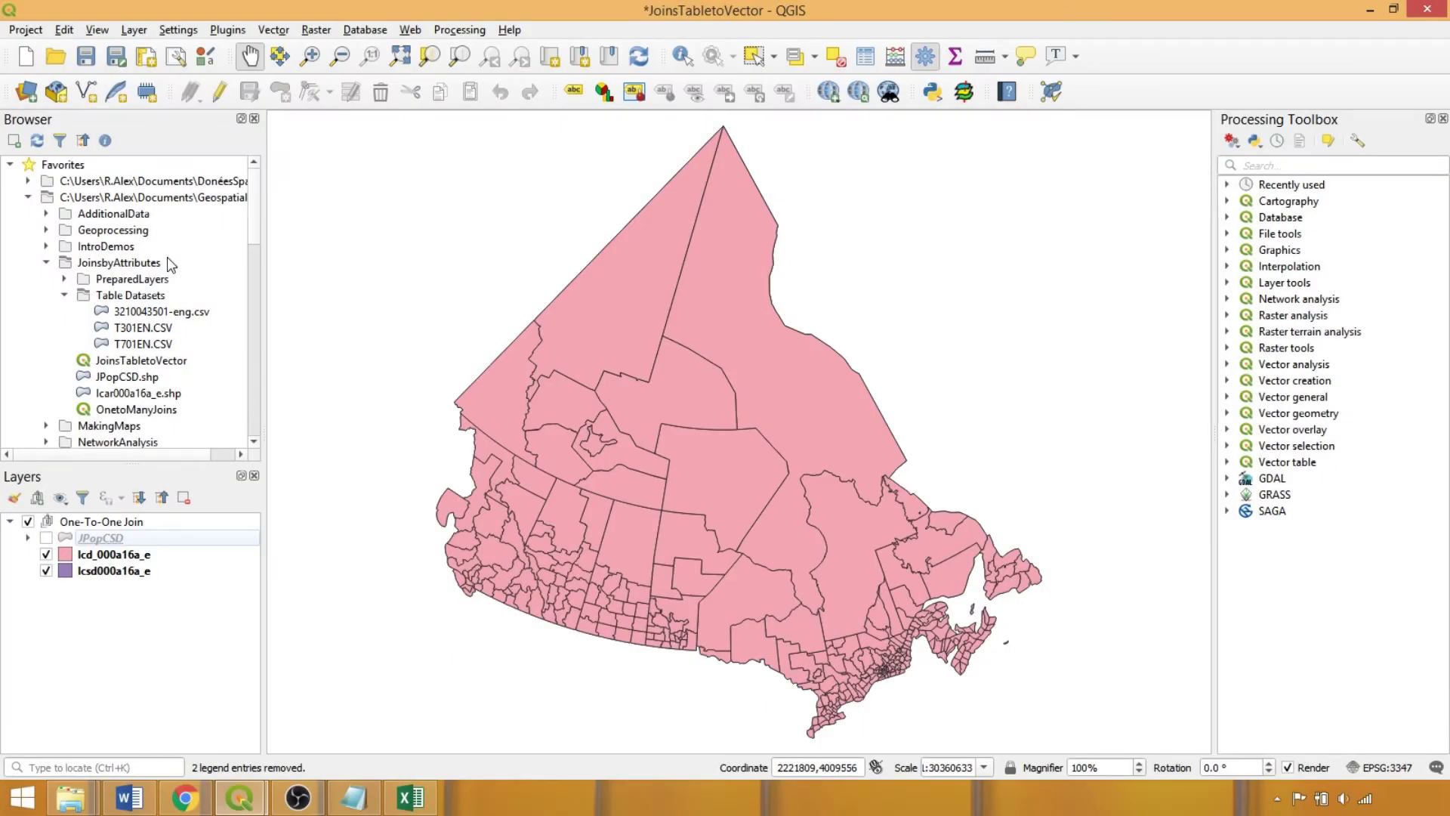
# Add the T301EN and T701EN census tables, then bring up lcd_000a16a_e's Joins page
pyautogui.doubleClick(170, 330)
pyautogui.moveTo(156, 351); pyautogui.dragTo(103, 602)
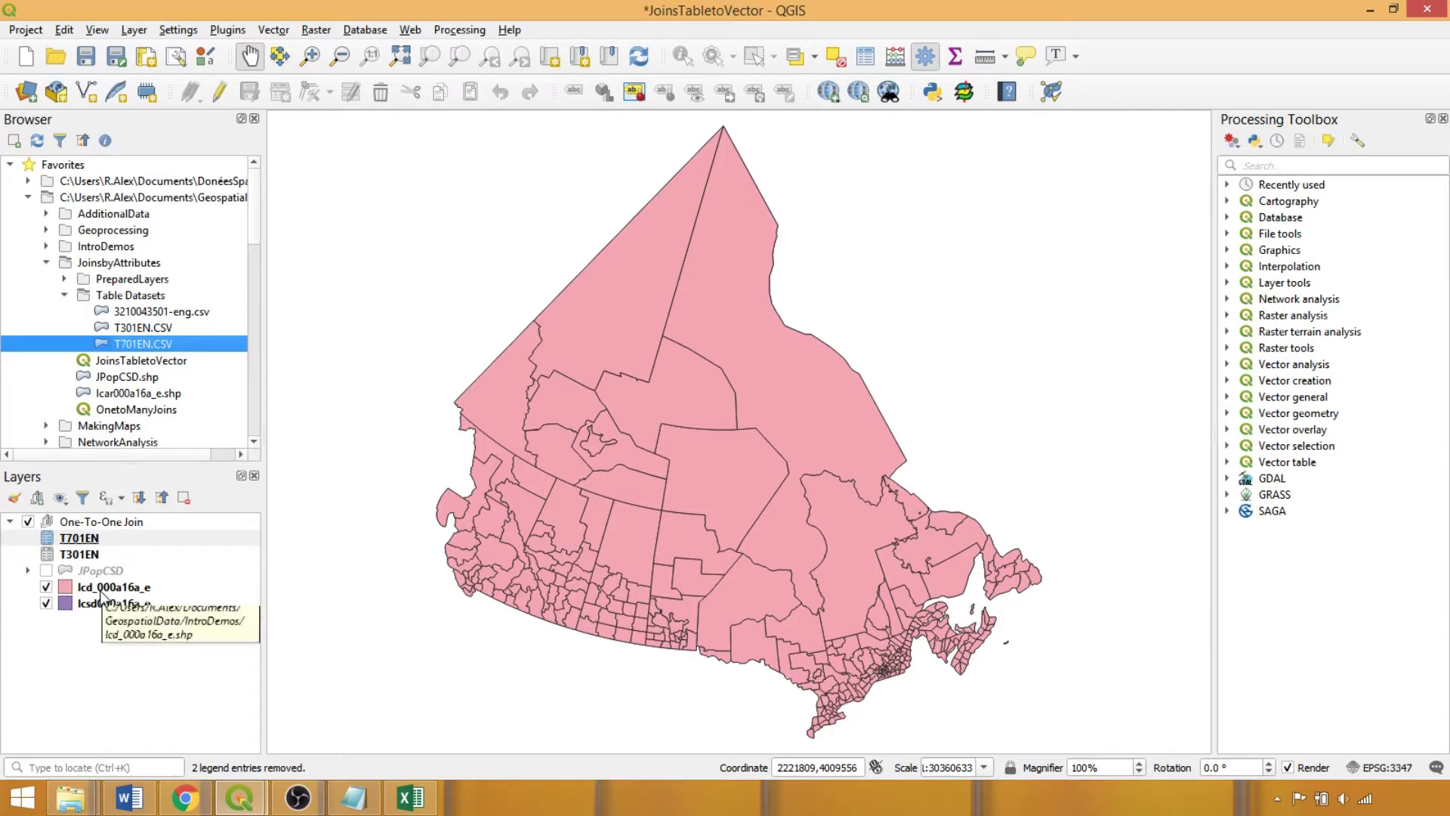
pyautogui.click(98, 595)
pyautogui.doubleClick(94, 595)
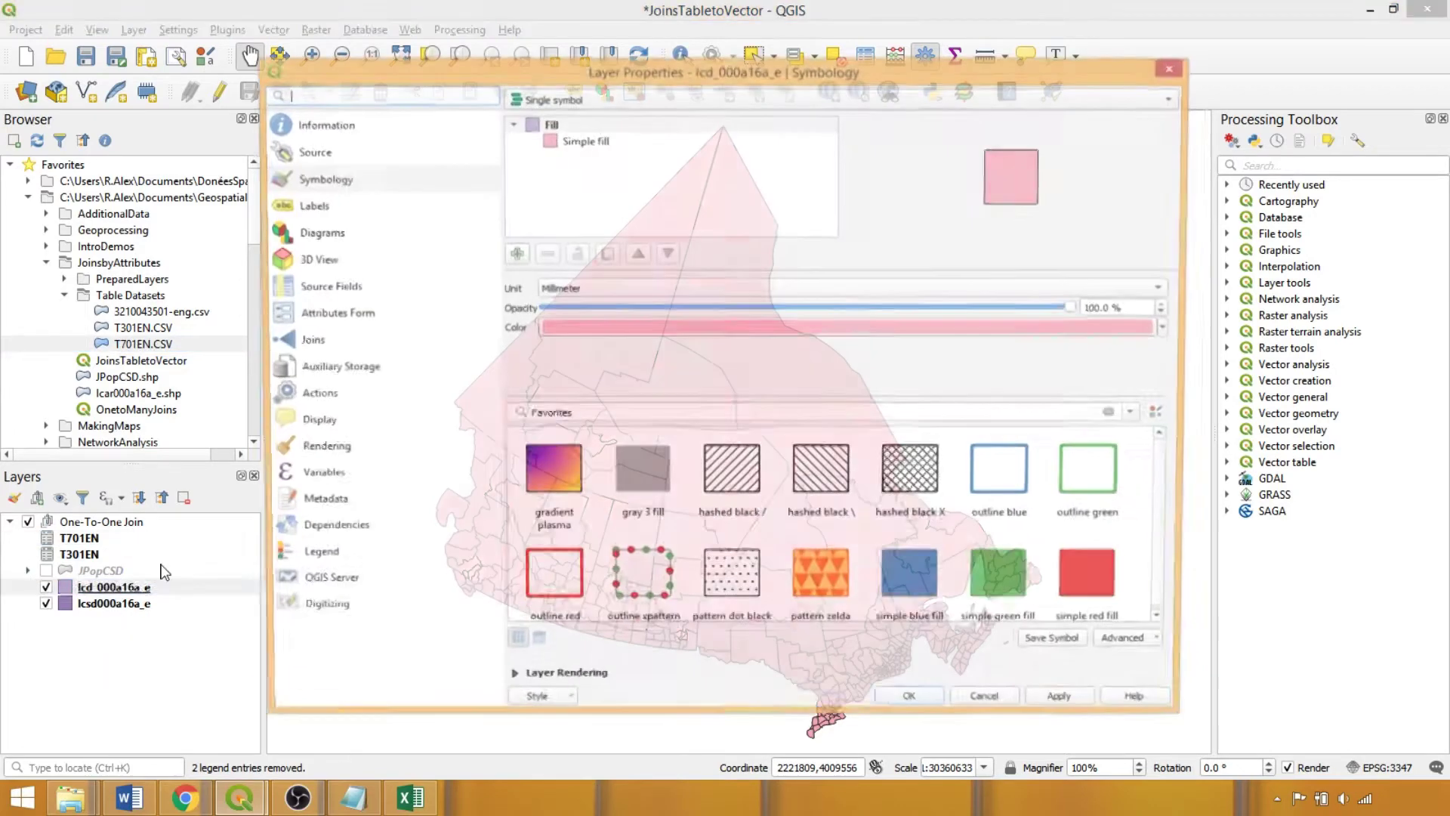
pyautogui.click(309, 342)
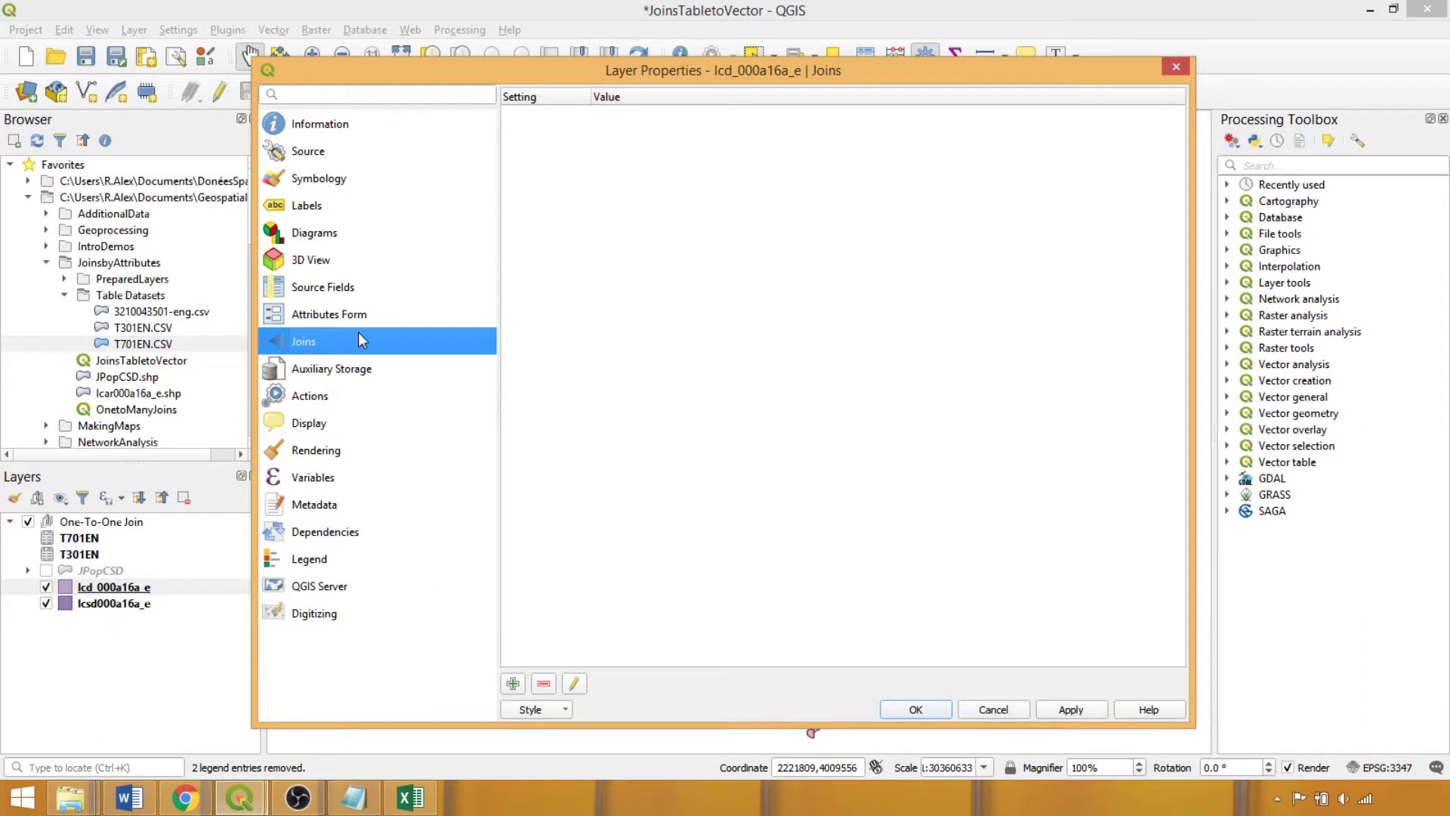
# Set up a T701EN join on Geographic code to CDUID, with dynamic form, editable and upsert enabled
pyautogui.click(513, 684)
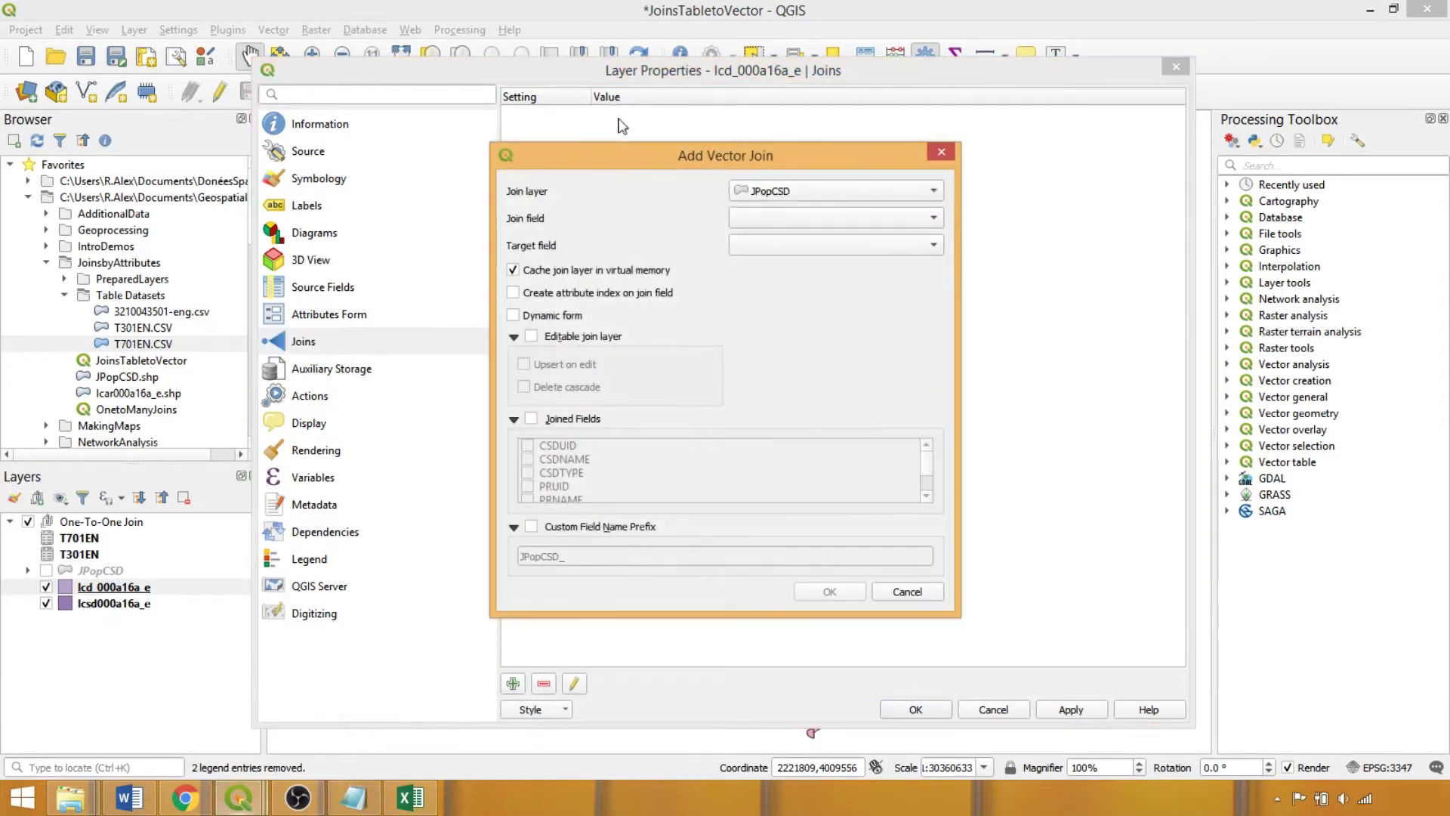
pyautogui.moveTo(633, 155); pyautogui.dragTo(694, 135)
pyautogui.click(820, 168)
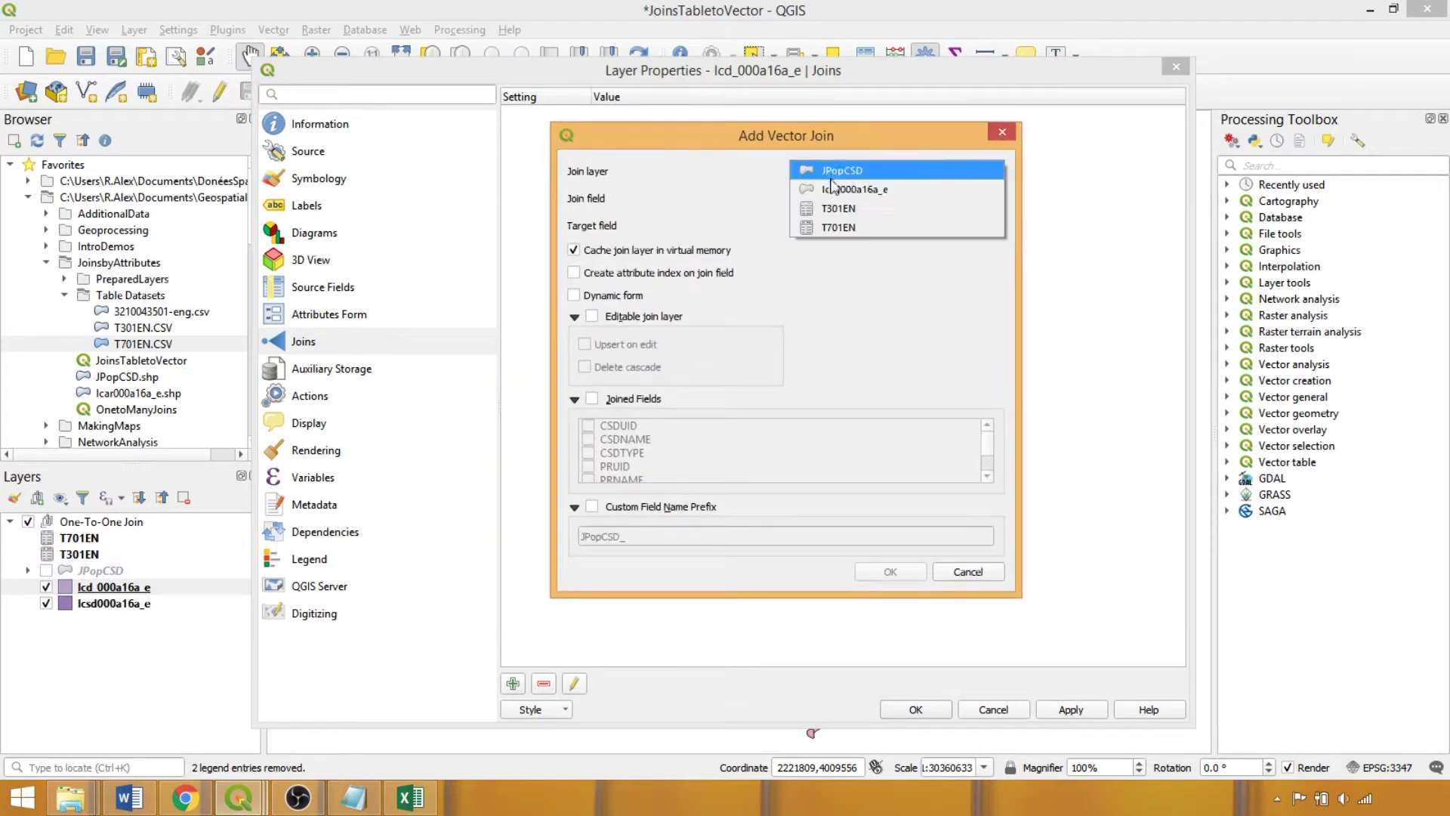
pyautogui.click(837, 226)
pyautogui.click(823, 198)
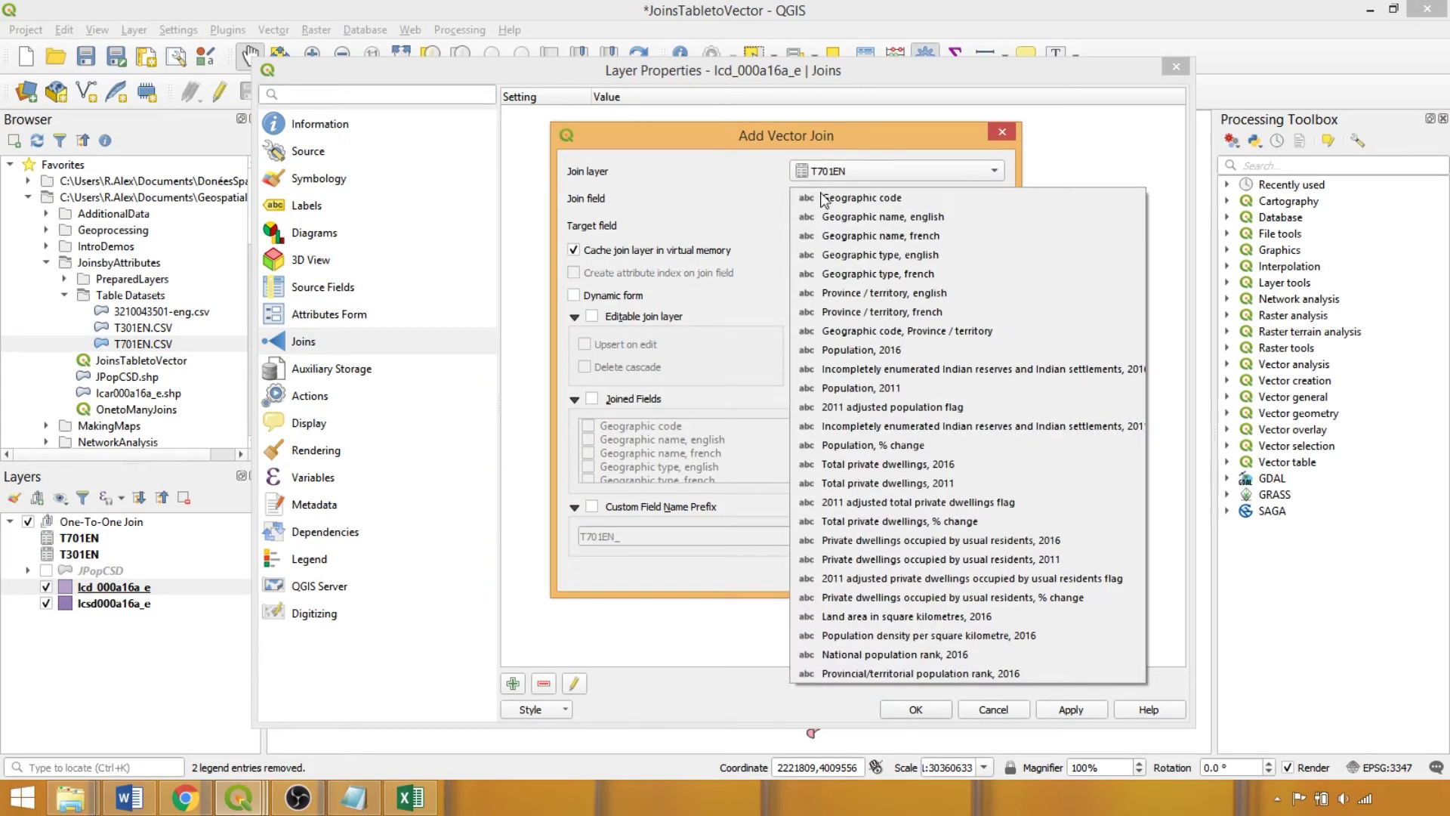
pyautogui.click(826, 200)
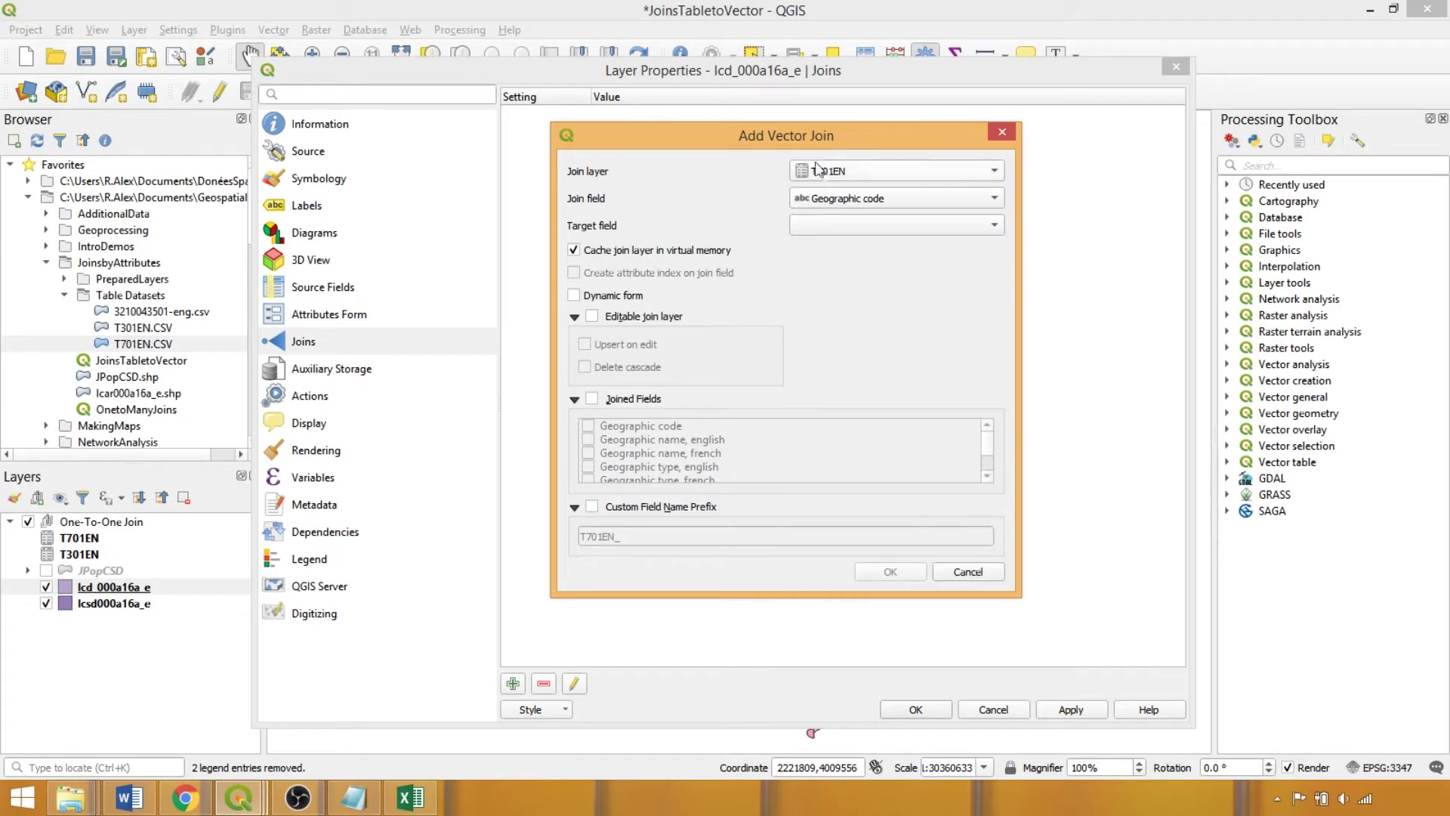
pyautogui.click(816, 226)
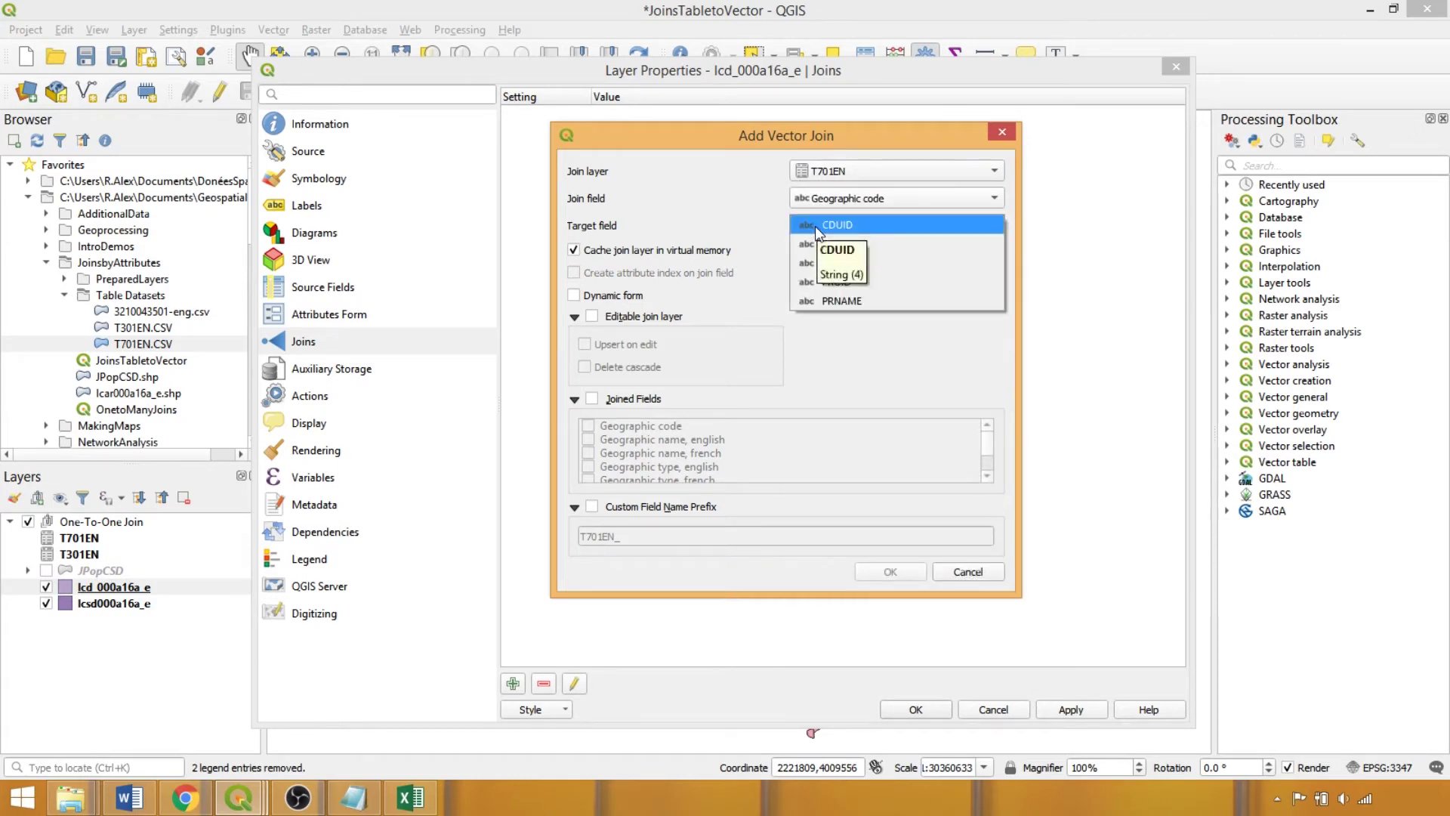
pyautogui.click(822, 227)
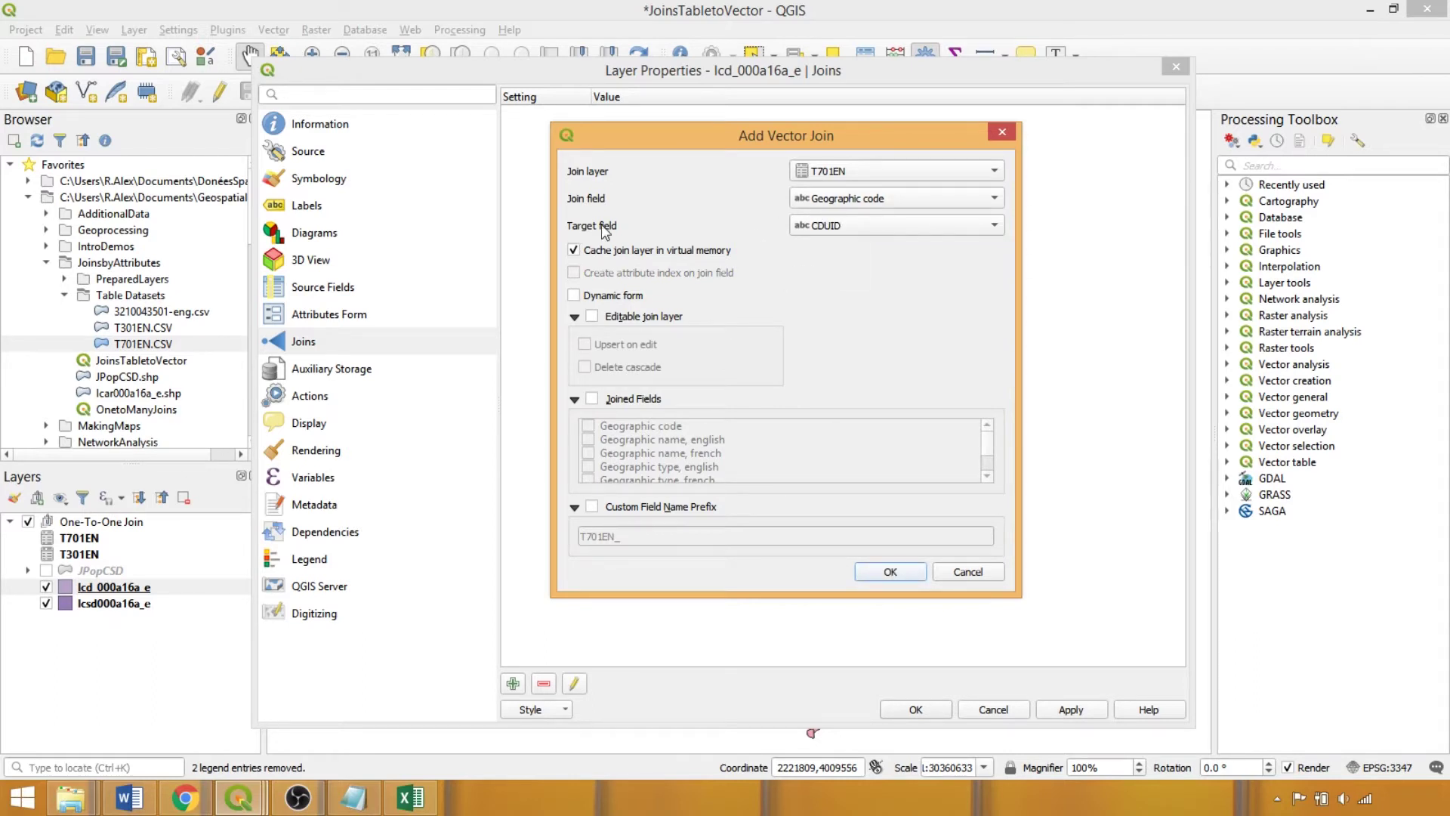
pyautogui.click(622, 295)
pyautogui.click(626, 318)
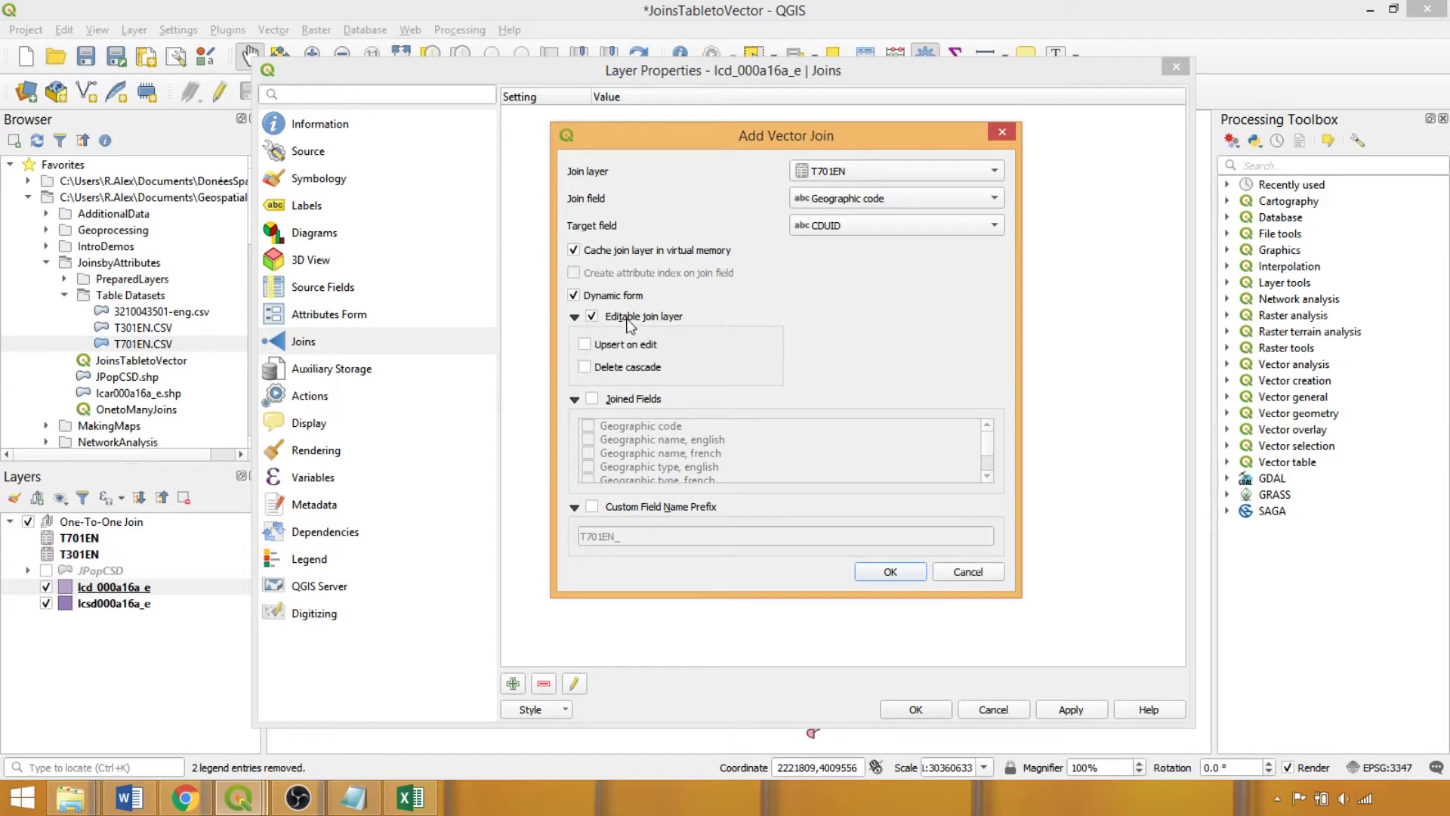
pyautogui.click(625, 344)
# Choose the ten joined fields, from Population, 2016 through Provincial/territorial population rank, 2016
pyautogui.click(613, 400)
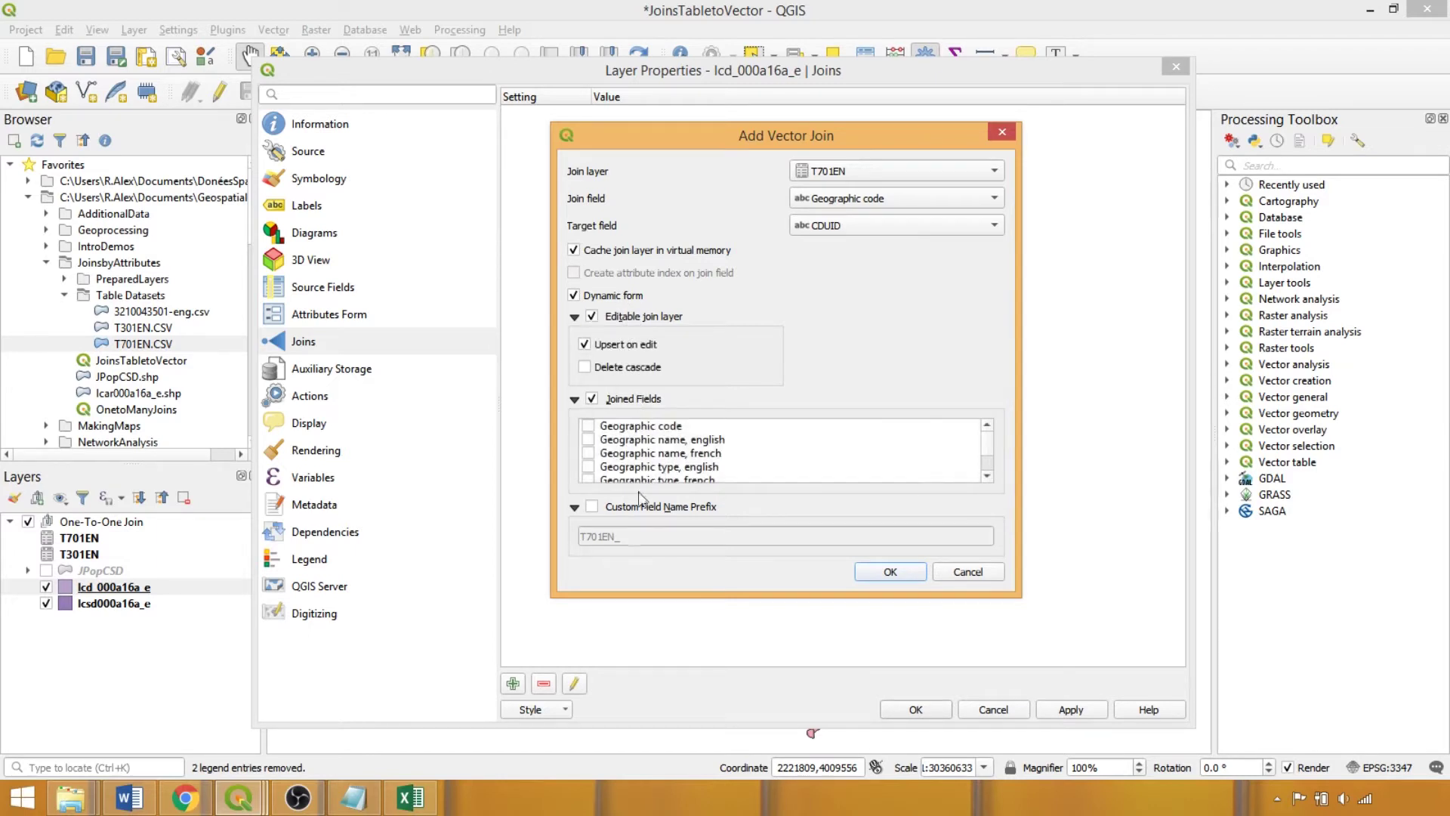
pyautogui.moveTo(619, 597); pyautogui.dragTo(618, 757)
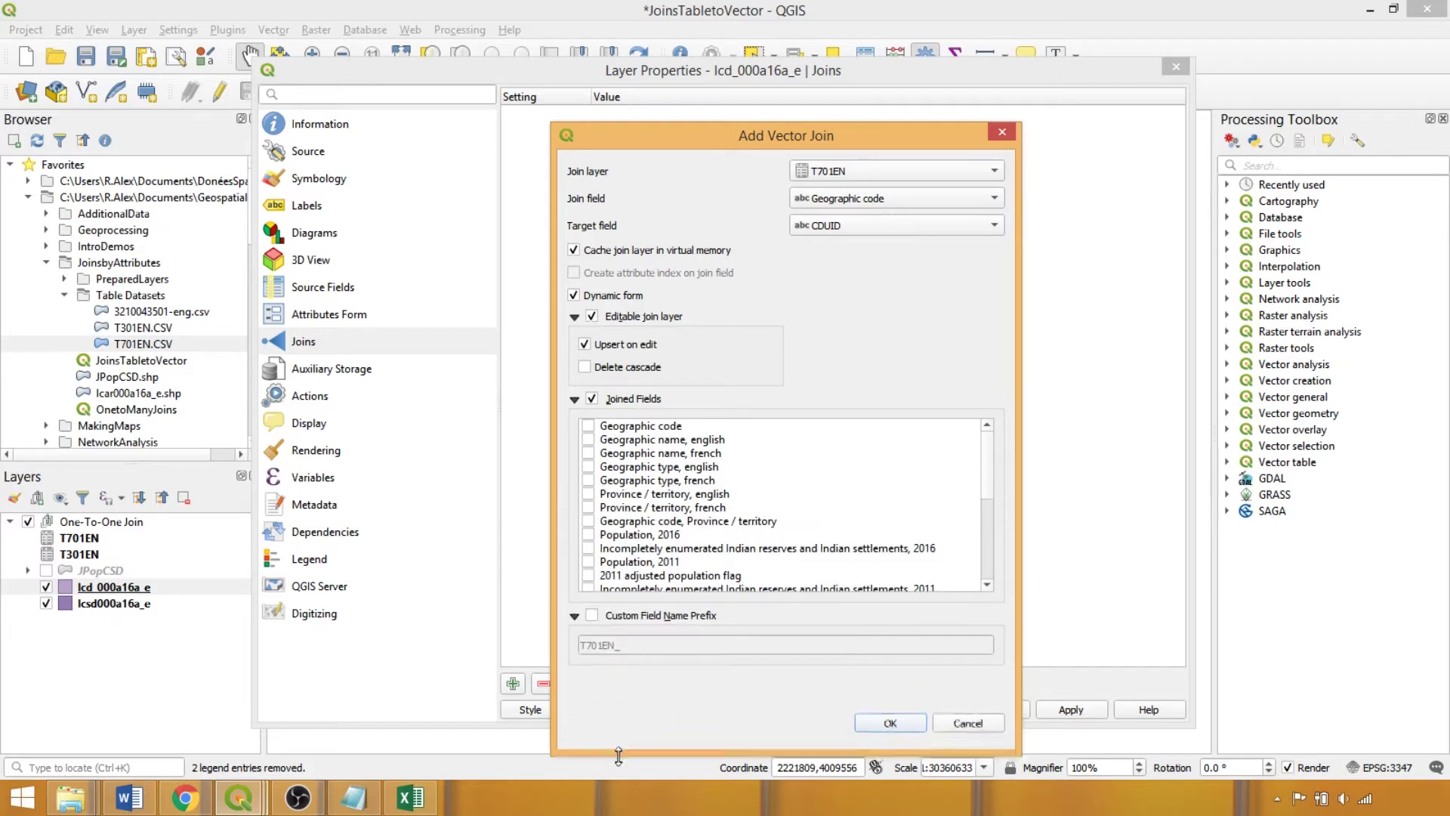
pyautogui.click(588, 535)
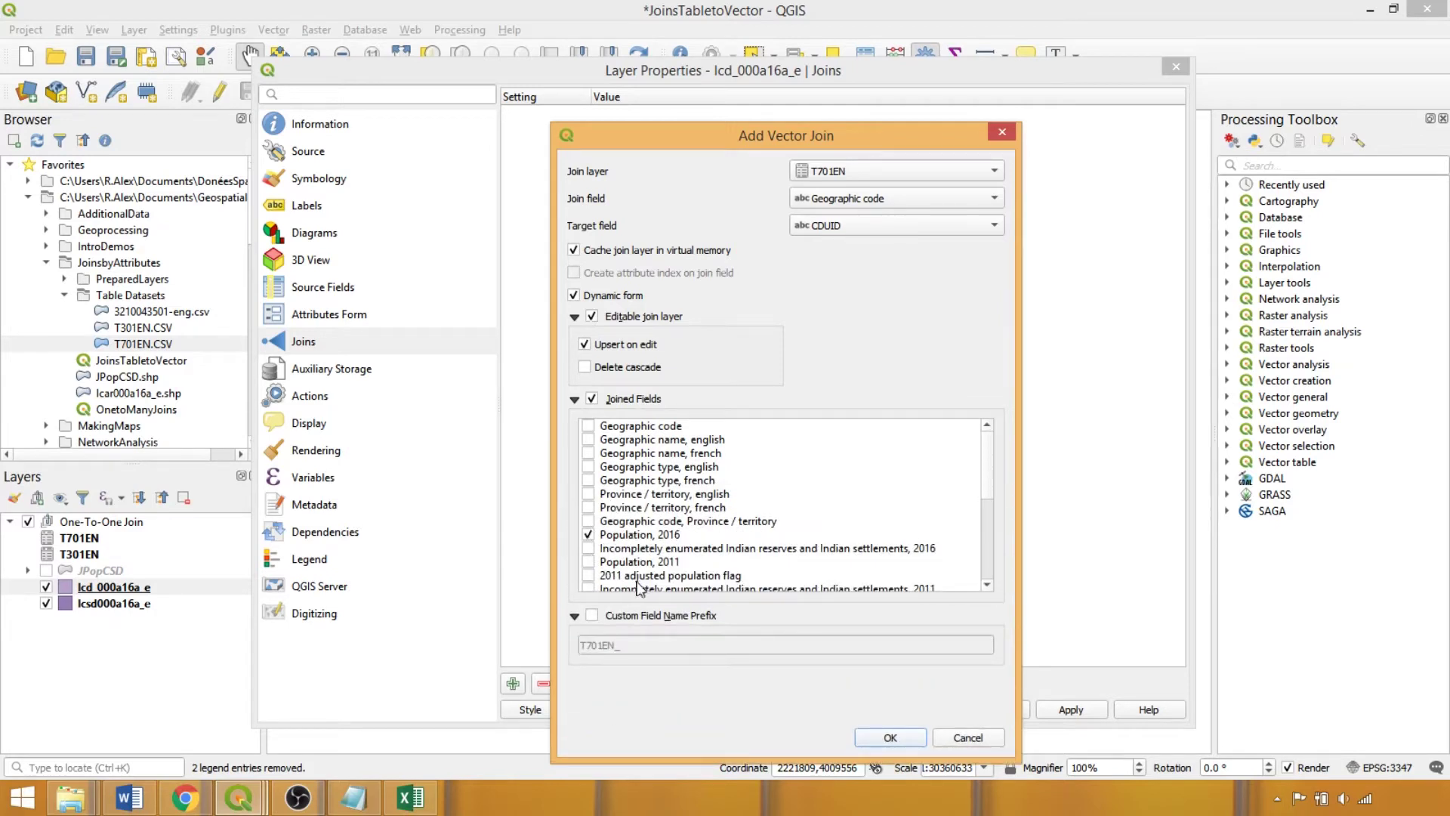
pyautogui.click(588, 562)
pyautogui.scroll(-1, 586, 559)
pyautogui.click(588, 562)
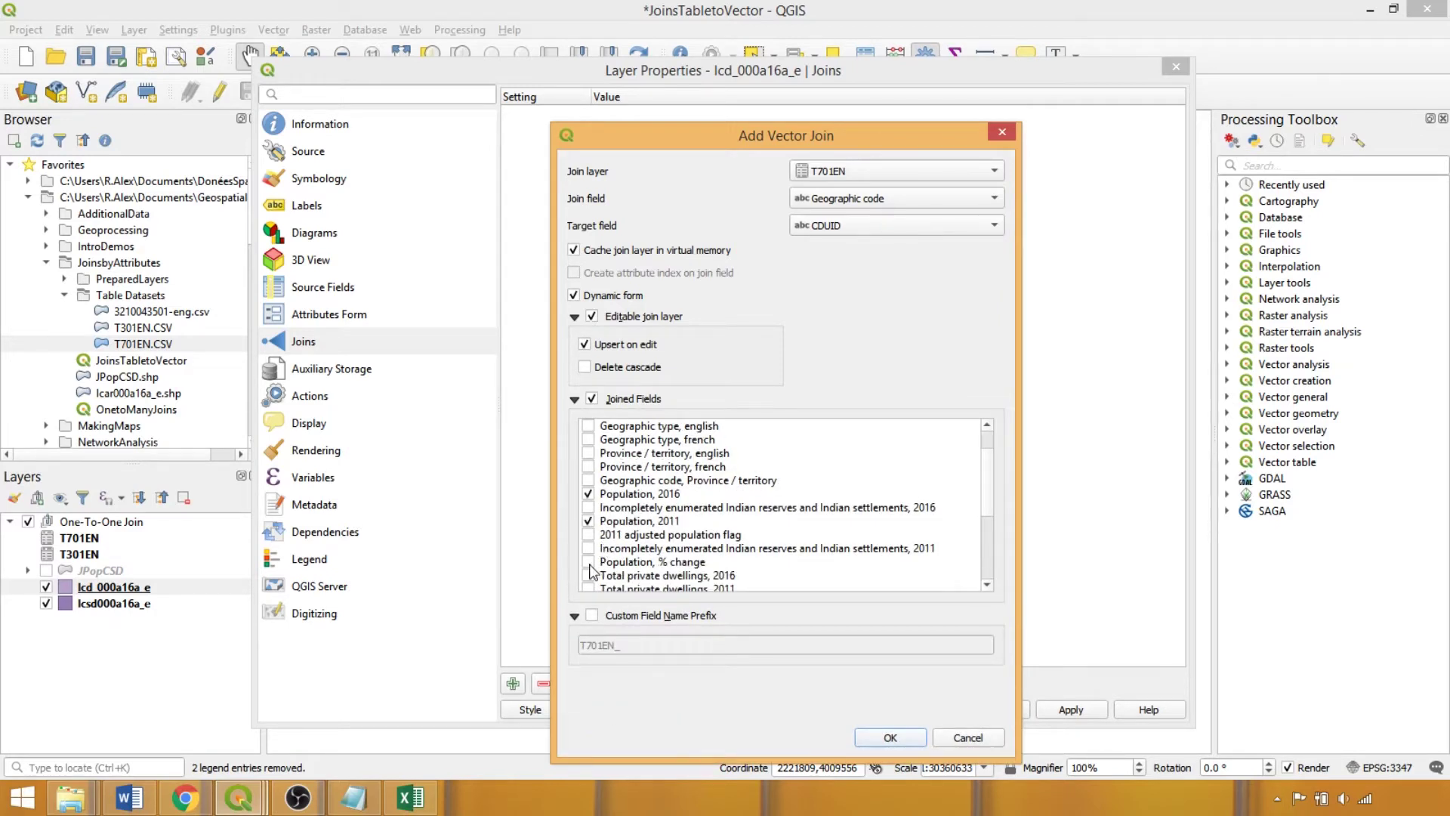
pyautogui.scroll(-2, 601, 538)
pyautogui.click(588, 494)
pyautogui.click(589, 507)
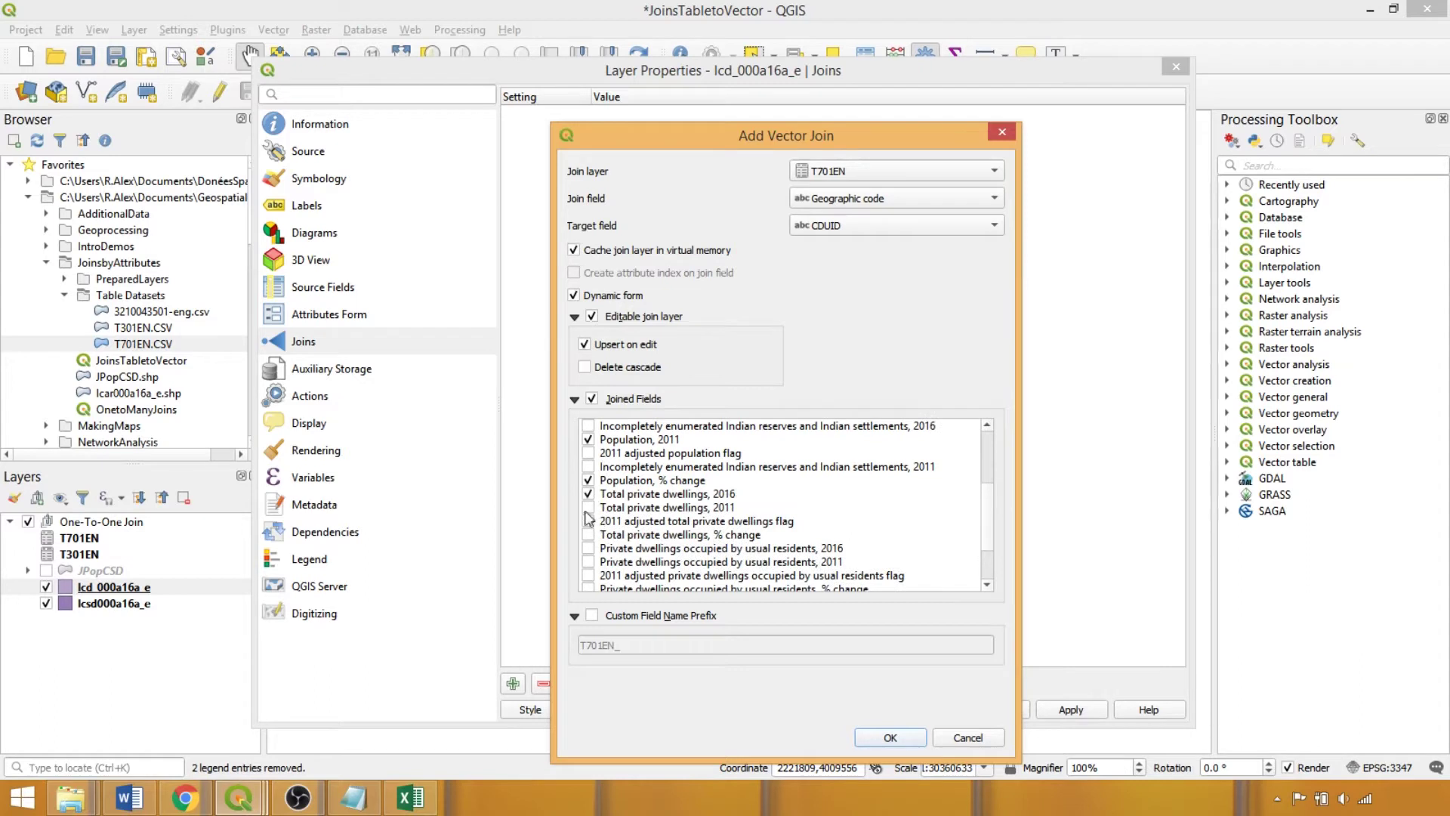
pyautogui.click(588, 535)
pyautogui.scroll(-2, 589, 538)
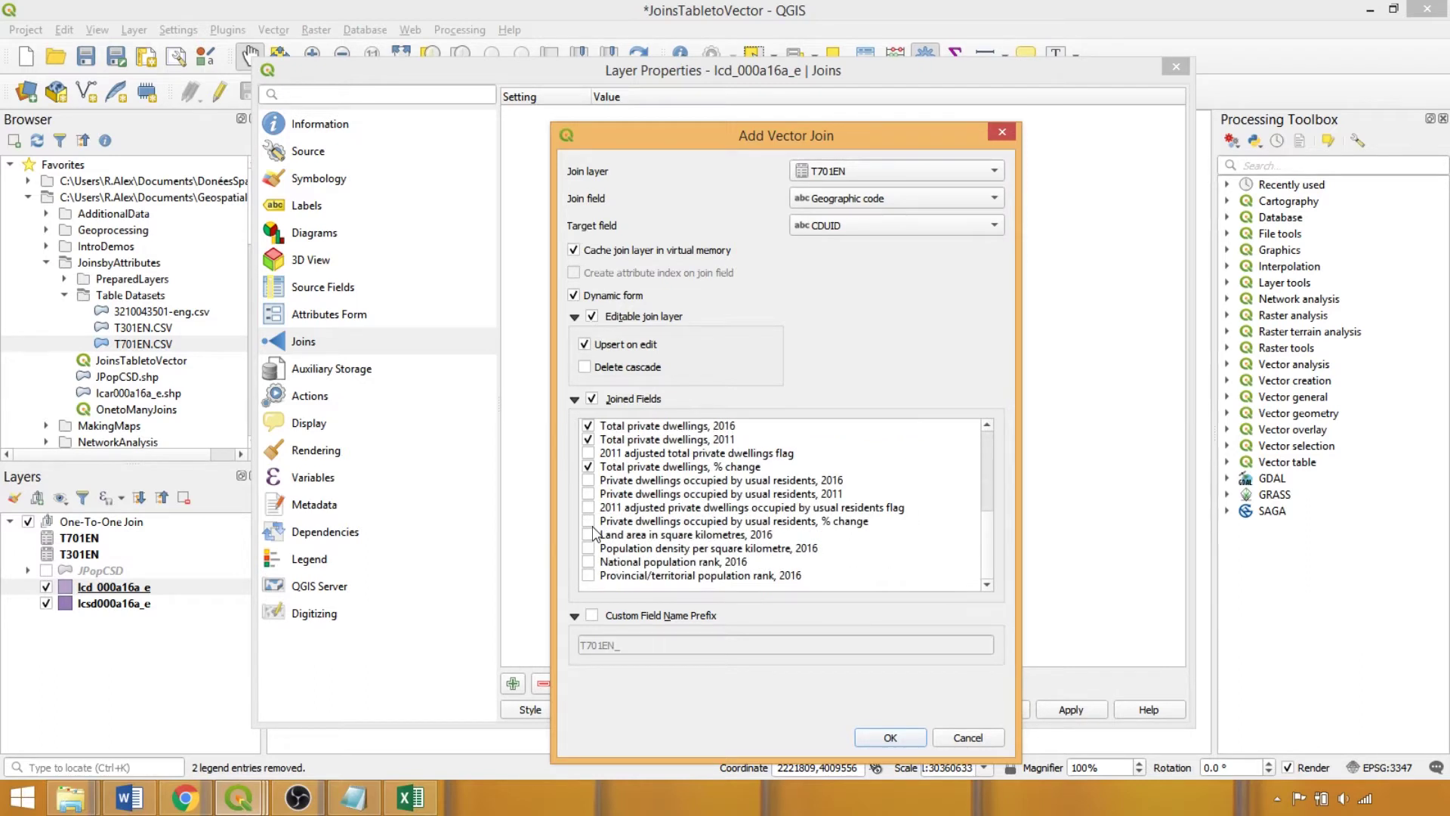
pyautogui.click(588, 535)
pyautogui.click(588, 548)
pyautogui.click(588, 562)
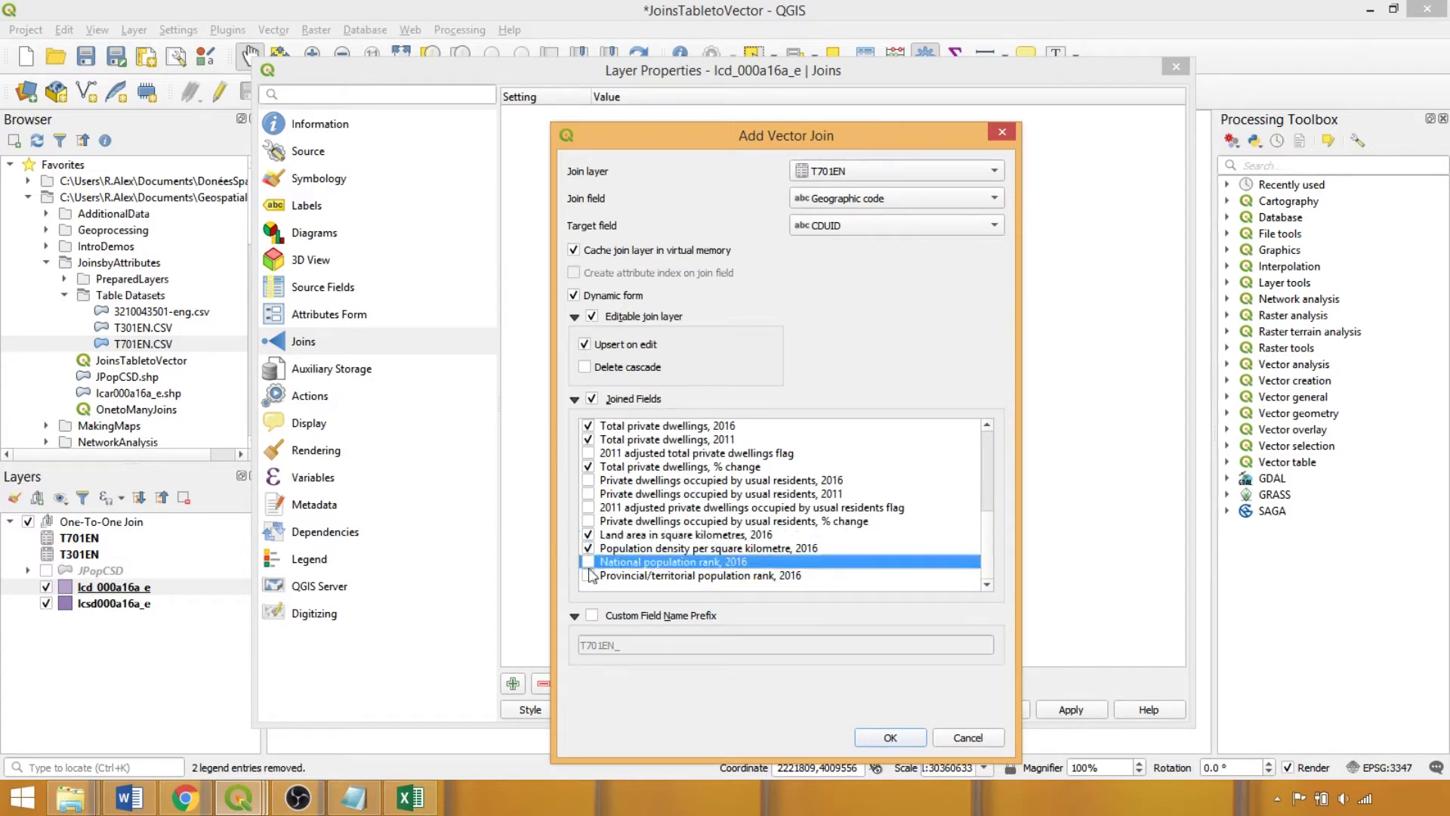
pyautogui.click(589, 576)
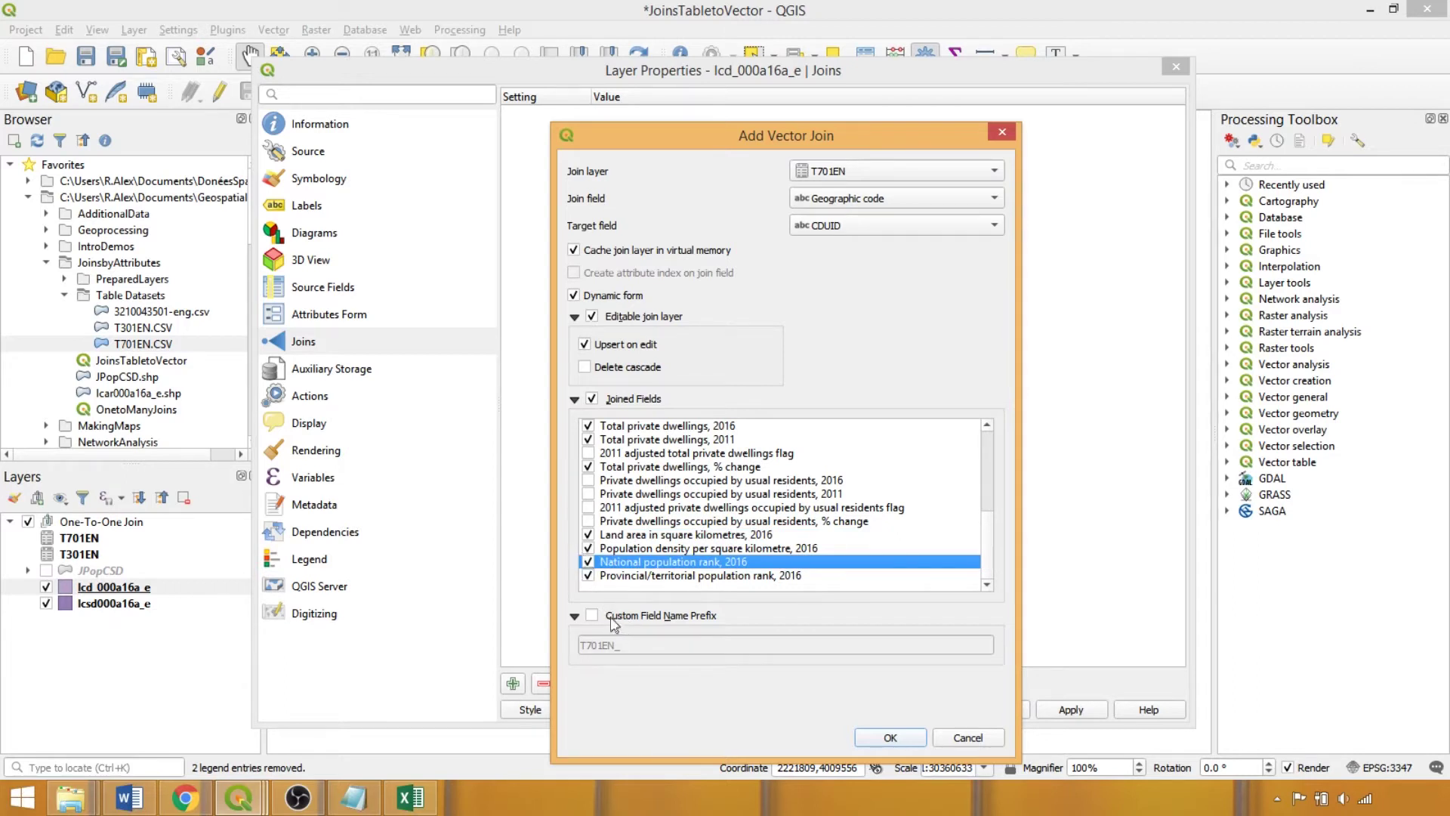
# Clear the T701EN_ field name prefix and confirm the join
pyautogui.click(593, 615)
pyautogui.doubleClick(627, 641)
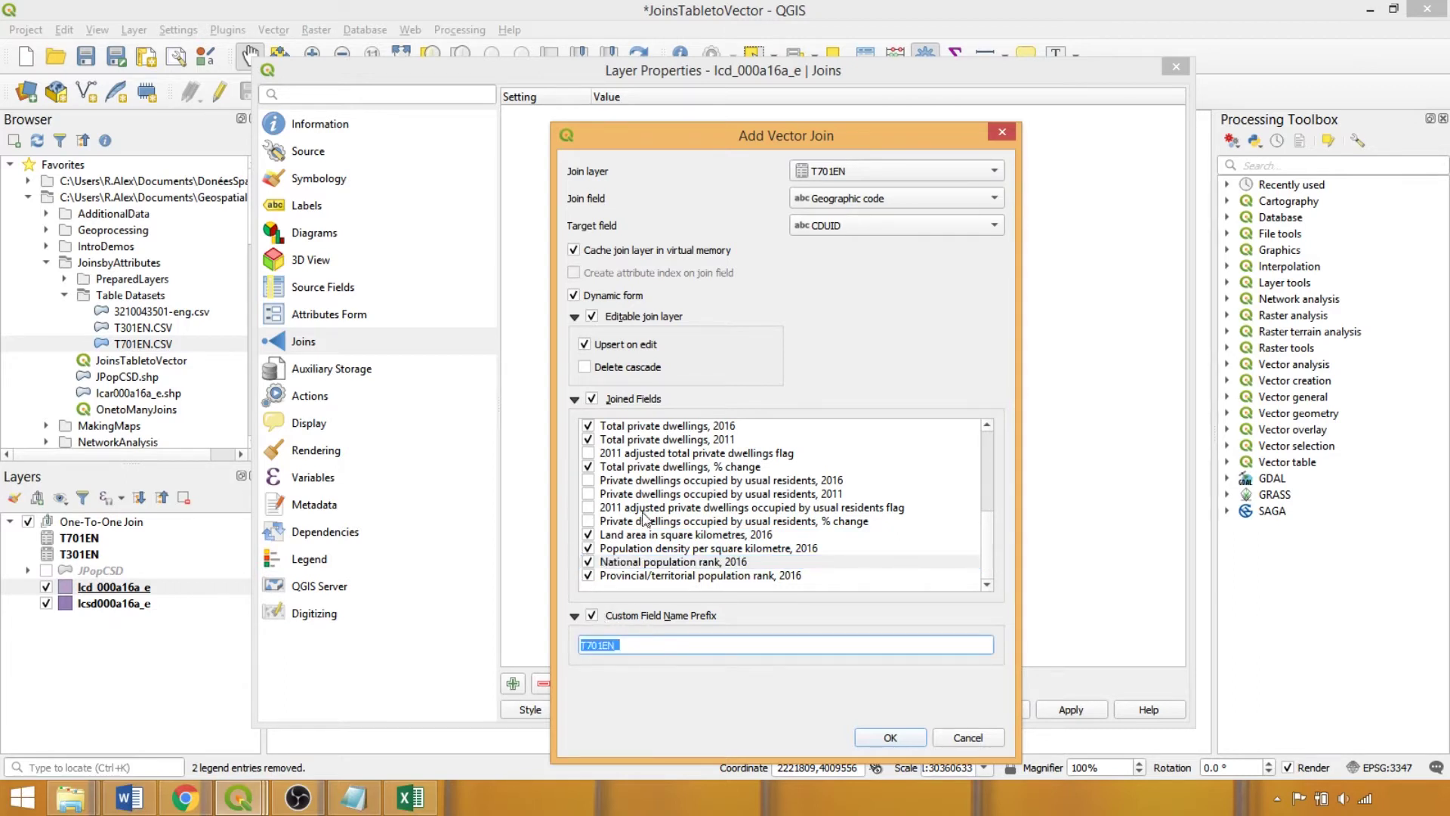
pyautogui.press('BackSpace')
pyautogui.click(890, 738)
# Check the joined T701EN fields under Source Fields, then close Layer Properties with OK
pyautogui.click(323, 288)
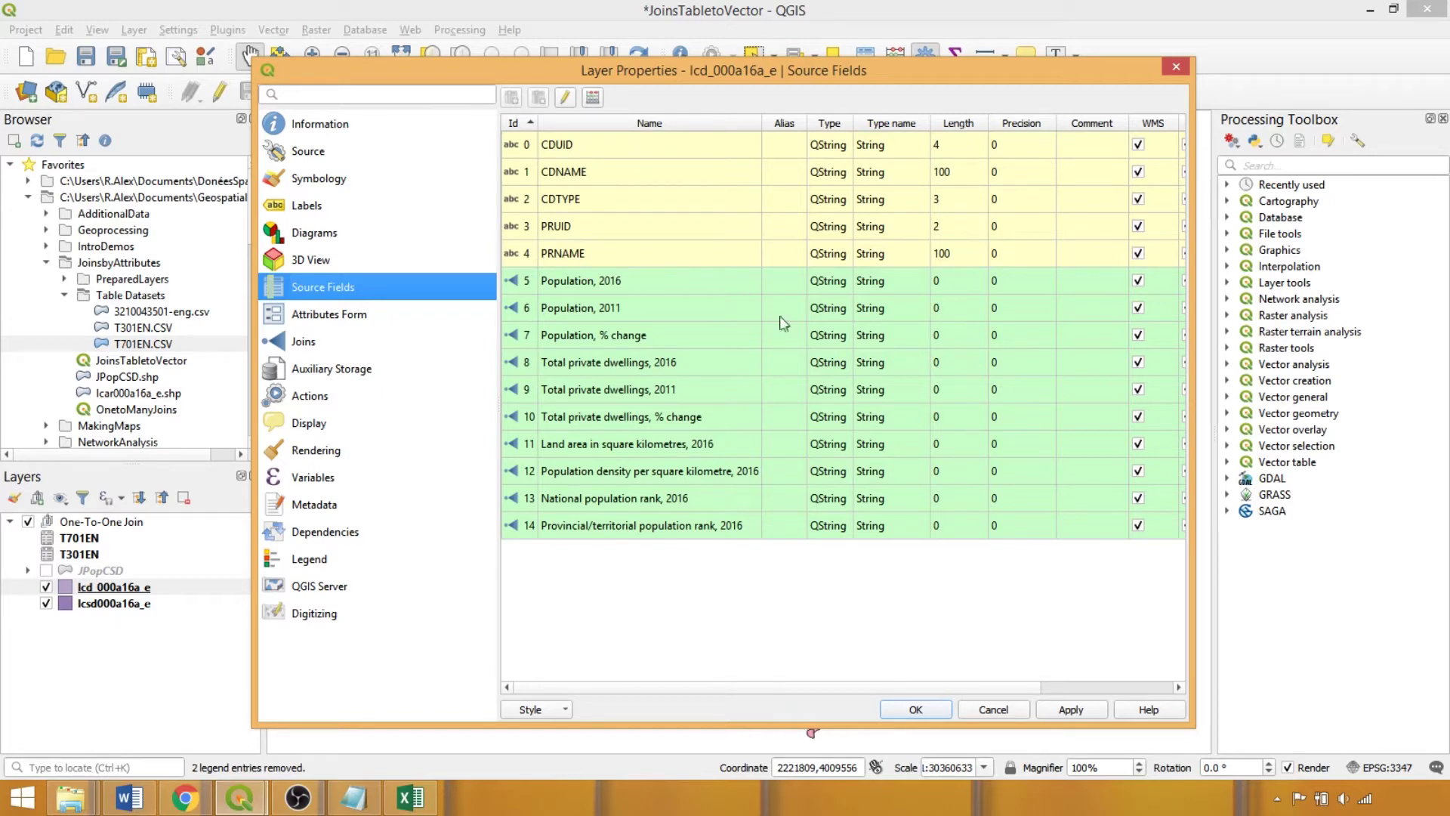
pyautogui.click(914, 710)
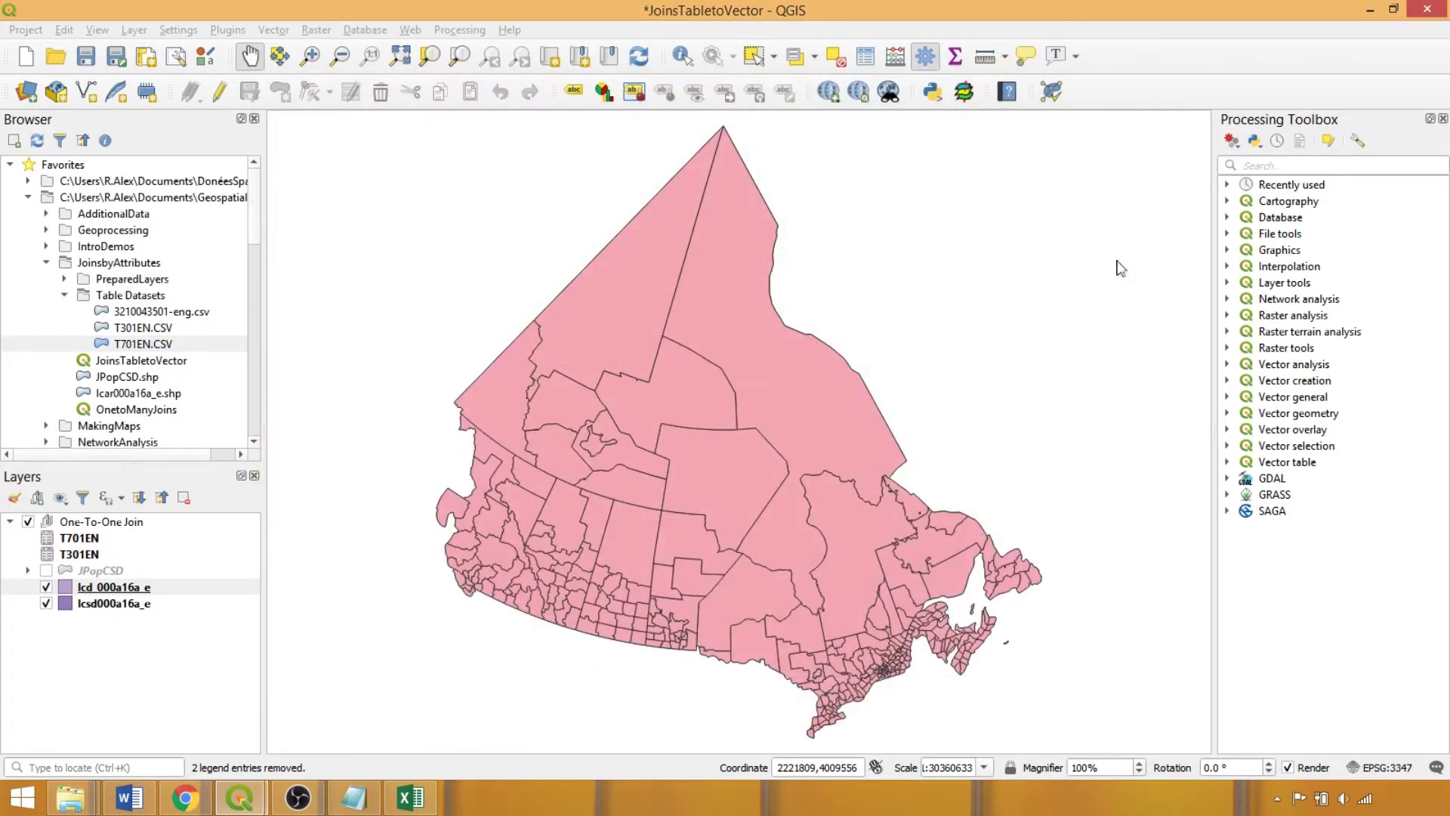
# Launch the Refactor fields tool and widen its table to show Type, Length and Precision
pyautogui.click(1327, 168)
pyautogui.write('refactor')
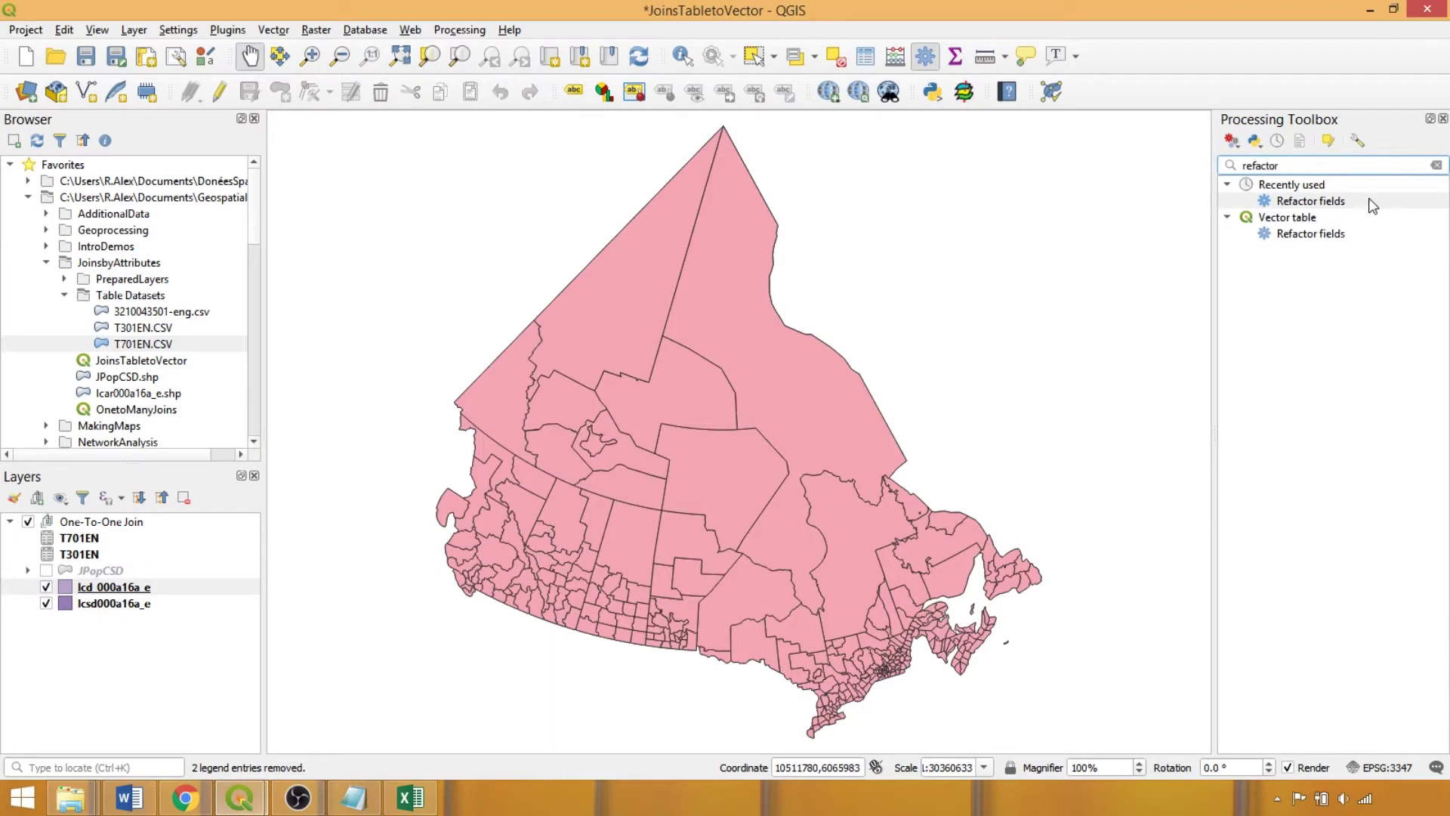
pyautogui.doubleClick(1289, 234)
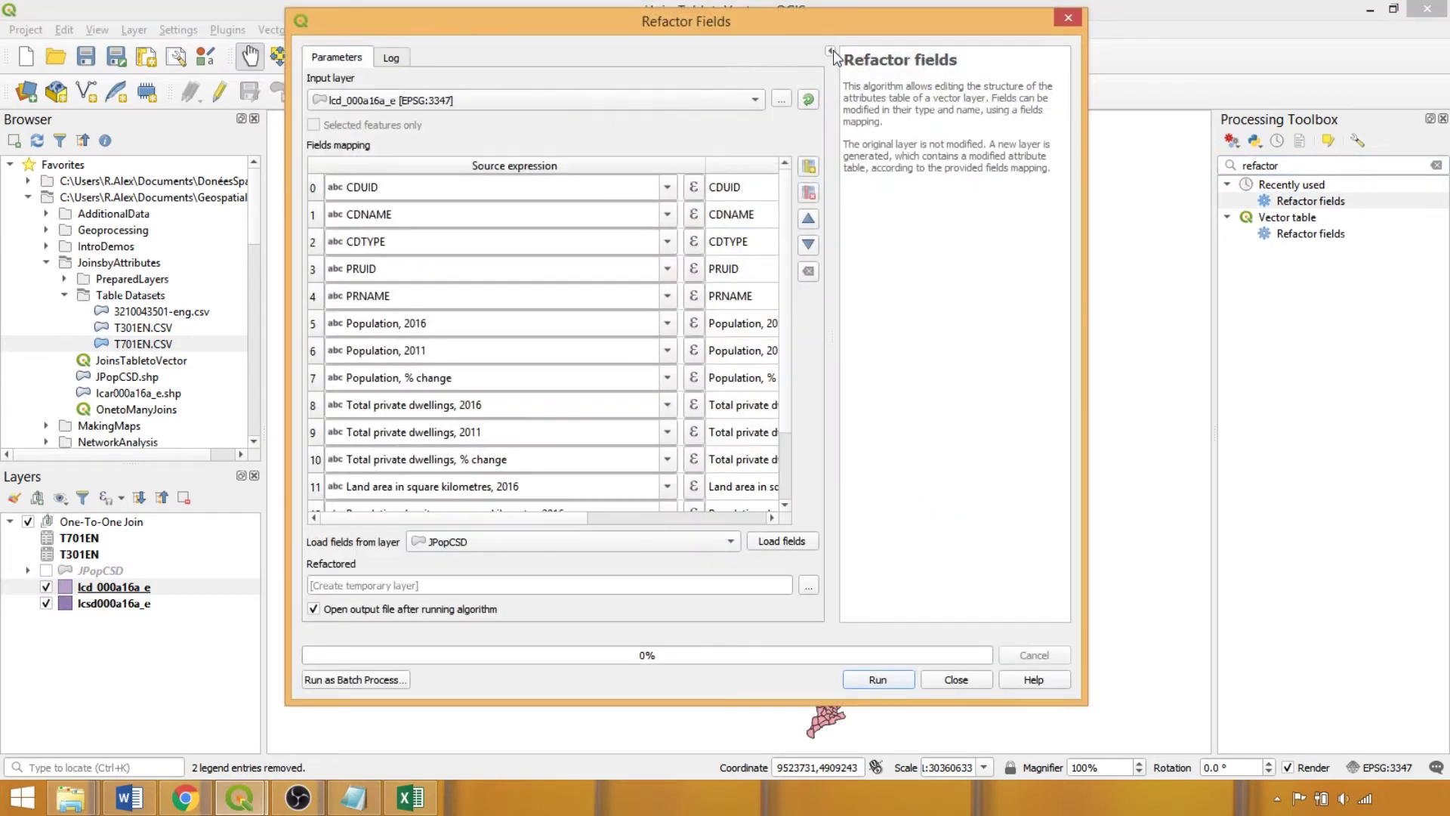
pyautogui.moveTo(832, 50); pyautogui.dragTo(999, 50)
pyautogui.click(998, 50)
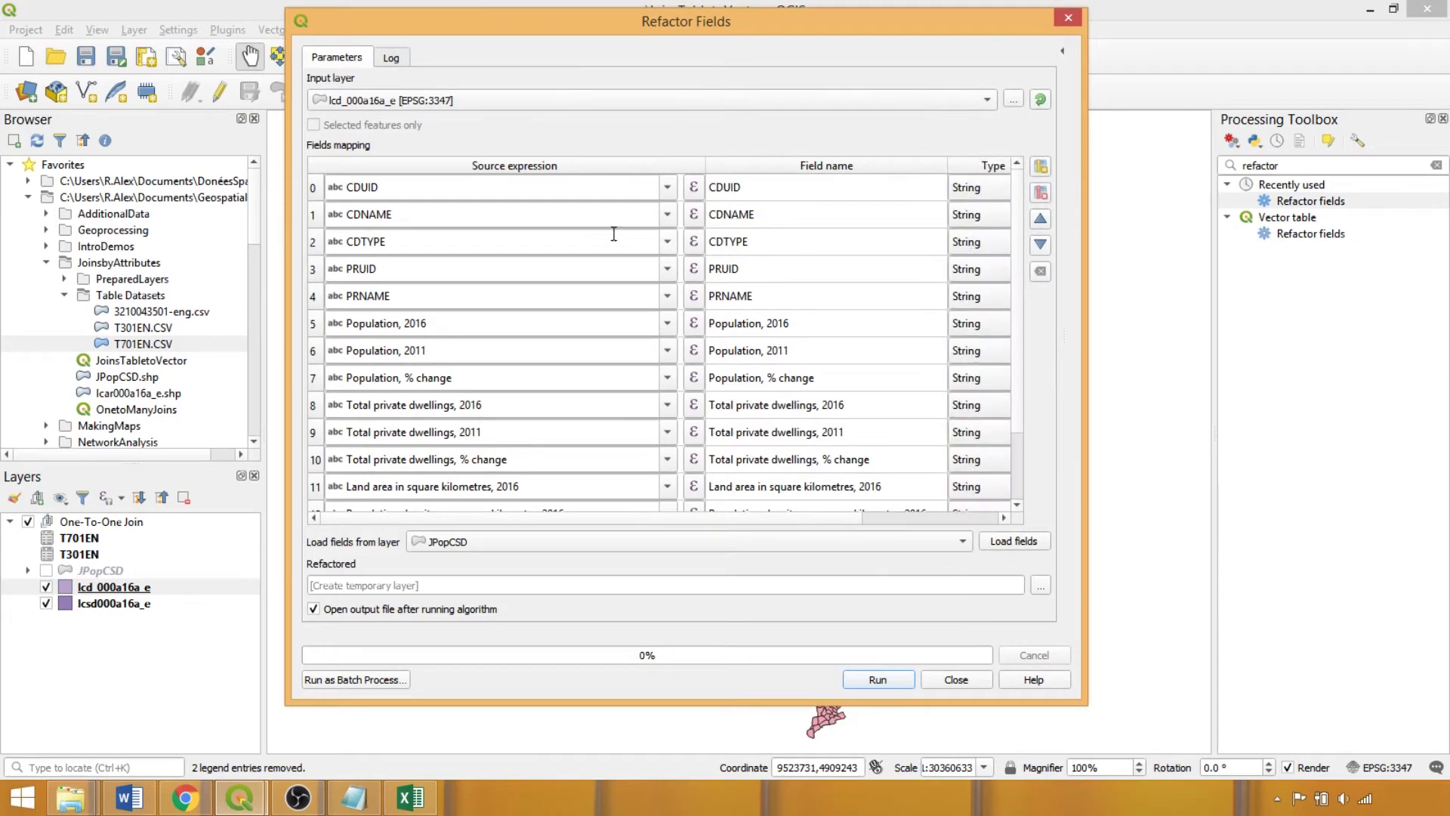
pyautogui.moveTo(704, 166); pyautogui.dragTo(461, 184)
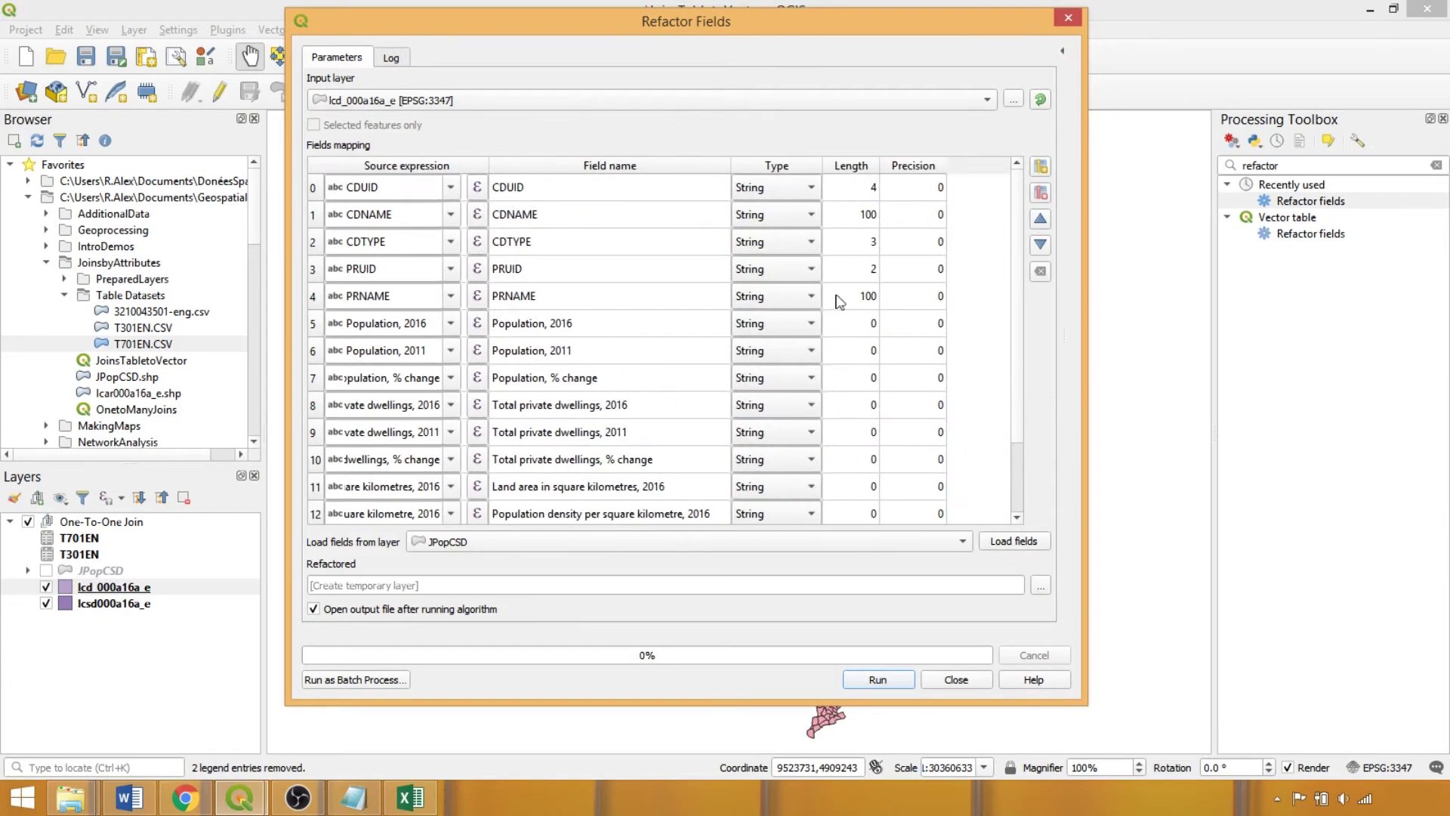
pyautogui.scroll(-1, 1025, 483)
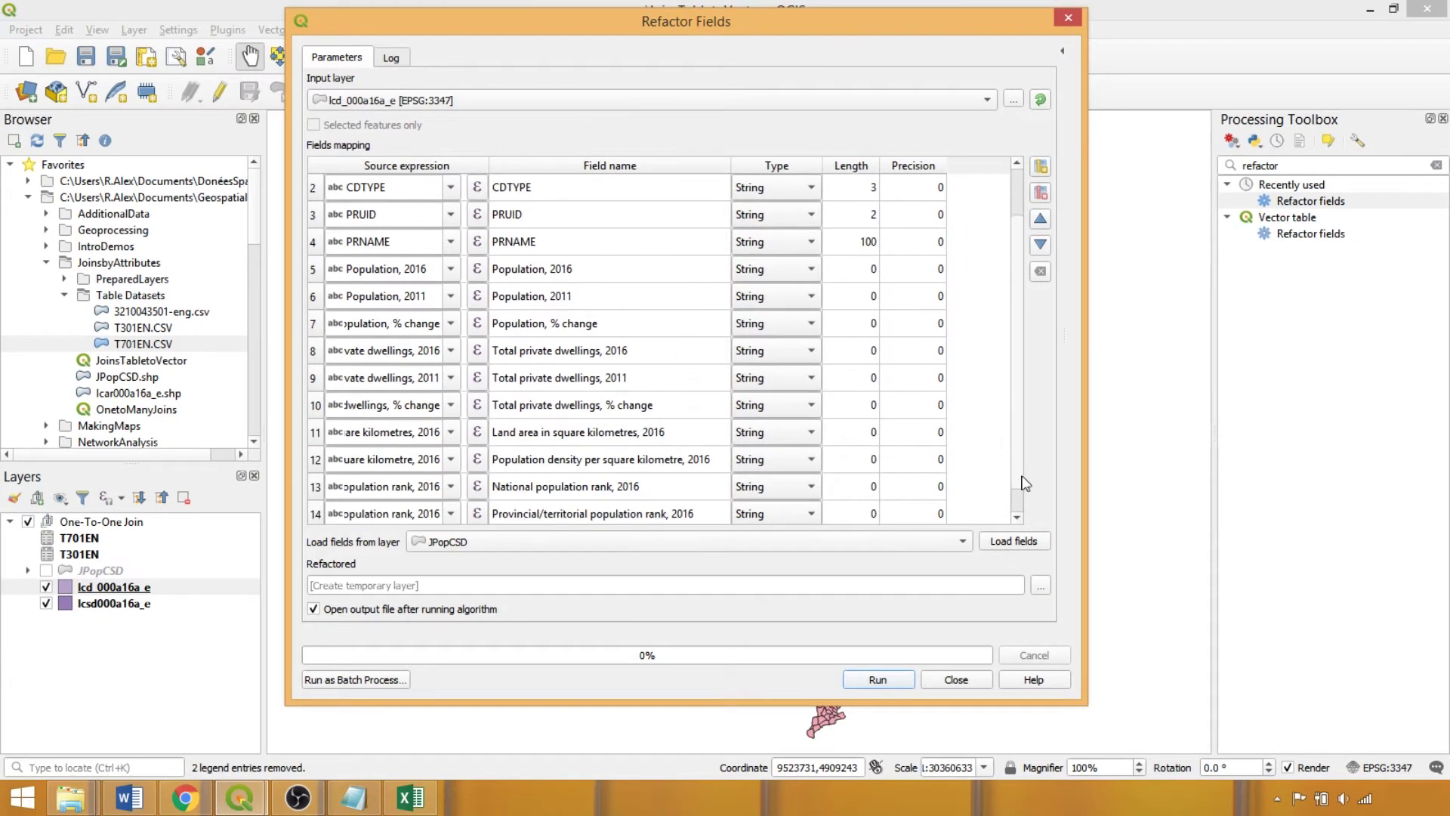
# Make population, dwelling and rank fields Integer; percent changes, land area and density decimal
pyautogui.click(754, 269)
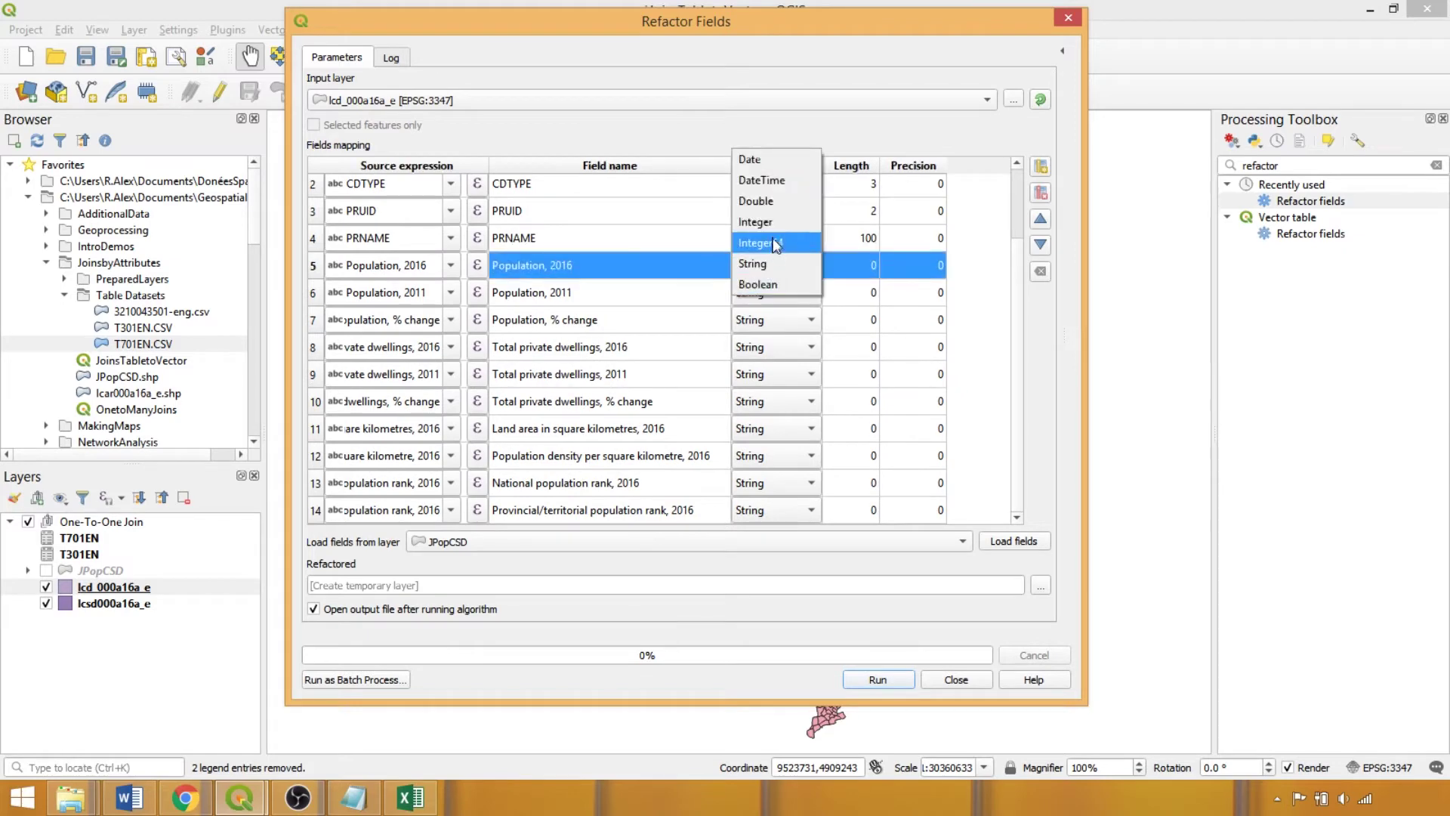
pyautogui.click(769, 224)
pyautogui.click(770, 293)
pyautogui.click(773, 251)
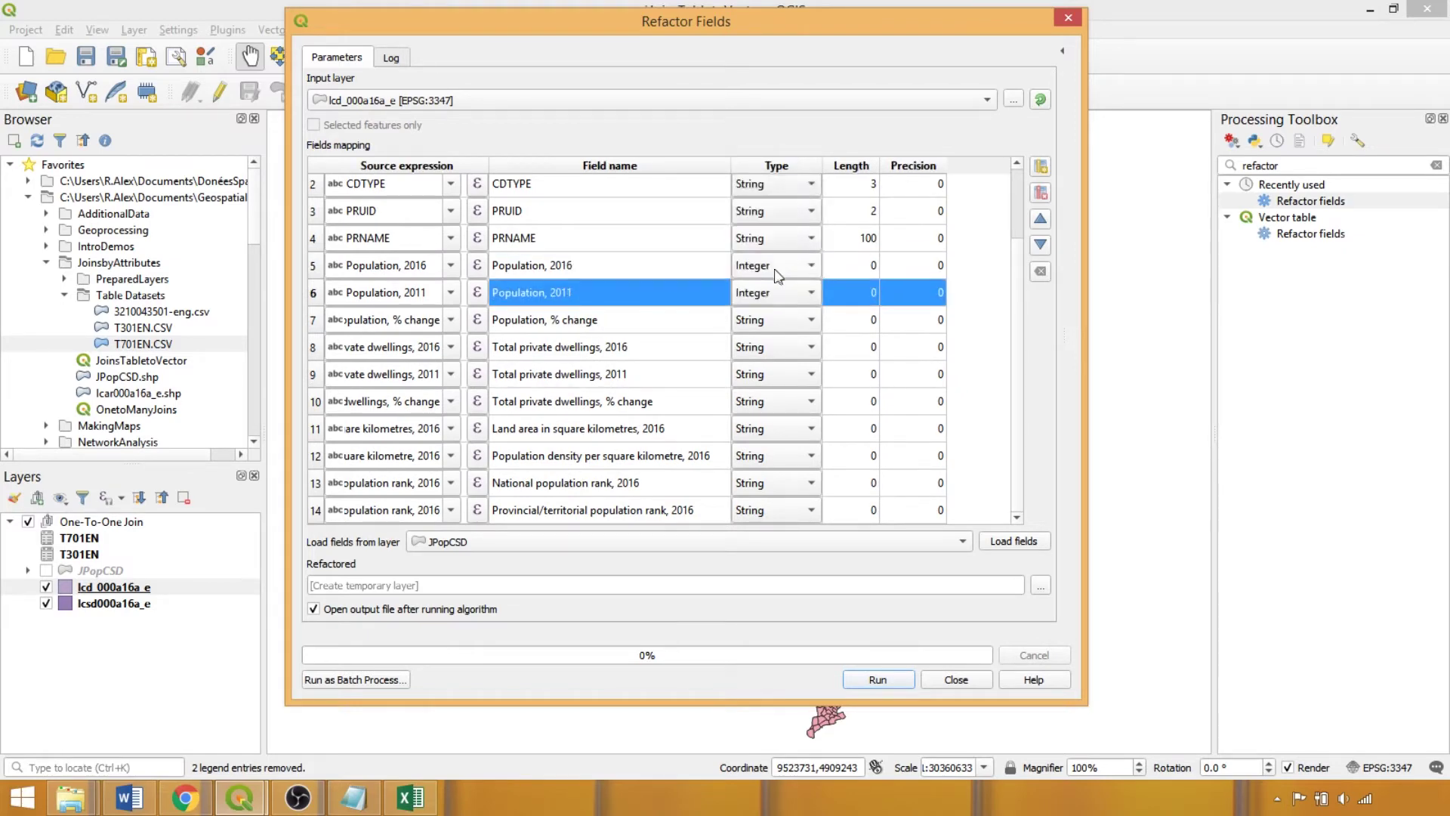
pyautogui.click(778, 318)
pyautogui.click(768, 255)
pyautogui.click(781, 346)
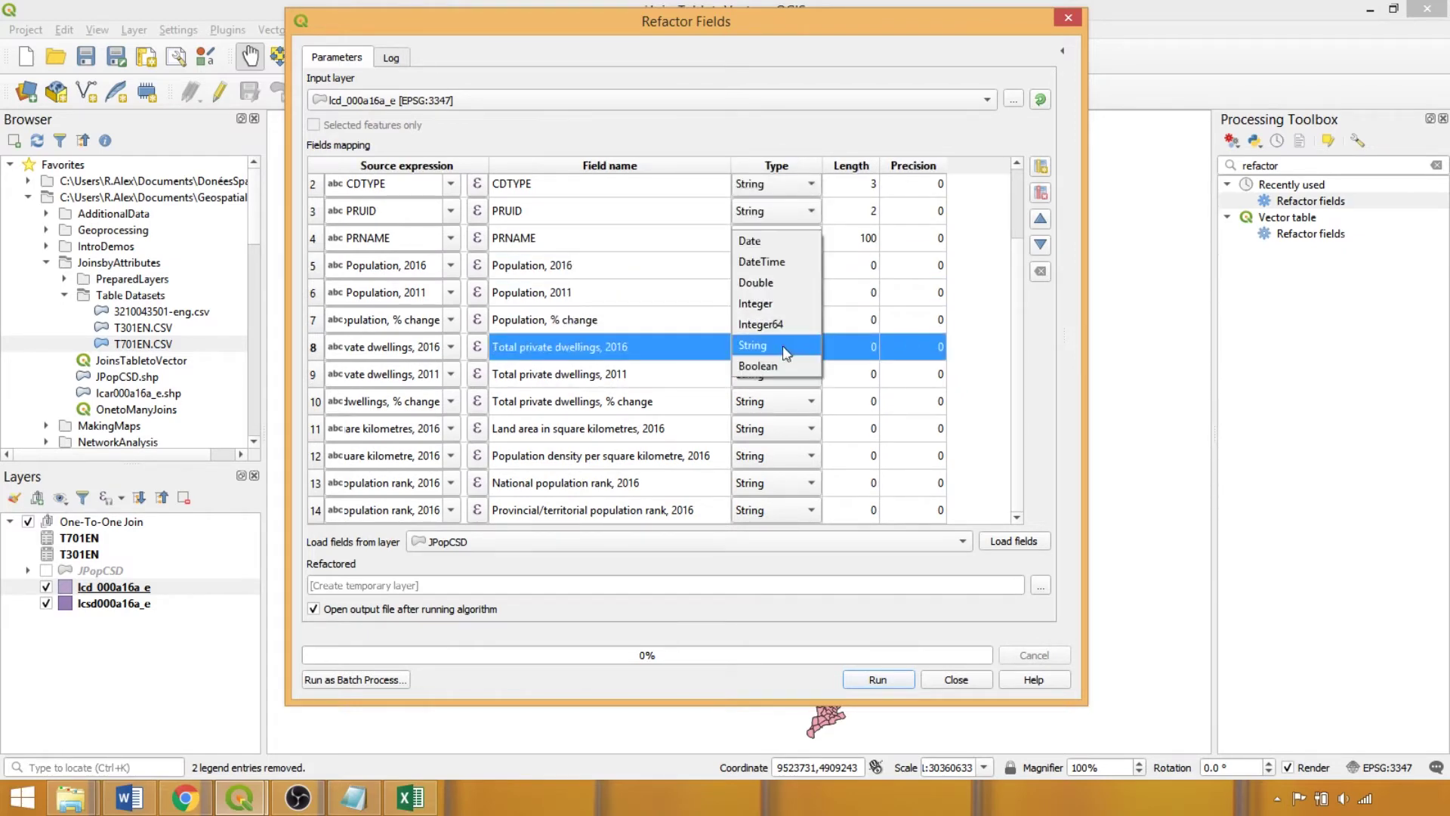
pyautogui.click(767, 303)
pyautogui.click(775, 374)
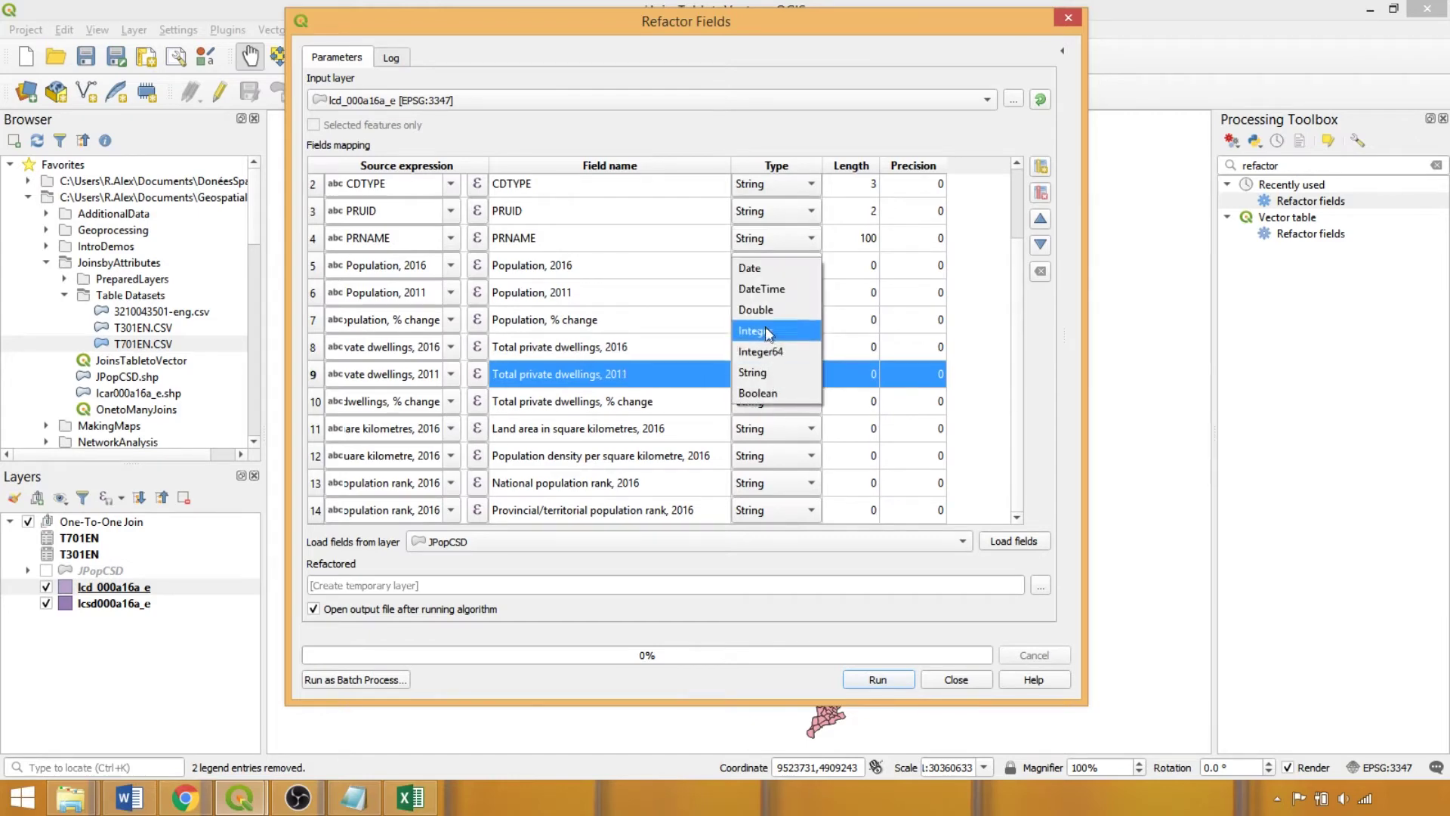
pyautogui.click(764, 326)
pyautogui.click(775, 401)
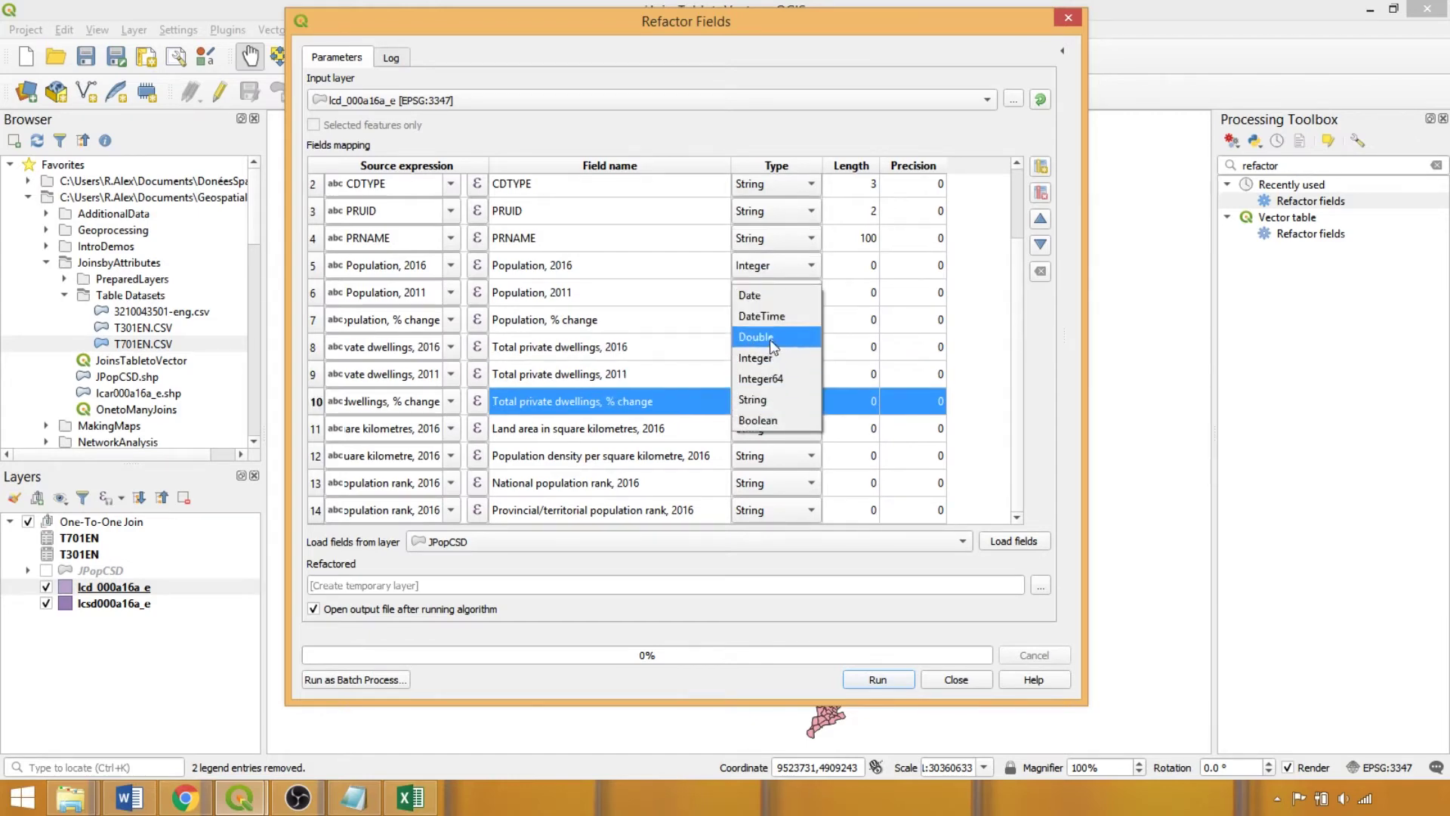
pyautogui.click(771, 337)
pyautogui.click(778, 429)
pyautogui.click(783, 367)
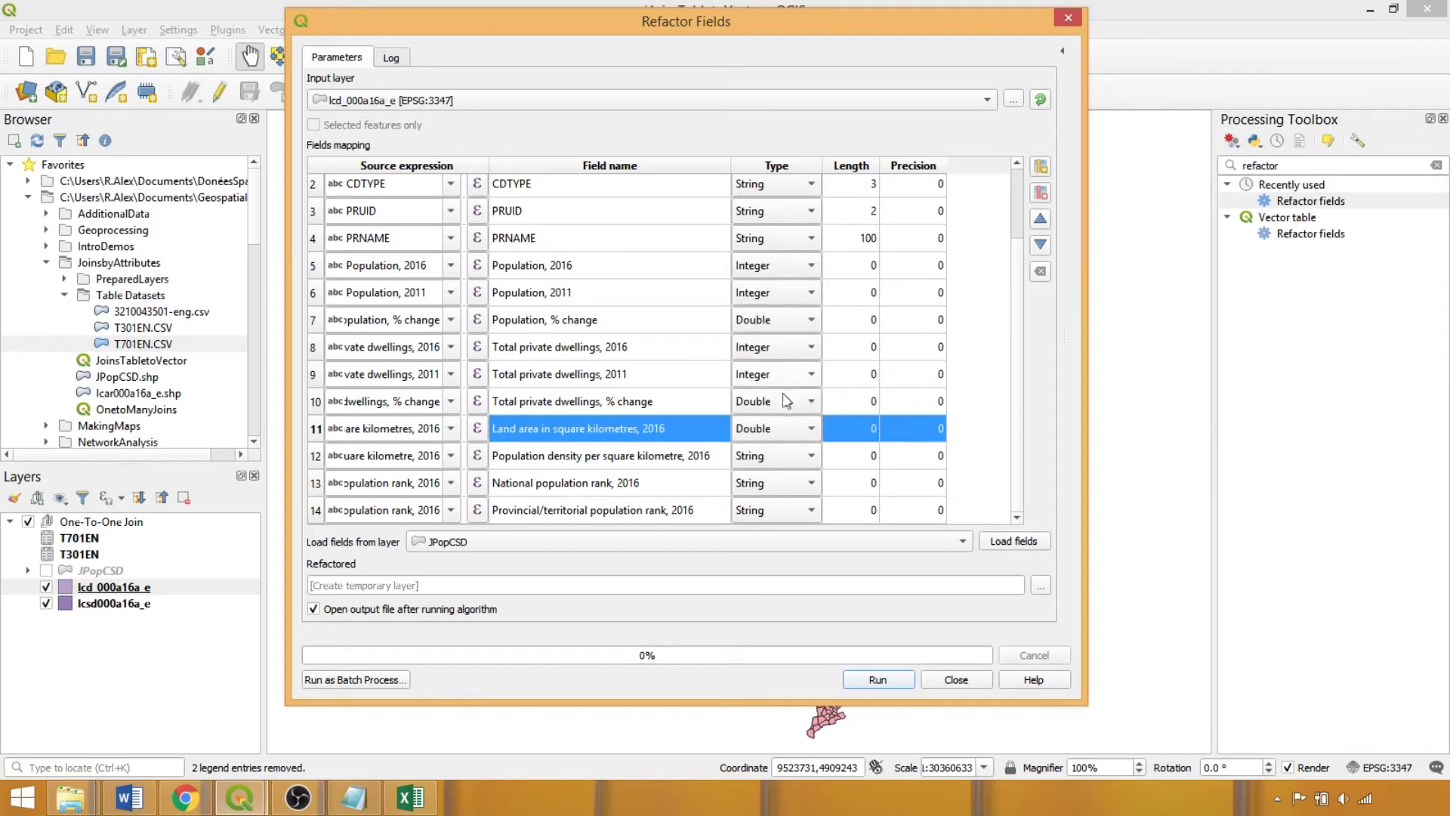
pyautogui.click(772, 460)
pyautogui.click(761, 434)
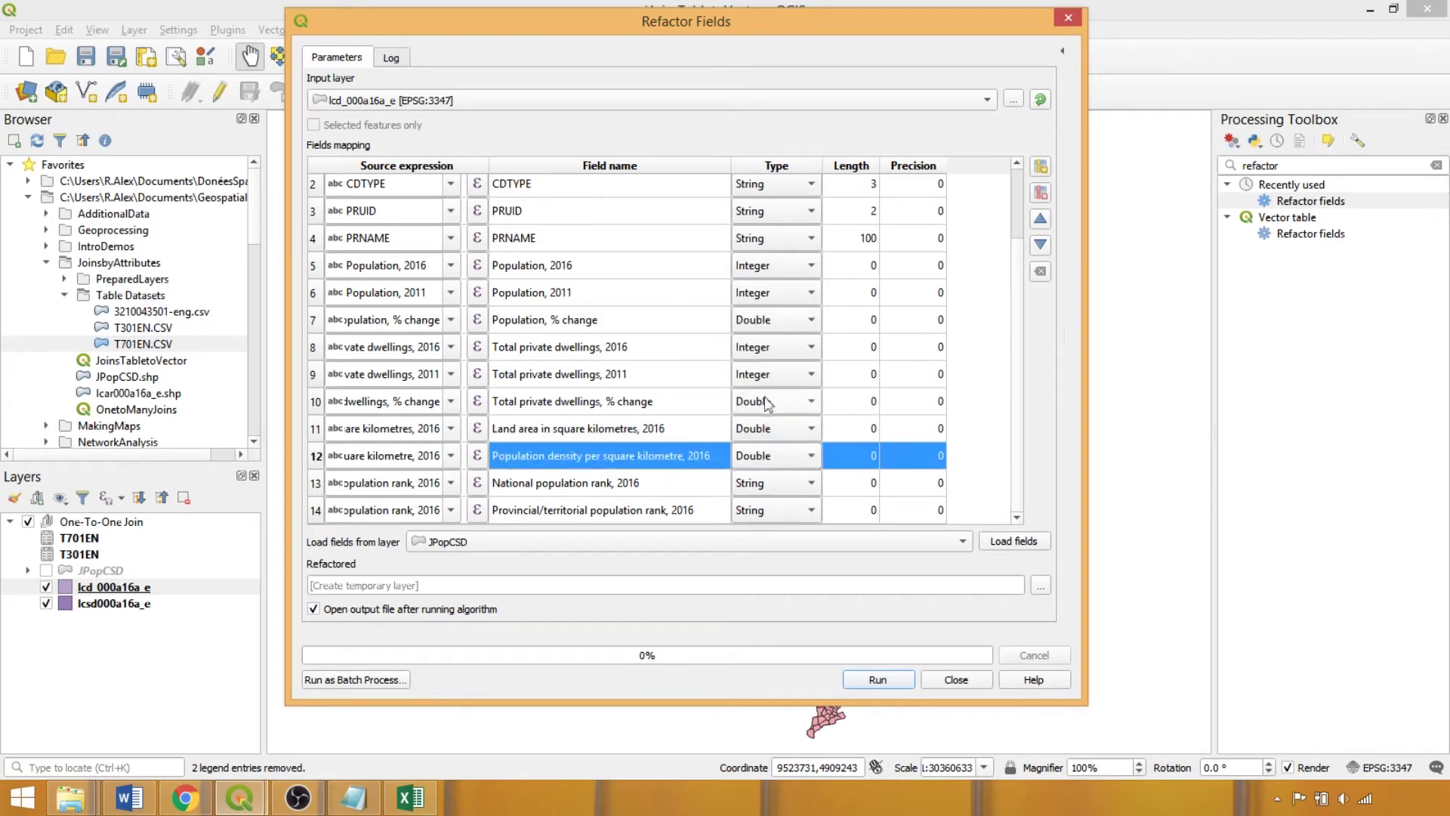
pyautogui.click(770, 487)
pyautogui.click(783, 460)
pyautogui.click(781, 510)
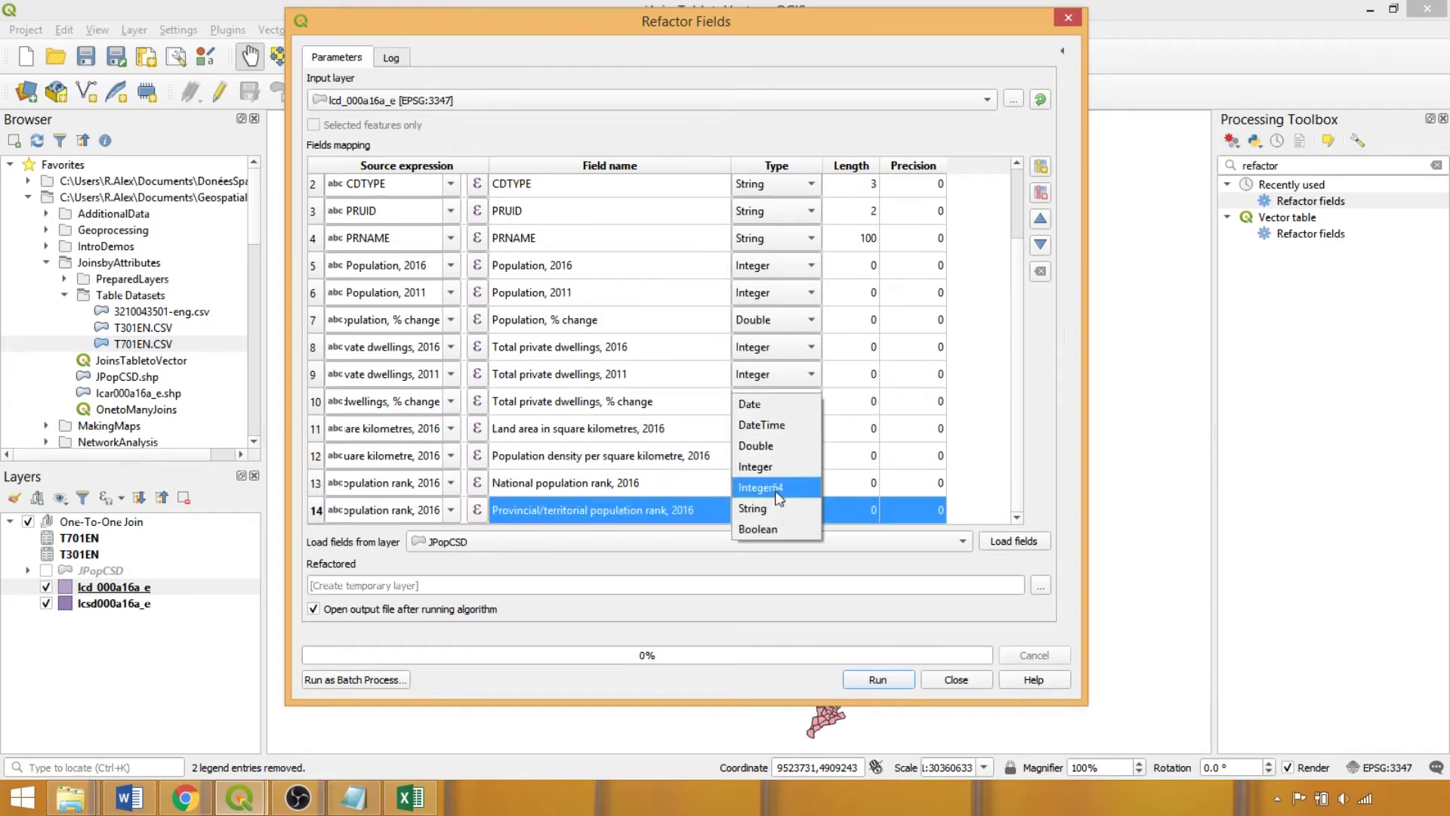
pyautogui.click(772, 469)
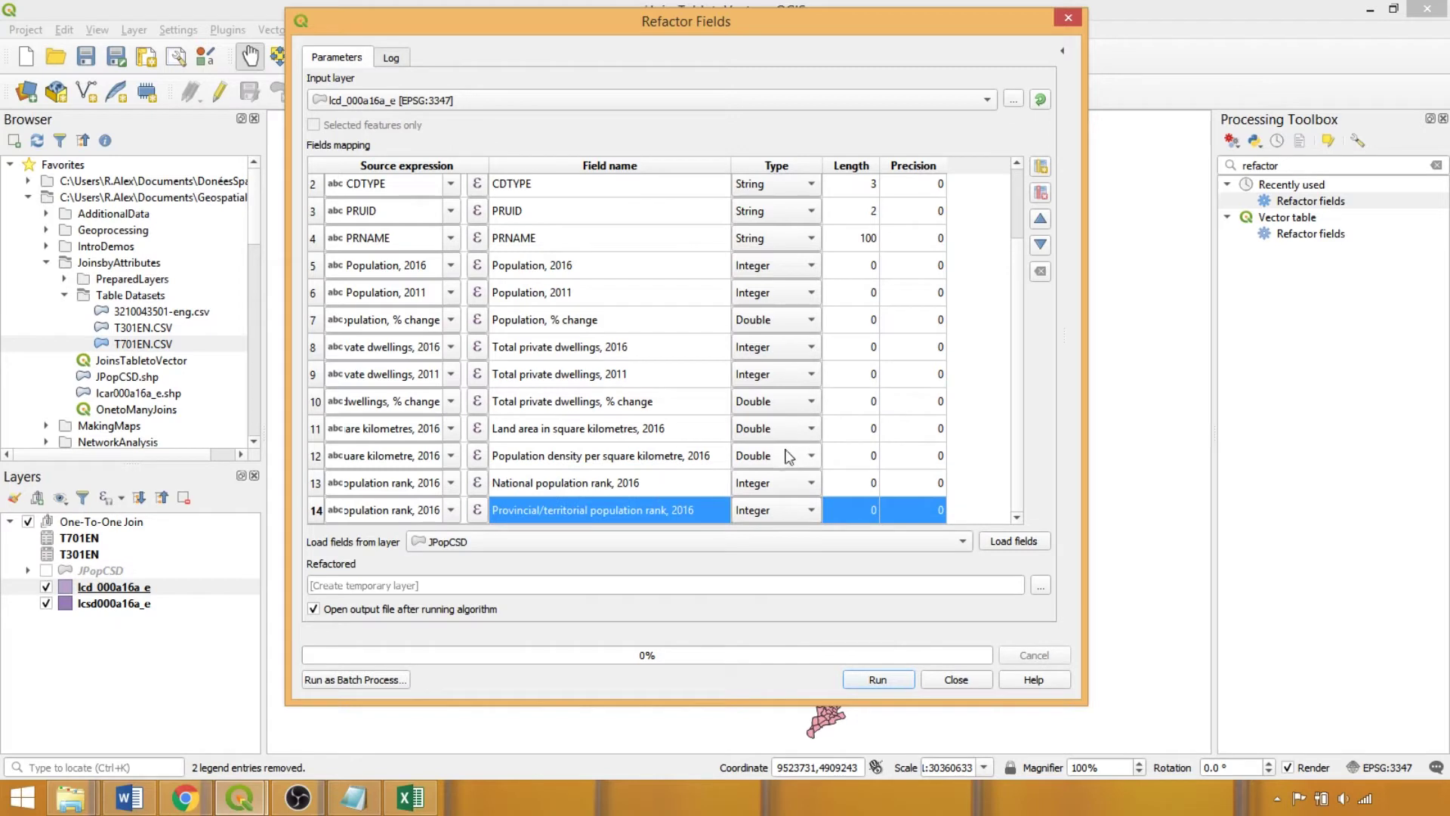
# Give every field length 12, and precision 2 to percent change, land area and density
pyautogui.doubleClick(846, 266)
pyautogui.write('12')
pyautogui.click(874, 301)
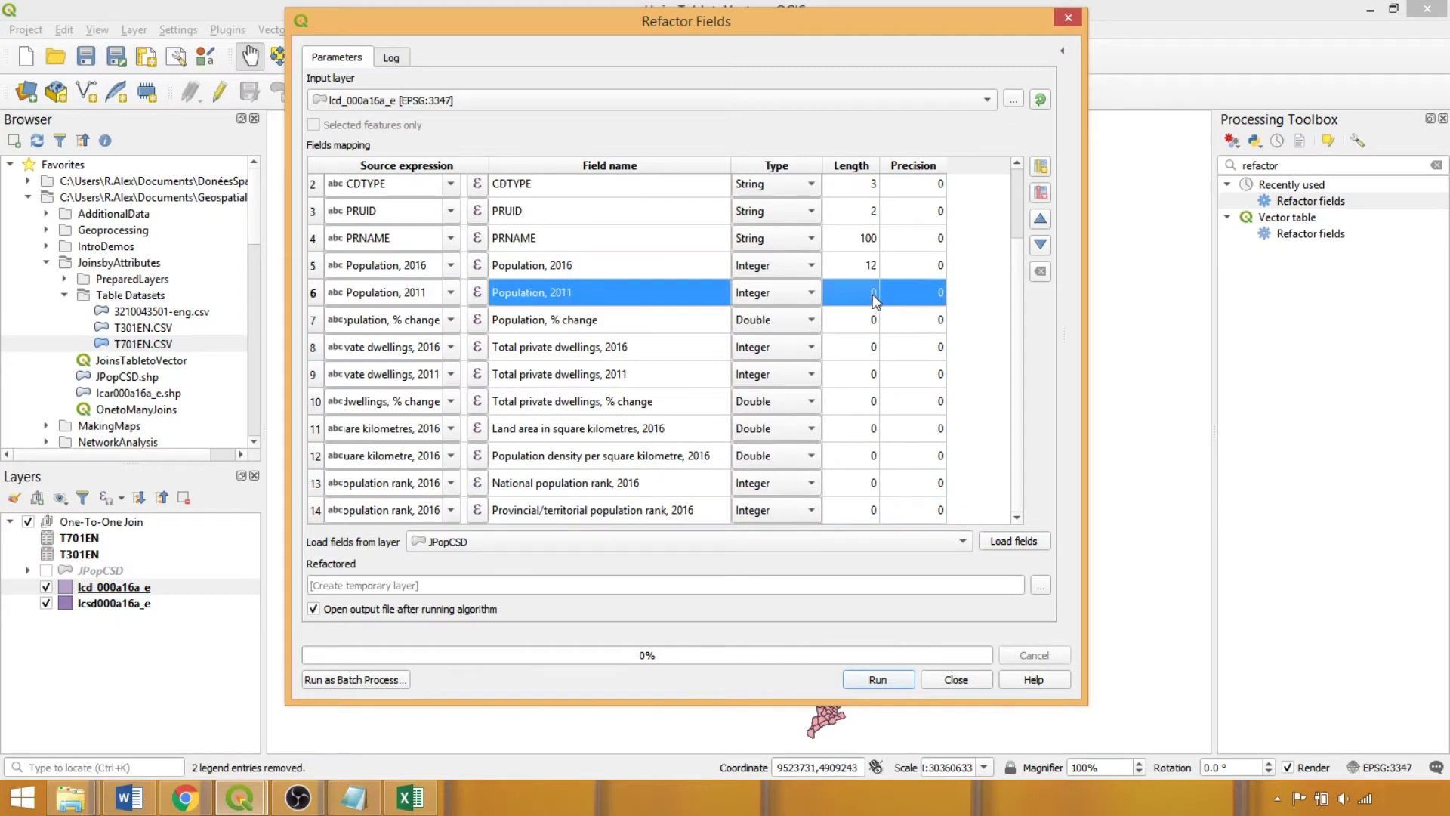
pyautogui.write('12')
pyautogui.click(845, 317)
pyautogui.write('12')
pyautogui.click(913, 314)
pyautogui.write('2')
pyautogui.click(860, 355)
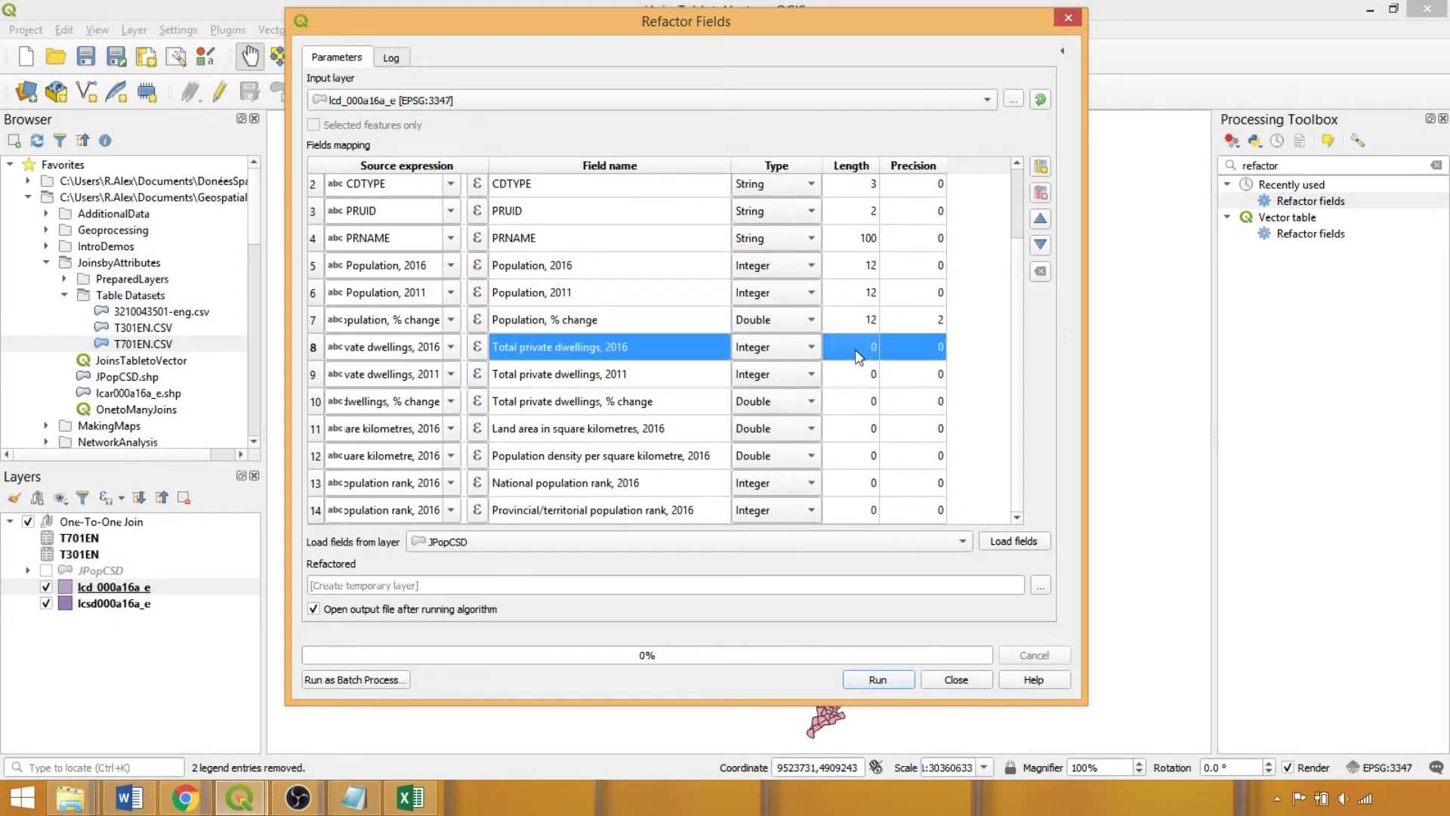
pyautogui.write('12')
pyautogui.click(846, 375)
pyautogui.write('12')
pyautogui.click(837, 400)
pyautogui.write('12')
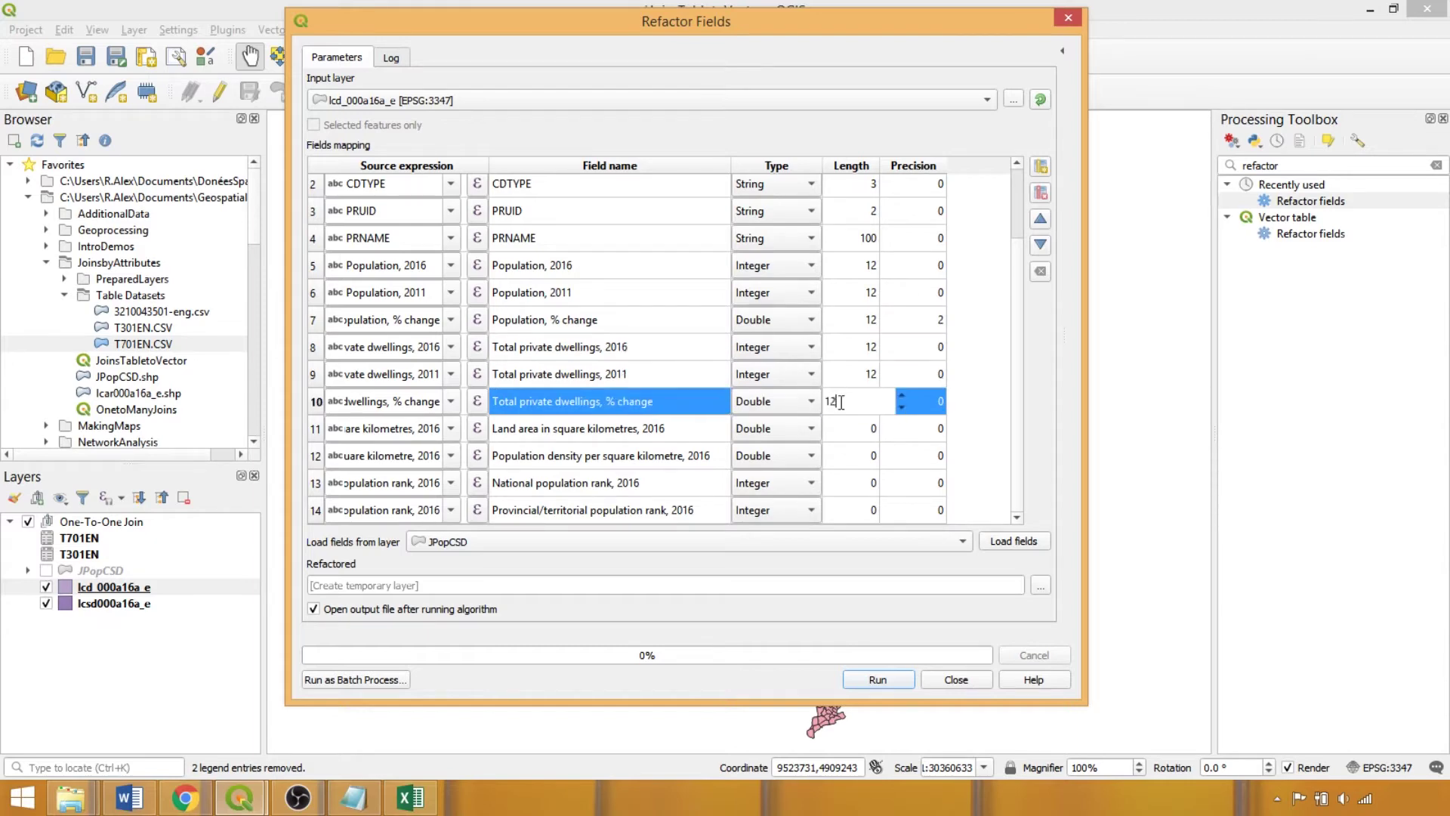
pyautogui.click(841, 429)
pyautogui.write('12')
pyautogui.click(861, 457)
pyautogui.write('12')
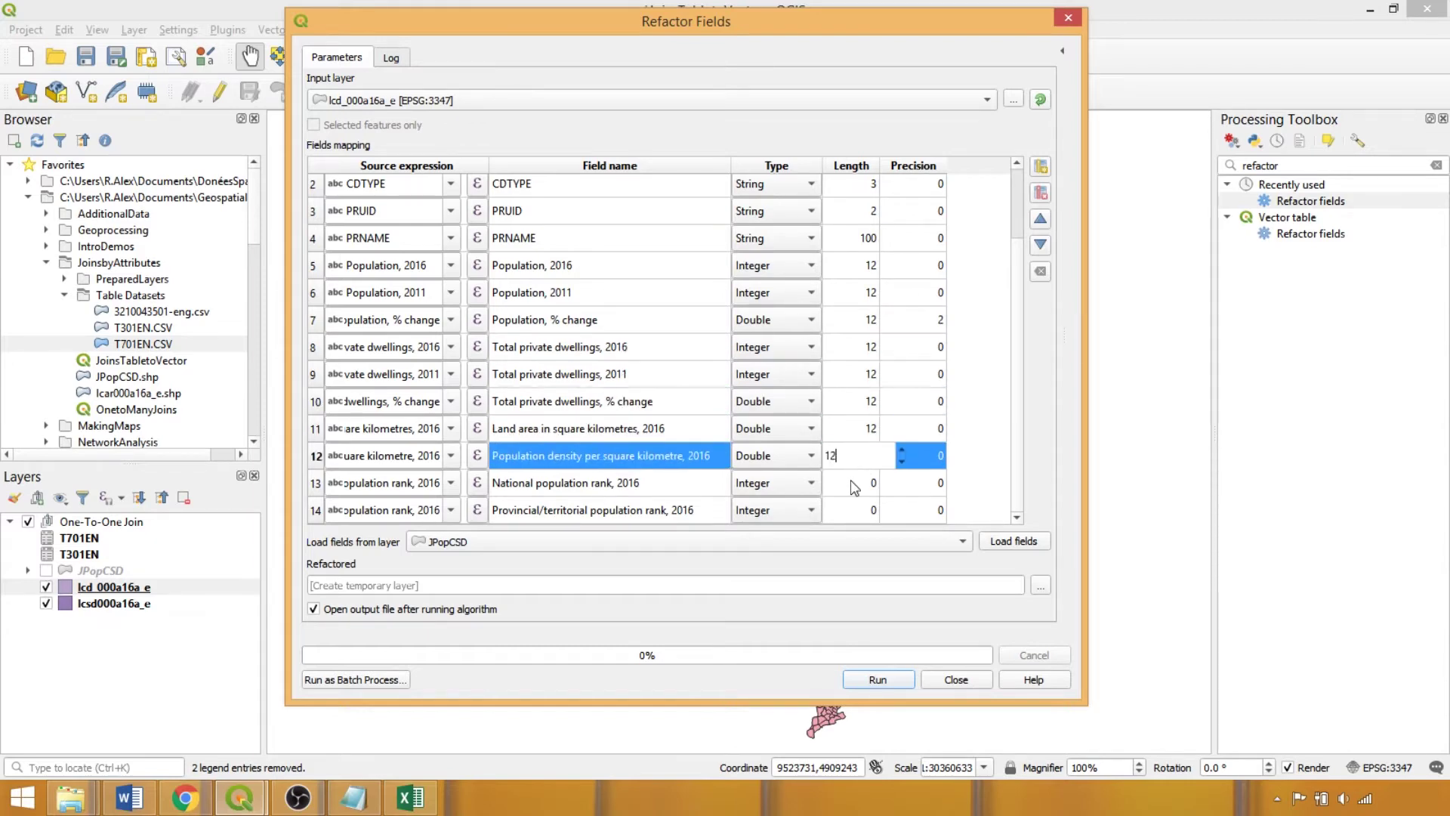
pyautogui.click(853, 485)
pyautogui.write('12')
pyautogui.click(857, 512)
pyautogui.write('12')
pyautogui.click(917, 382)
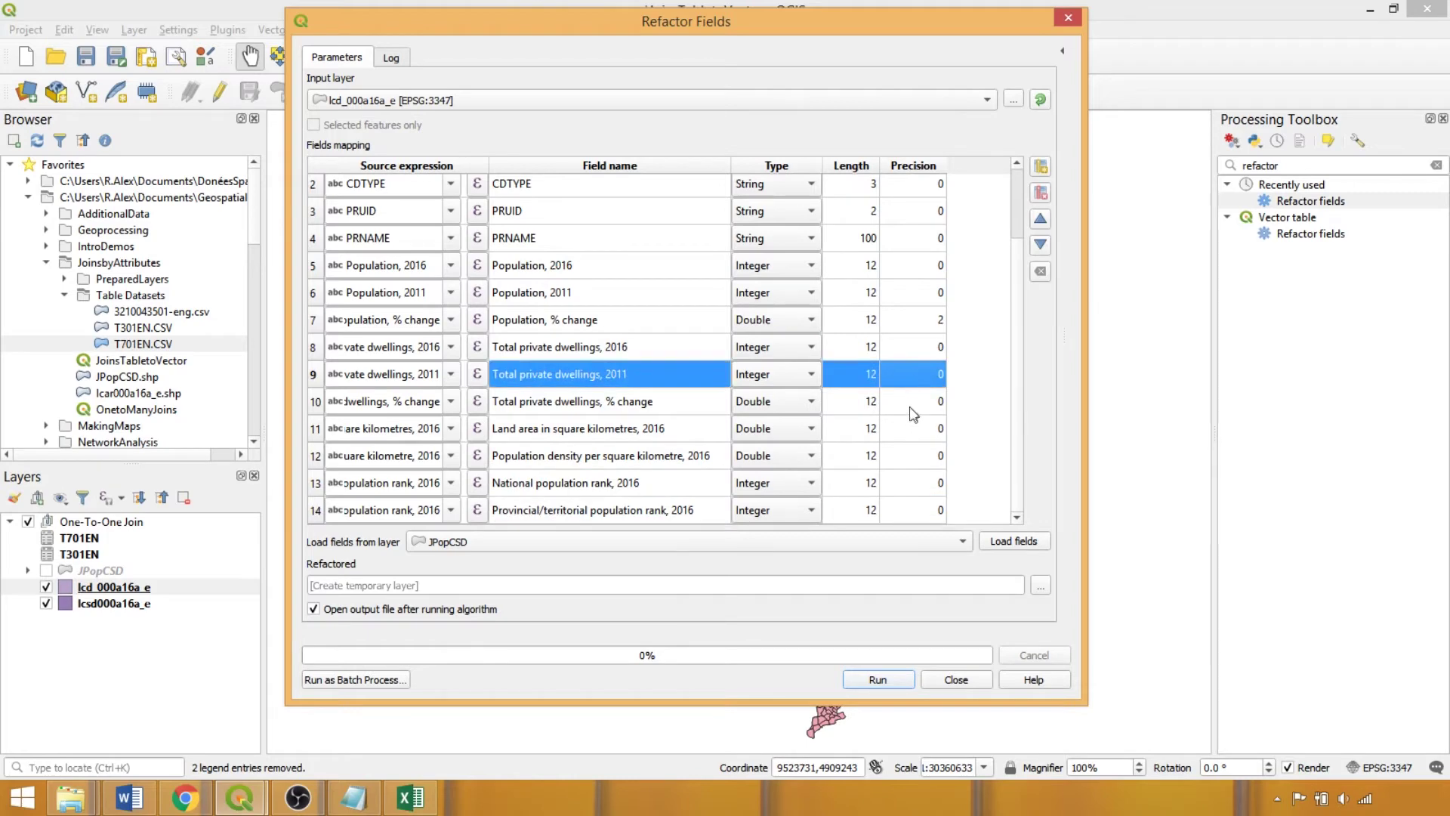
pyautogui.click(914, 401)
pyautogui.write('2')
pyautogui.click(905, 427)
pyautogui.write('2')
pyautogui.click(912, 456)
pyautogui.write('2')
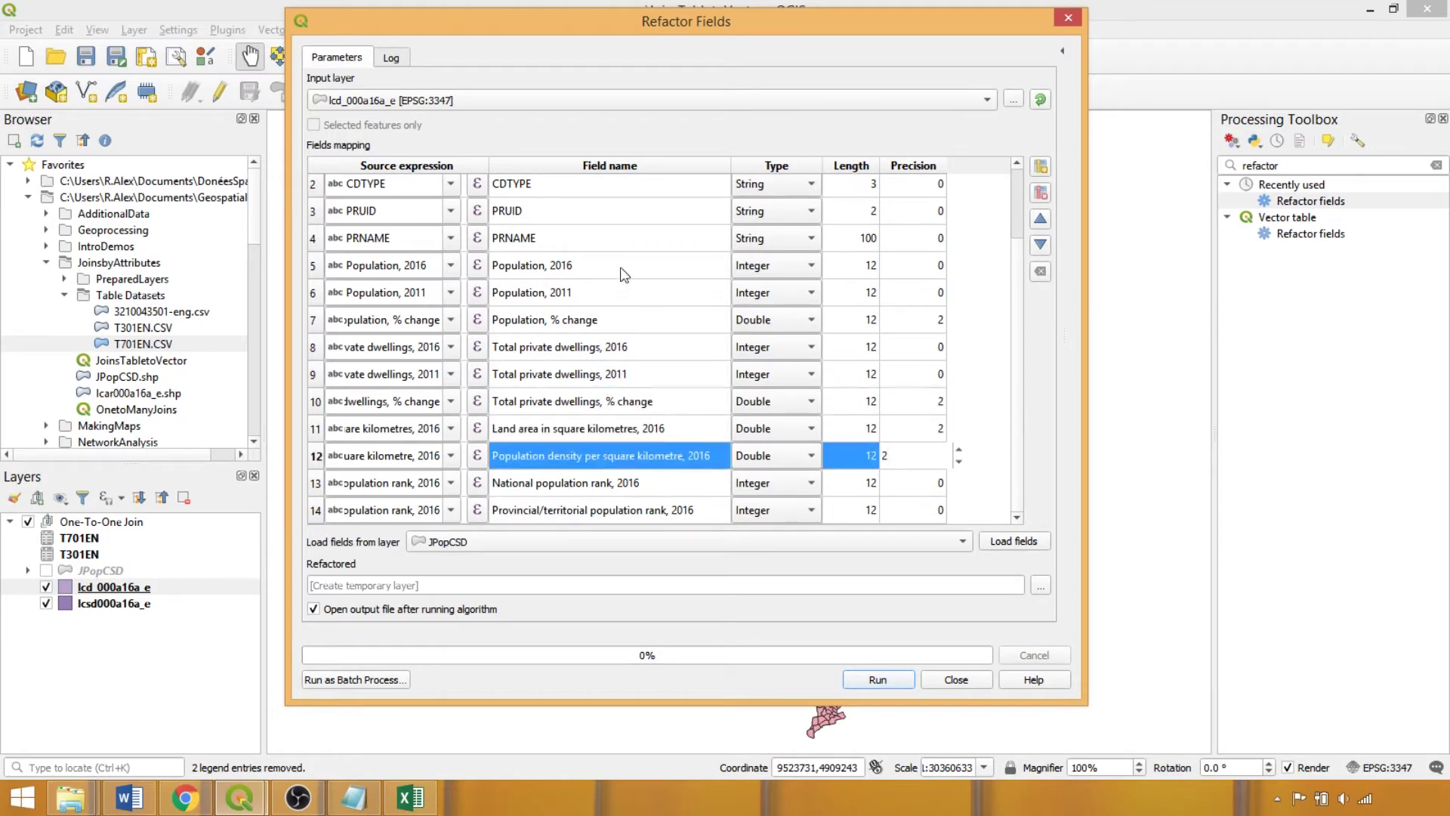
# Rename the first three fields to Pop16, Pop11 and PopRPcChg
pyautogui.doubleClick(624, 273)
pyautogui.write('Pop')
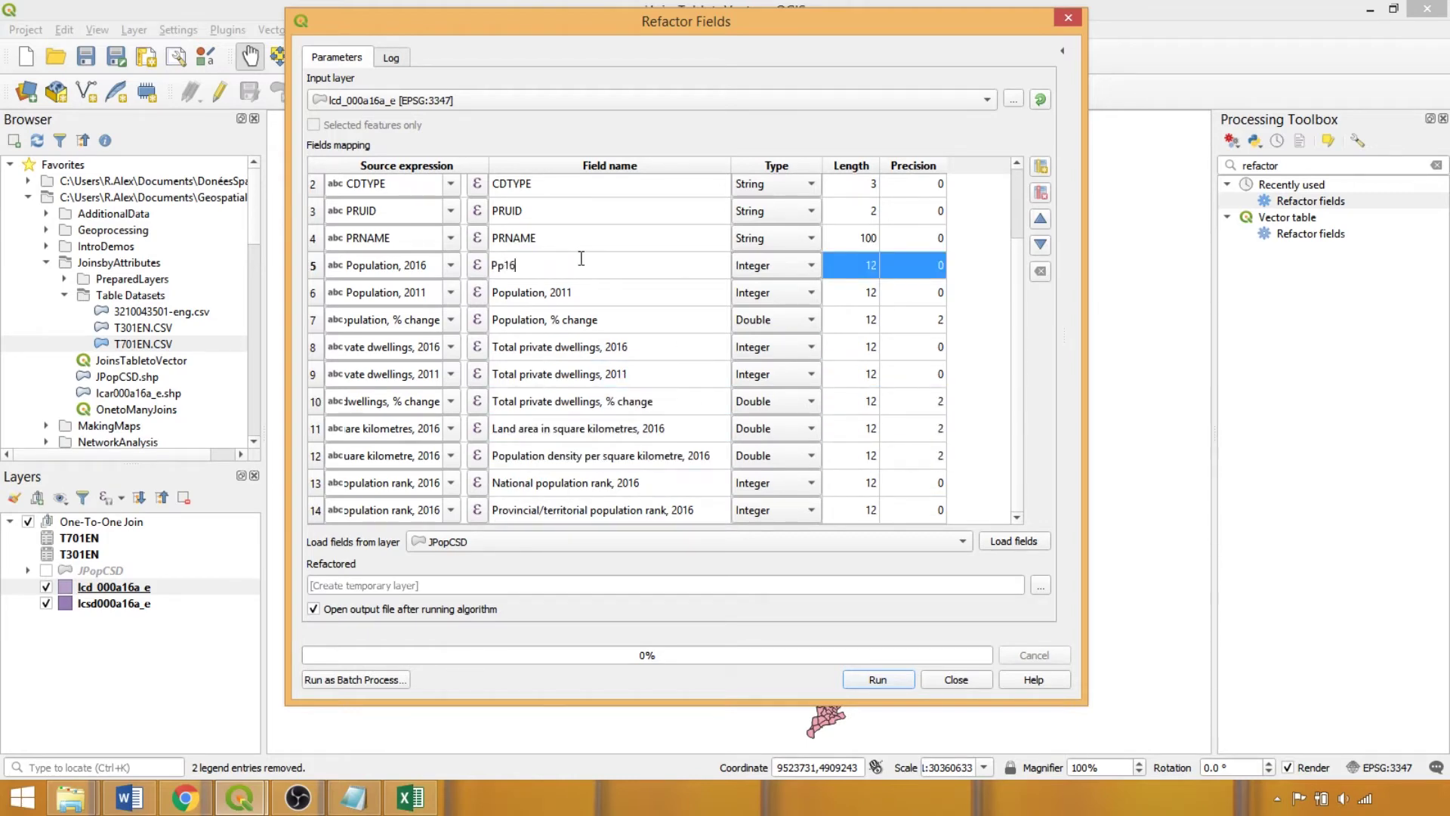
pyautogui.write('16')
pyautogui.press('Left')
pyautogui.press('Left')
pyautogui.press('Left')
pyautogui.write('o')
pyautogui.click(582, 303)
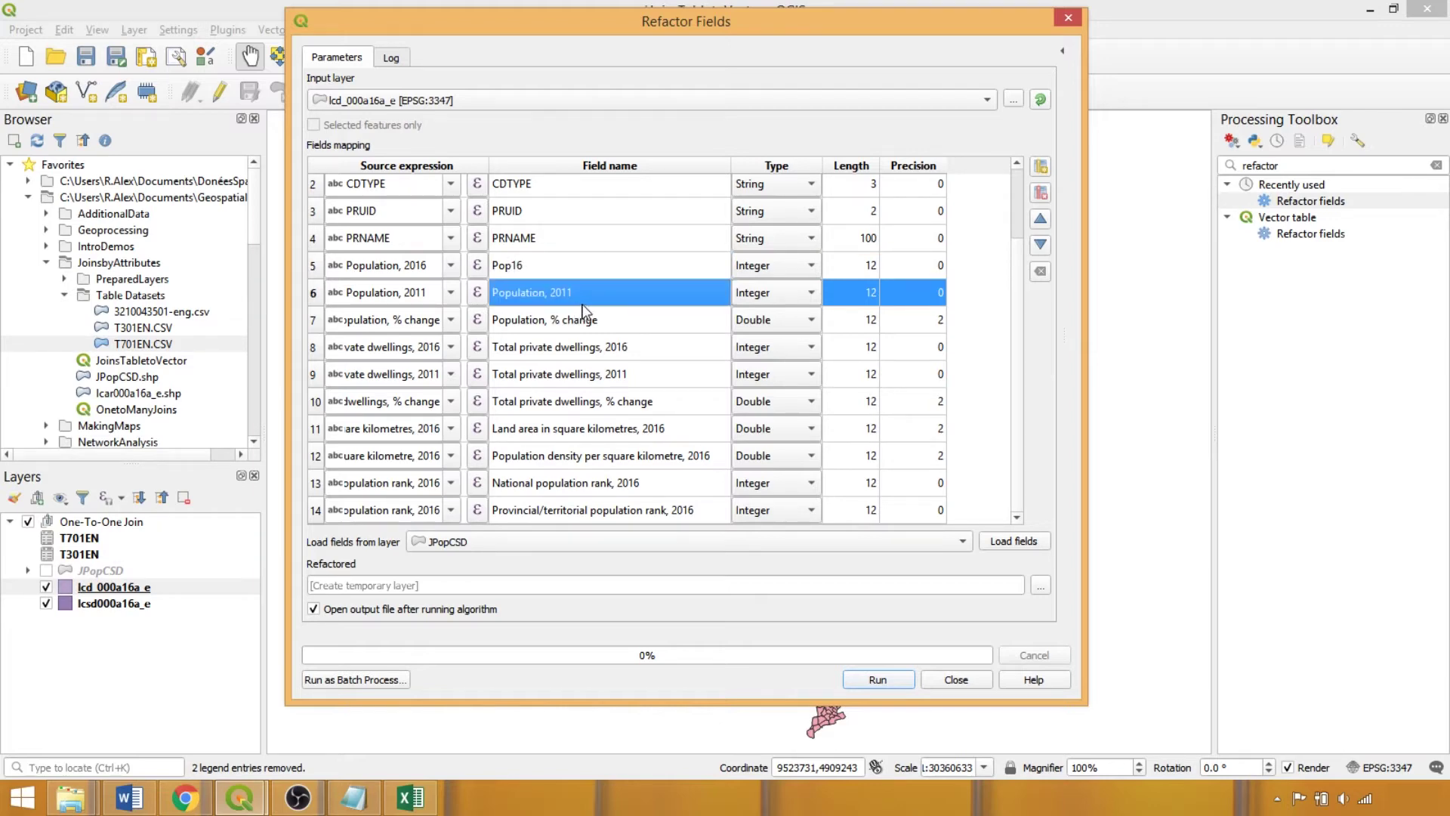
pyautogui.doubleClick(582, 298)
pyautogui.write('Pop11')
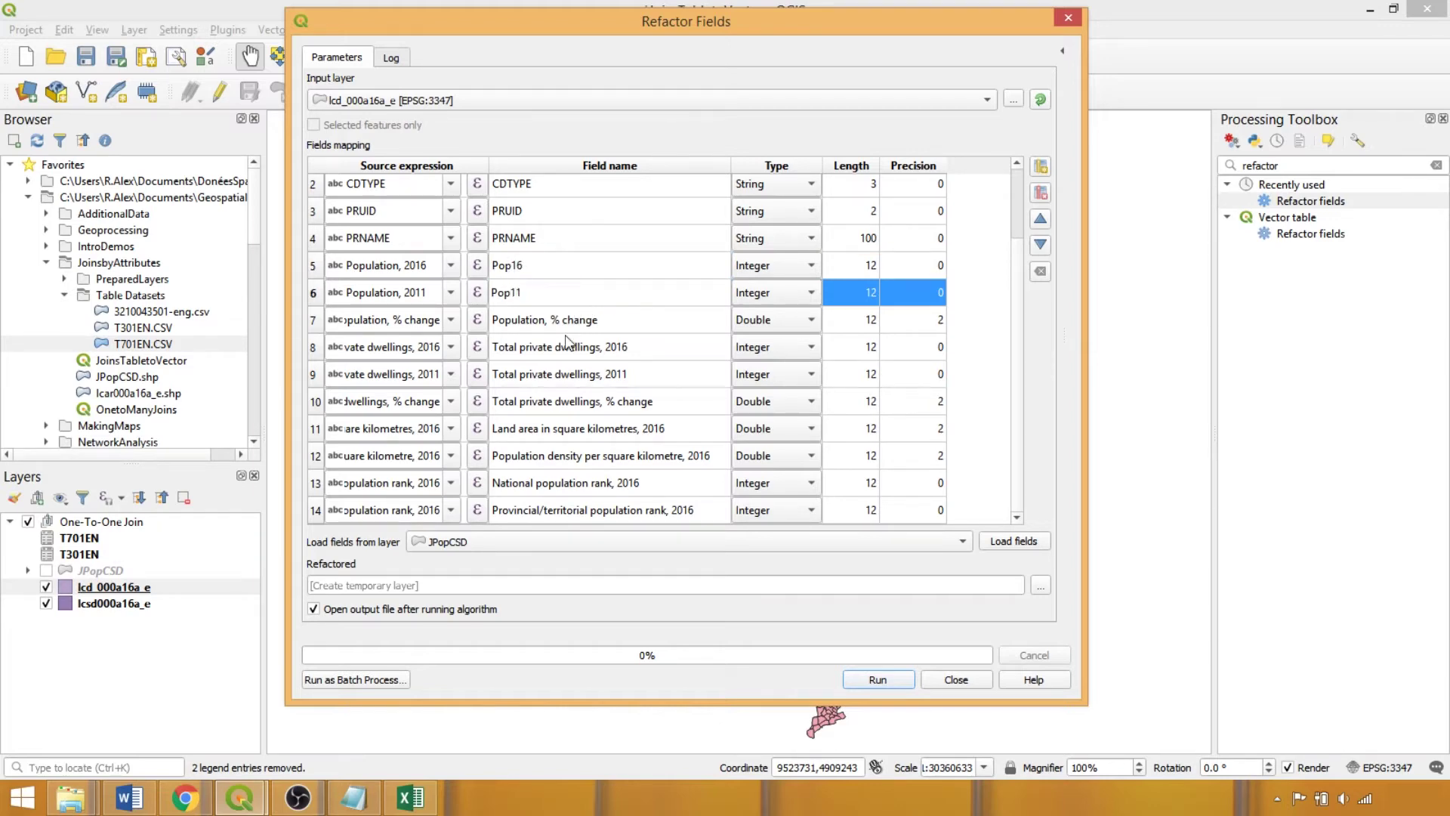
pyautogui.doubleClick(572, 331)
pyautogui.write('PopRP')
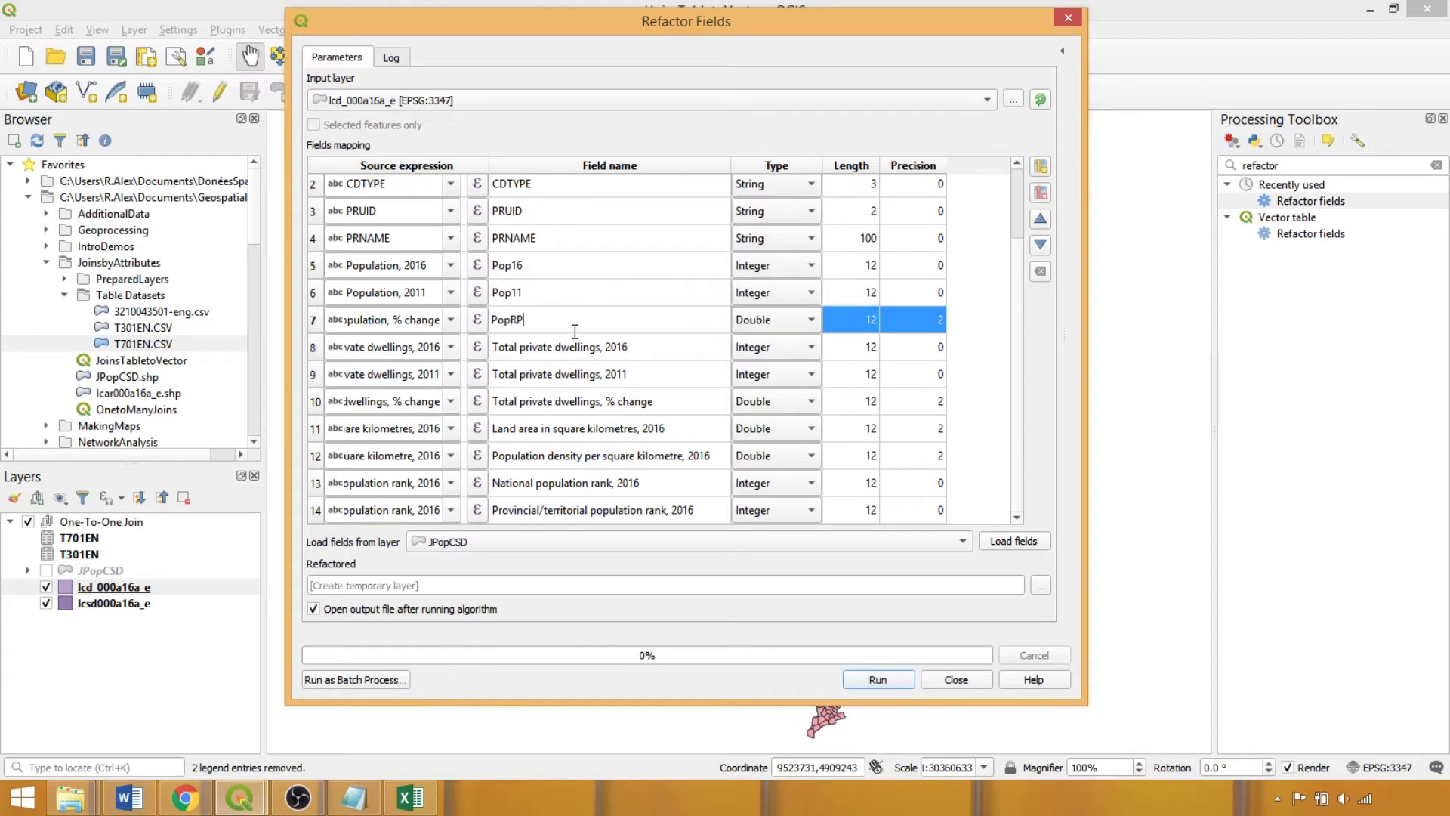
pyautogui.press('BackSpace')
pyautogui.press('BackSpace')
pyautogui.write('PrcChg')
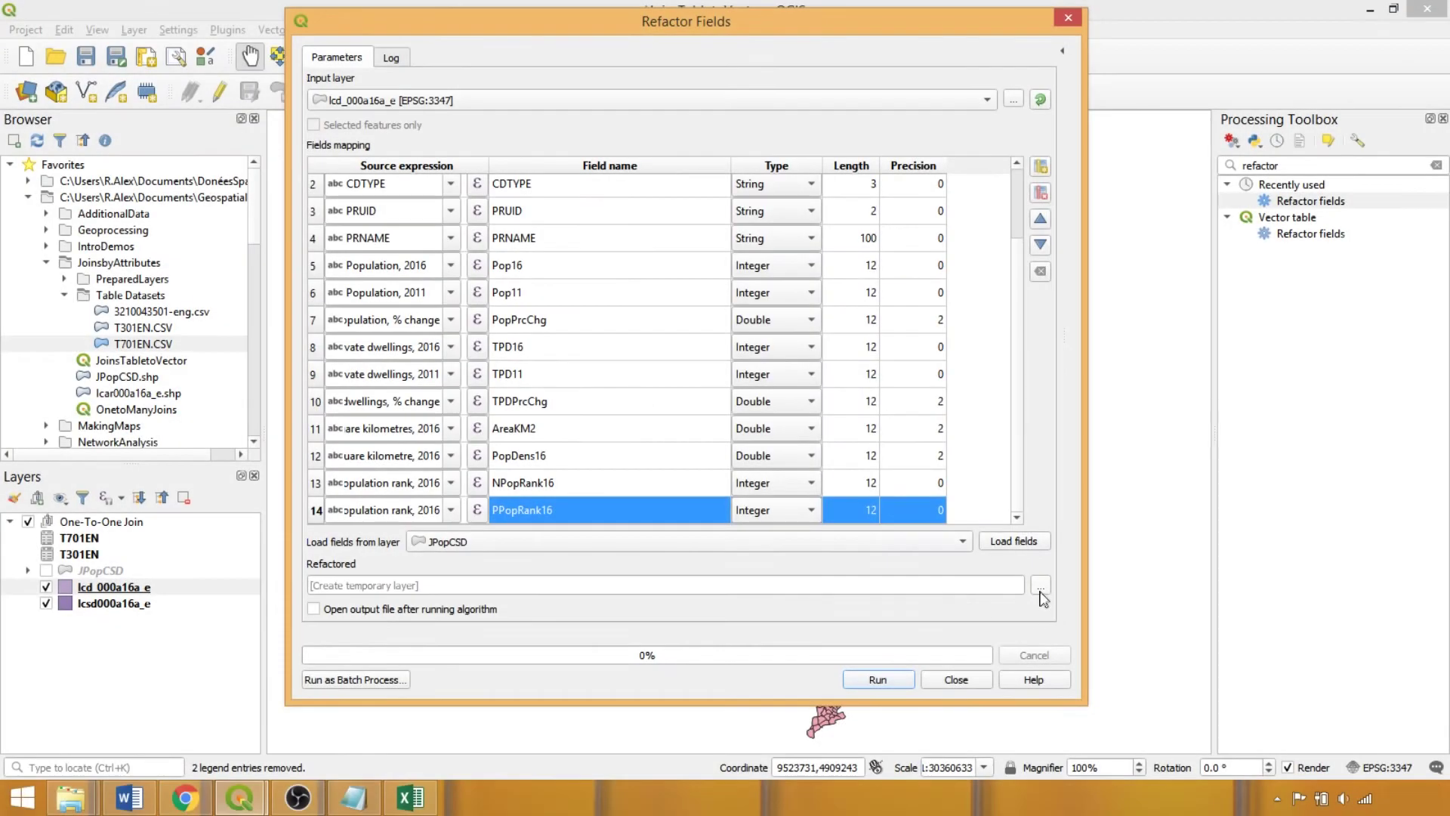
# Send the refactored output to JPopCD.shp, run the tool and close it
pyautogui.click(1041, 586)
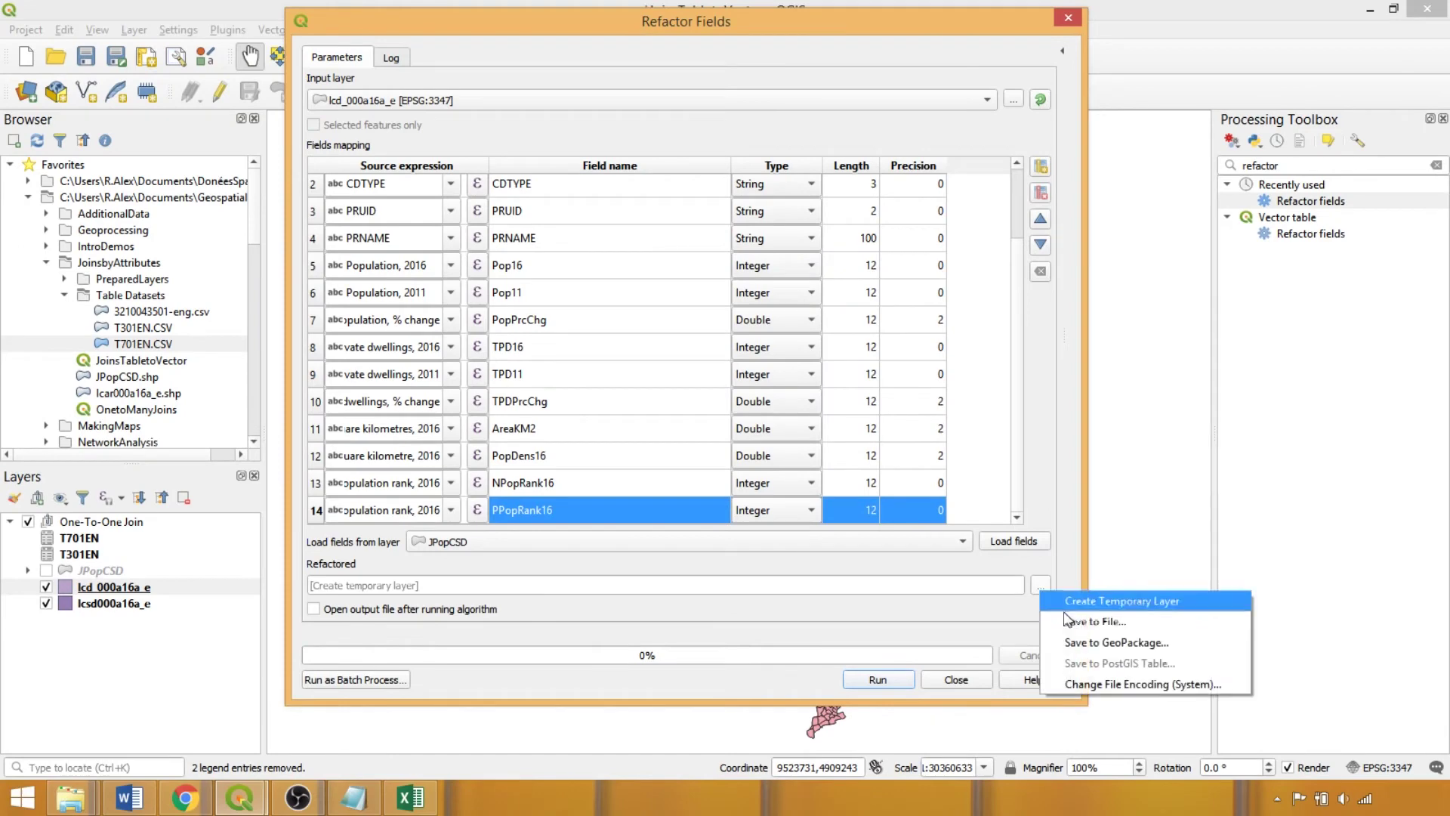
pyautogui.click(1080, 621)
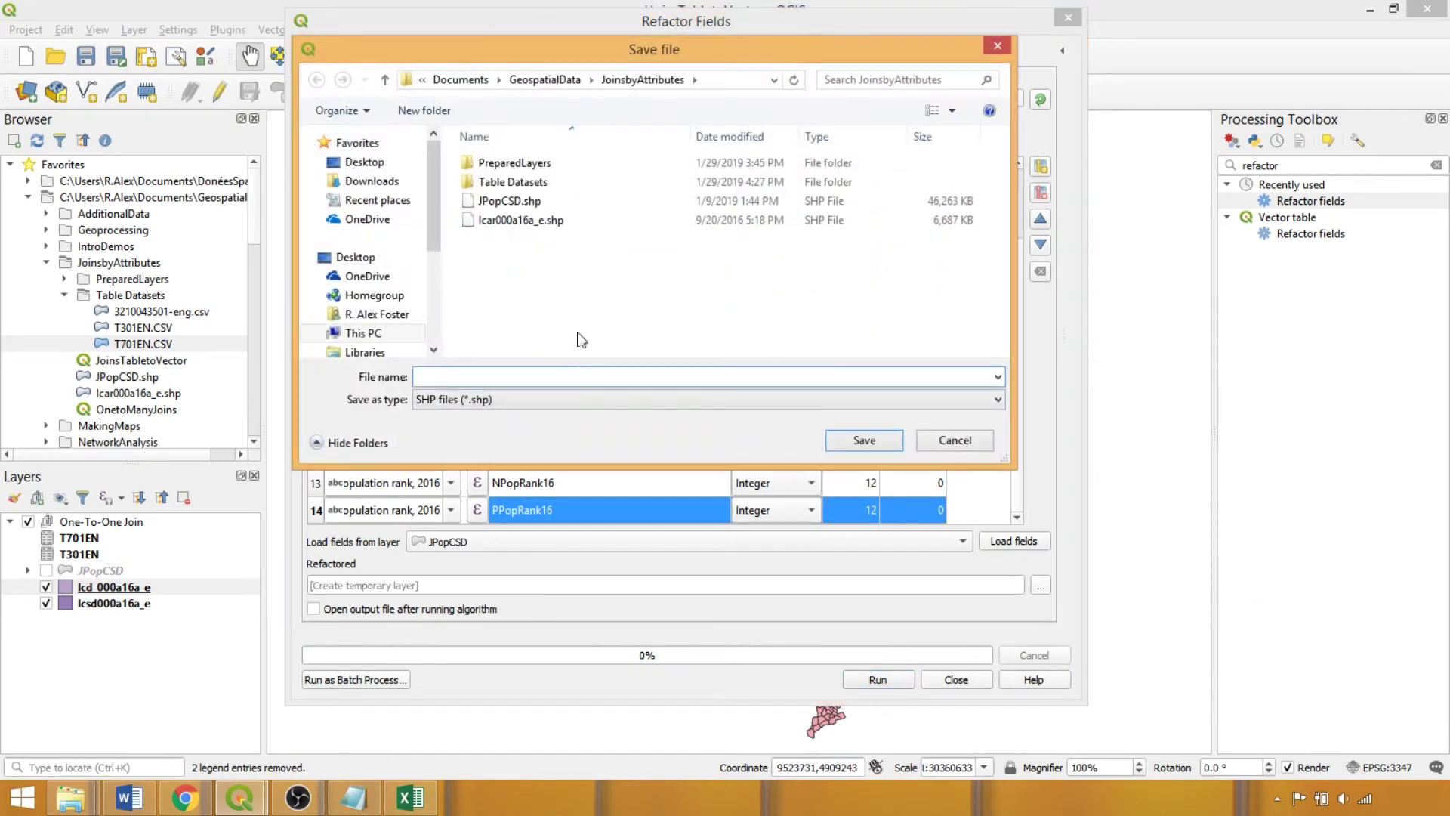
pyautogui.write('JPopCD')
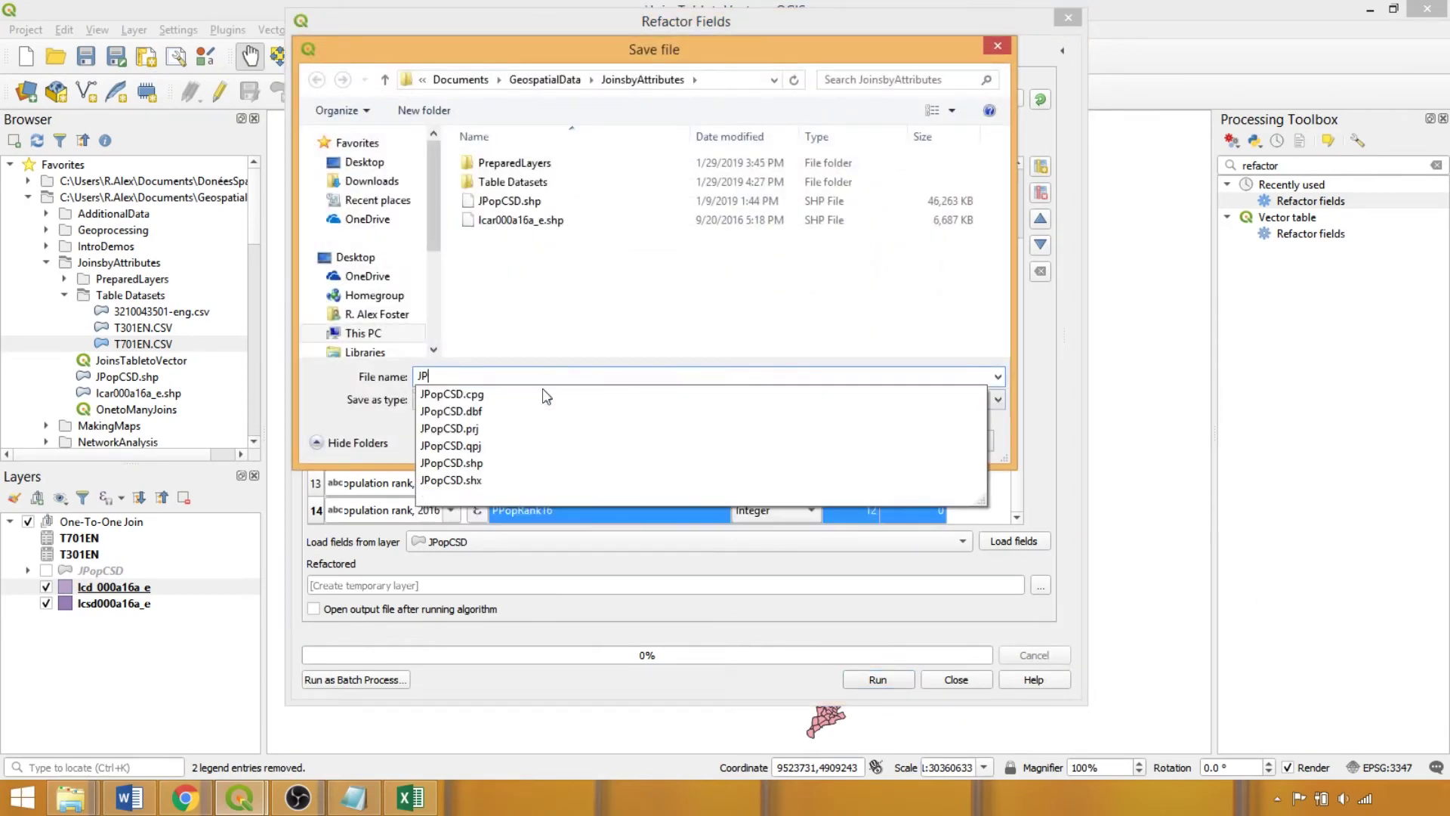
pyautogui.click(849, 443)
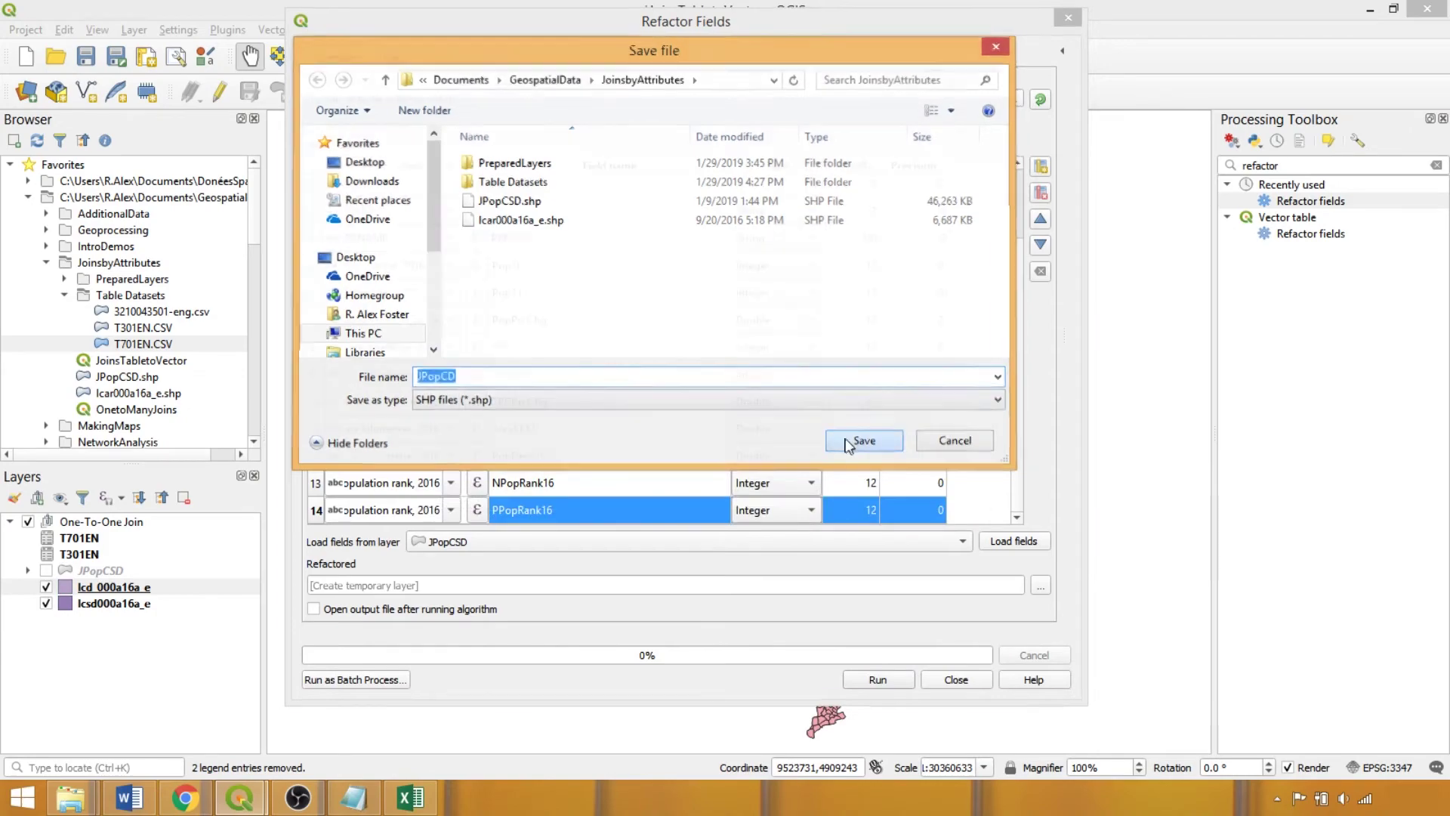
pyautogui.click(870, 677)
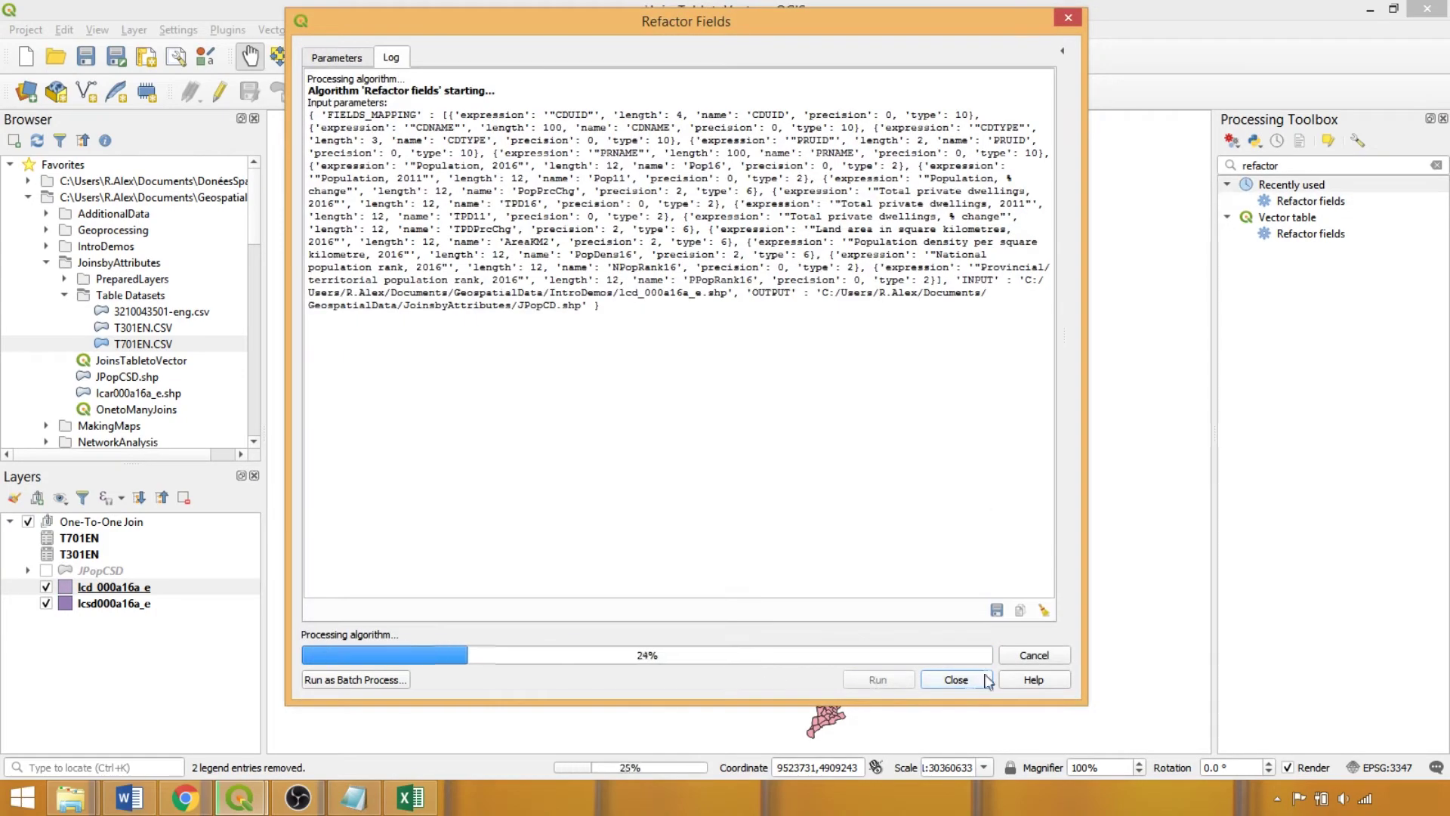
pyautogui.click(954, 679)
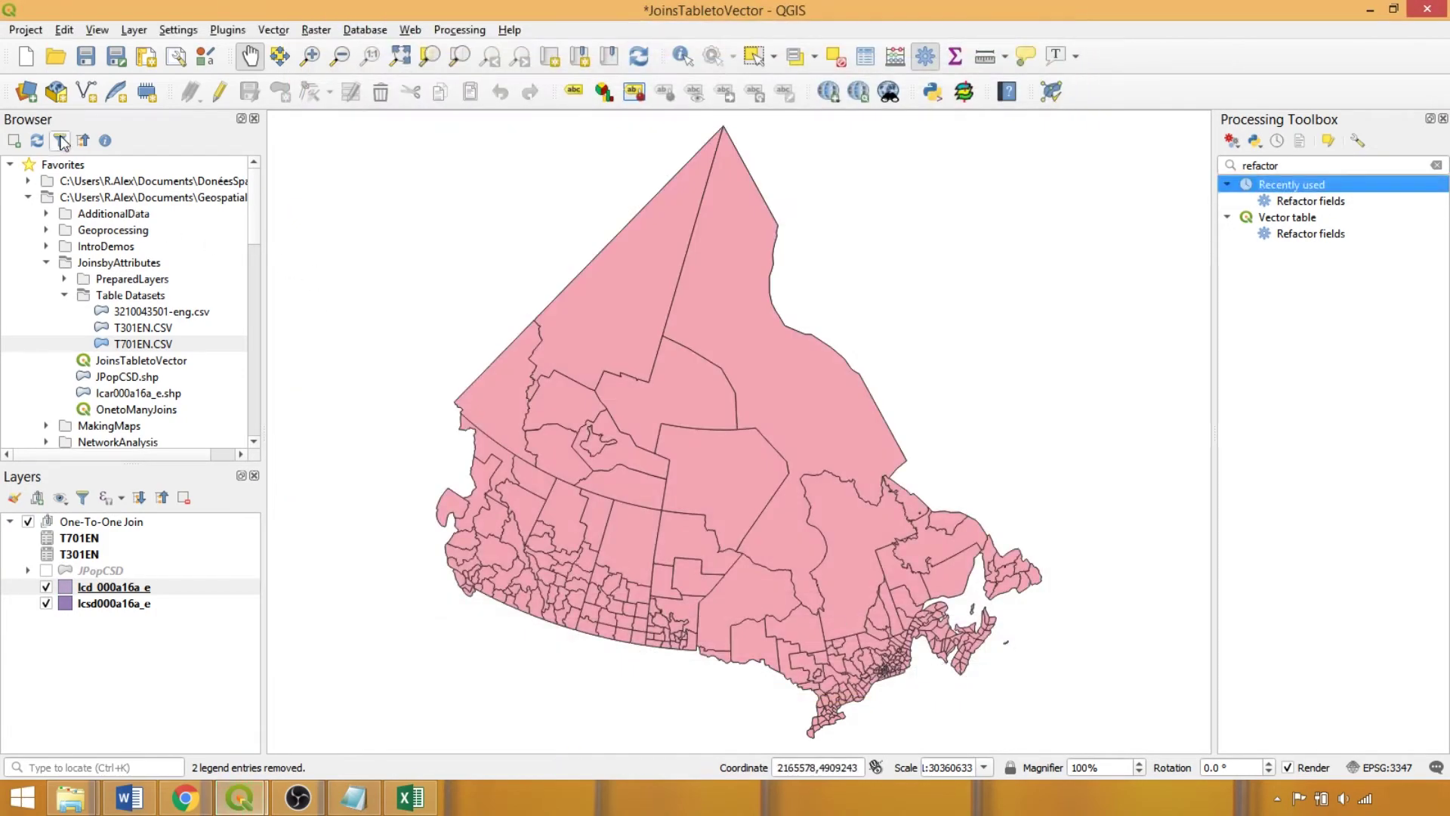
# Load JPopCD.shp onto the map and view the JPopCD layer's Symbology settings
pyautogui.doubleClick(144, 376)
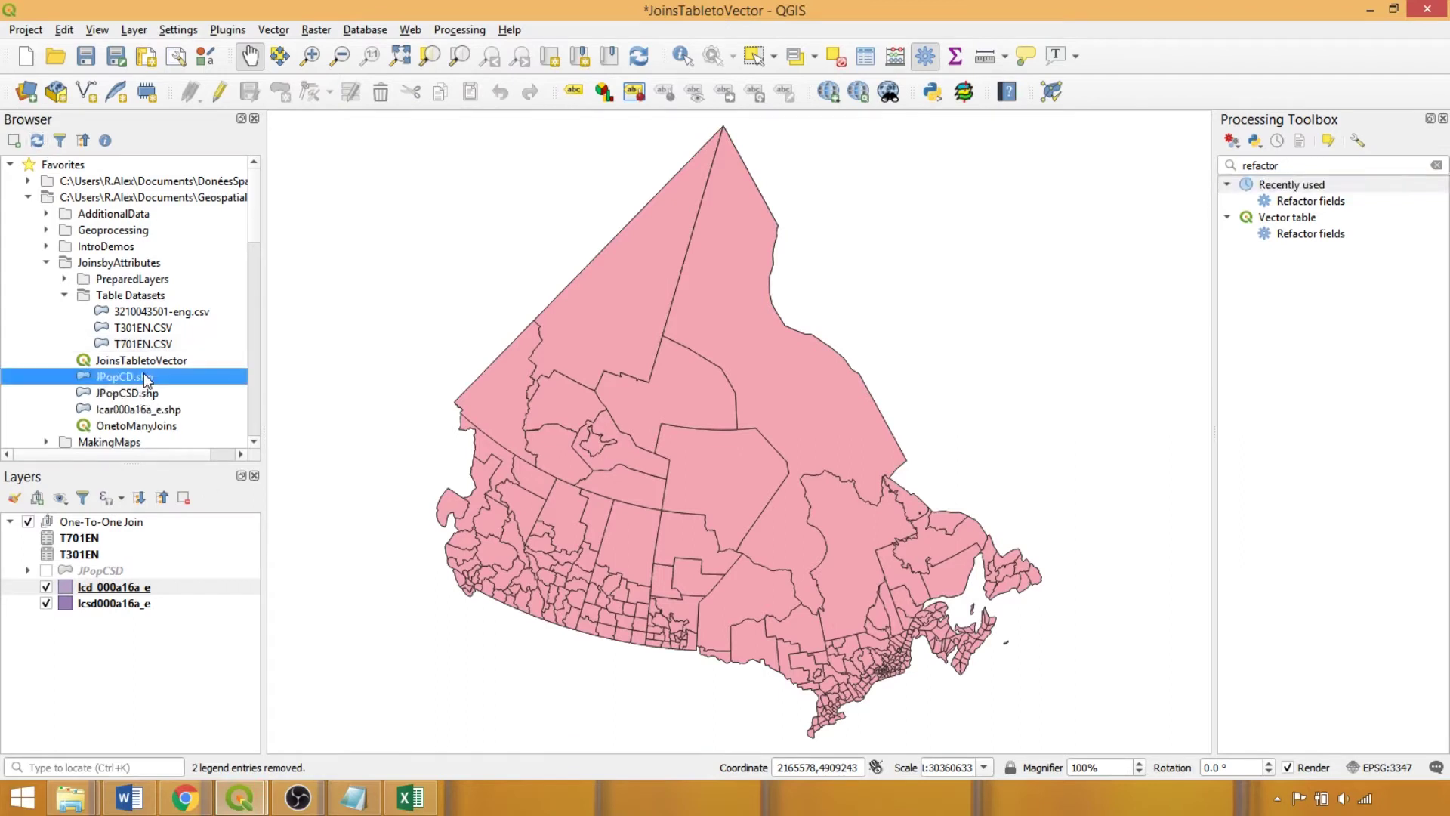
pyautogui.click(159, 587)
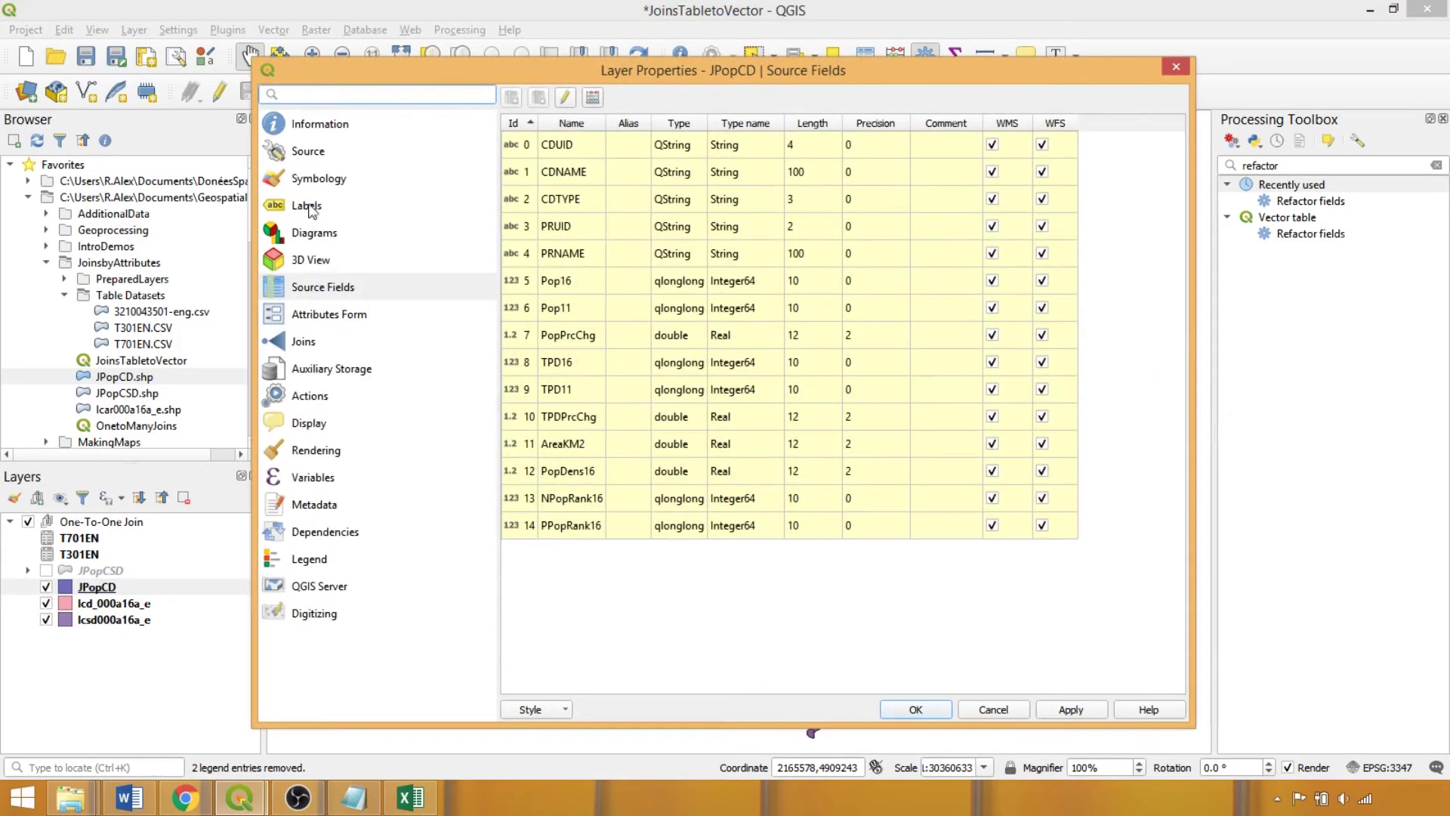
pyautogui.click(319, 181)
# Style JPopCD as Graduated on PopPrcChg with the Spectral ramp and Pretty Breaks classes
pyautogui.click(675, 102)
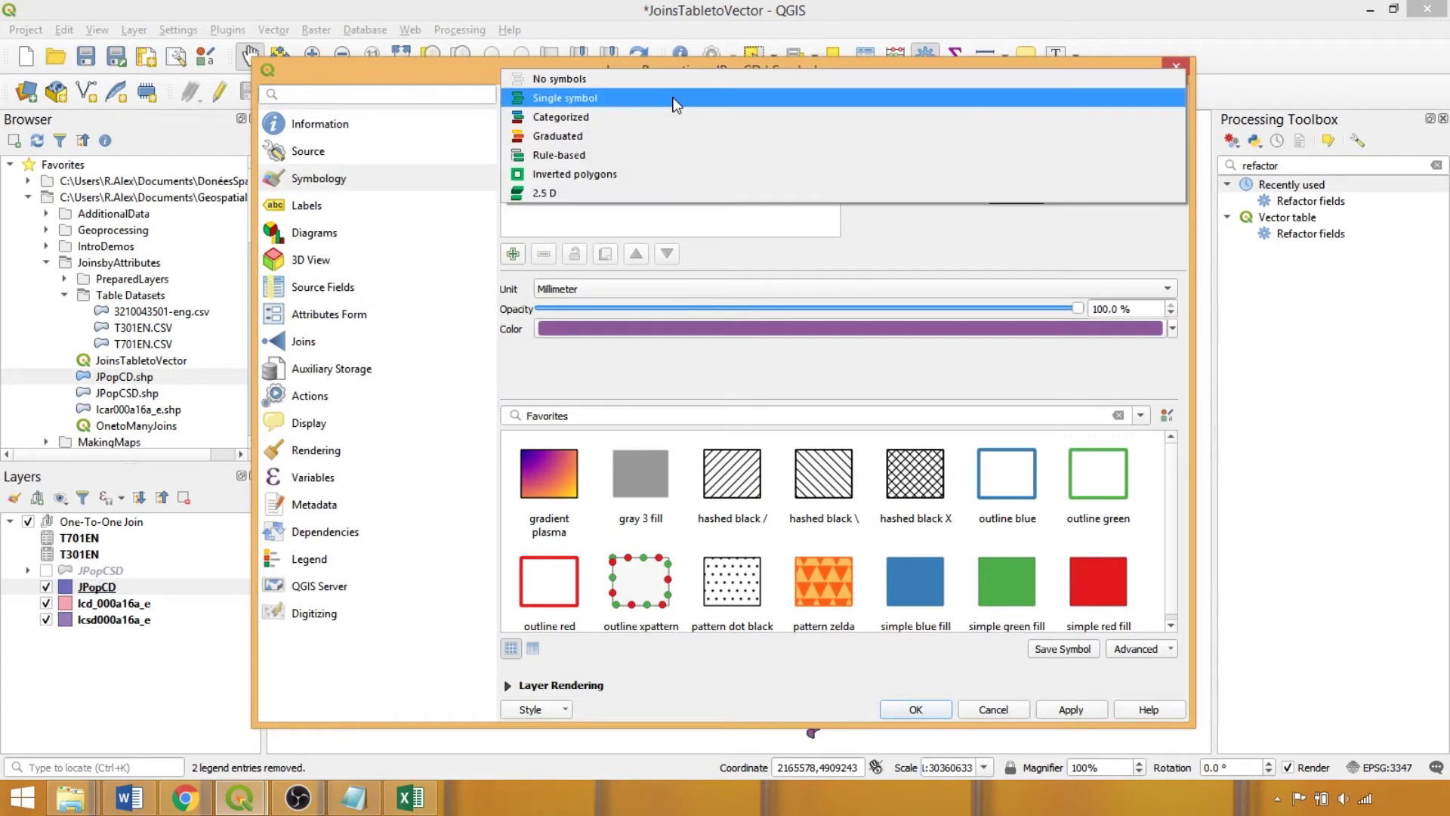
pyautogui.click(659, 136)
pyautogui.click(1149, 126)
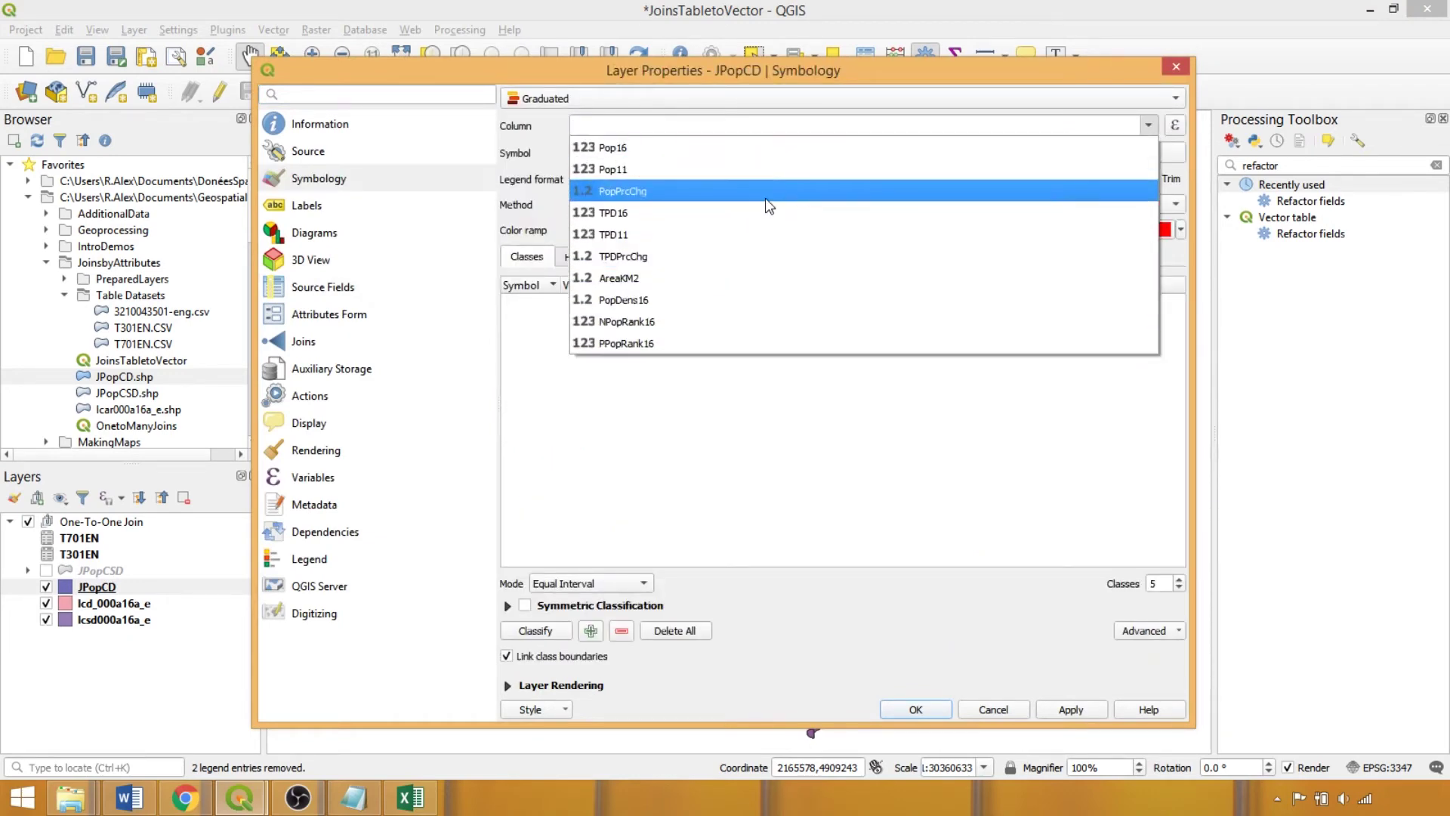
pyautogui.click(768, 191)
pyautogui.click(1181, 230)
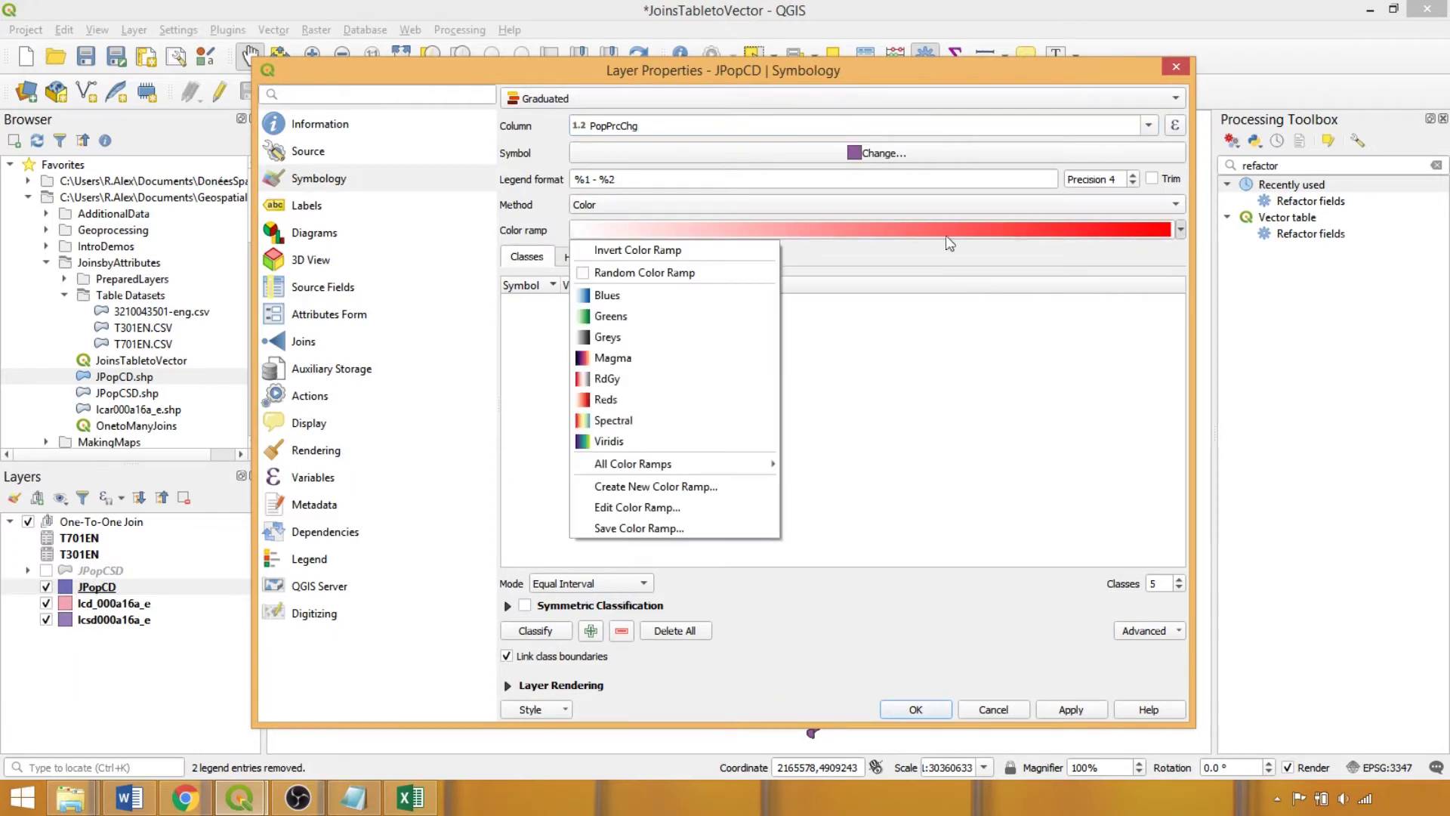
pyautogui.click(619, 420)
pyautogui.click(620, 585)
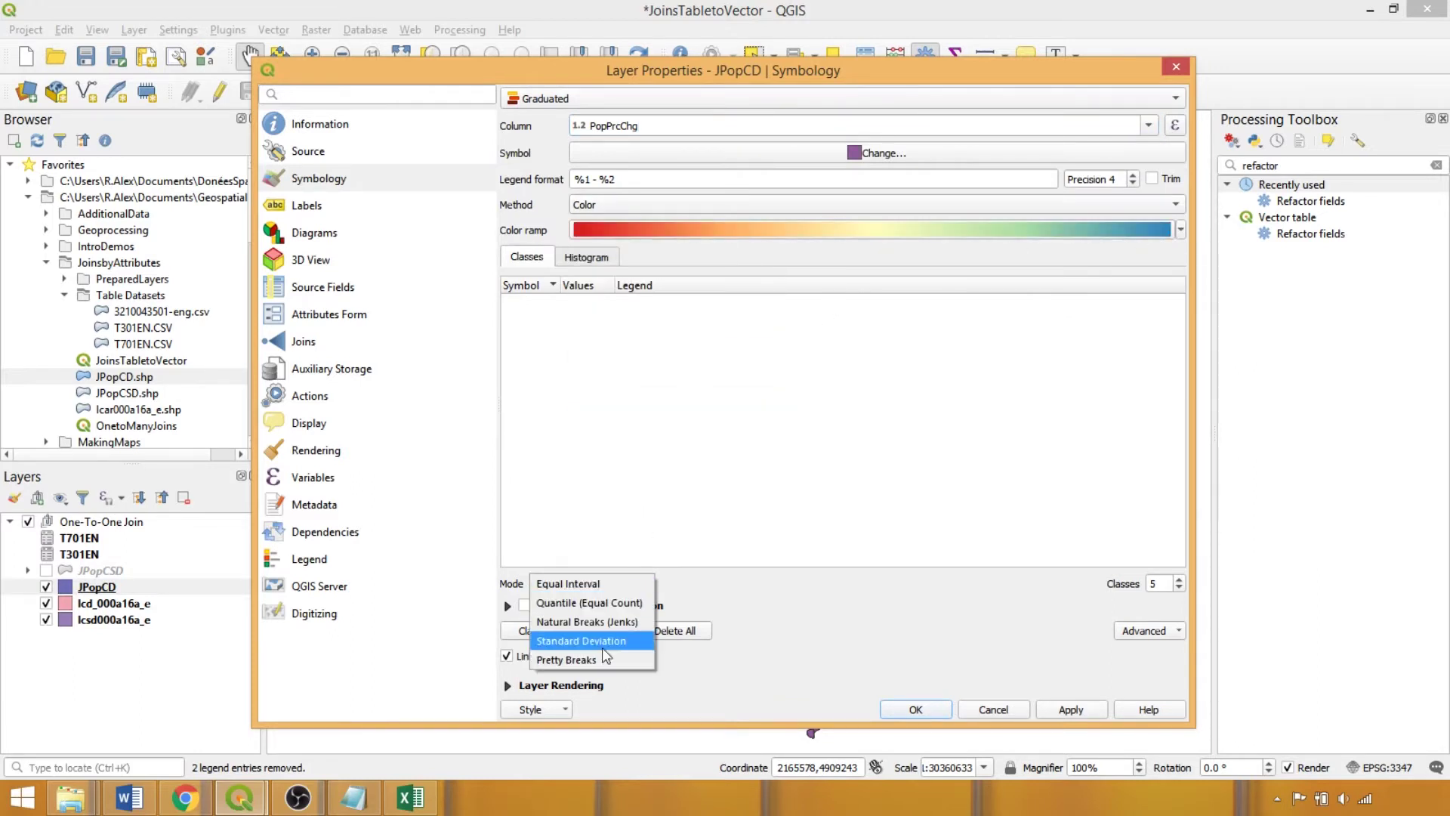
pyautogui.click(601, 654)
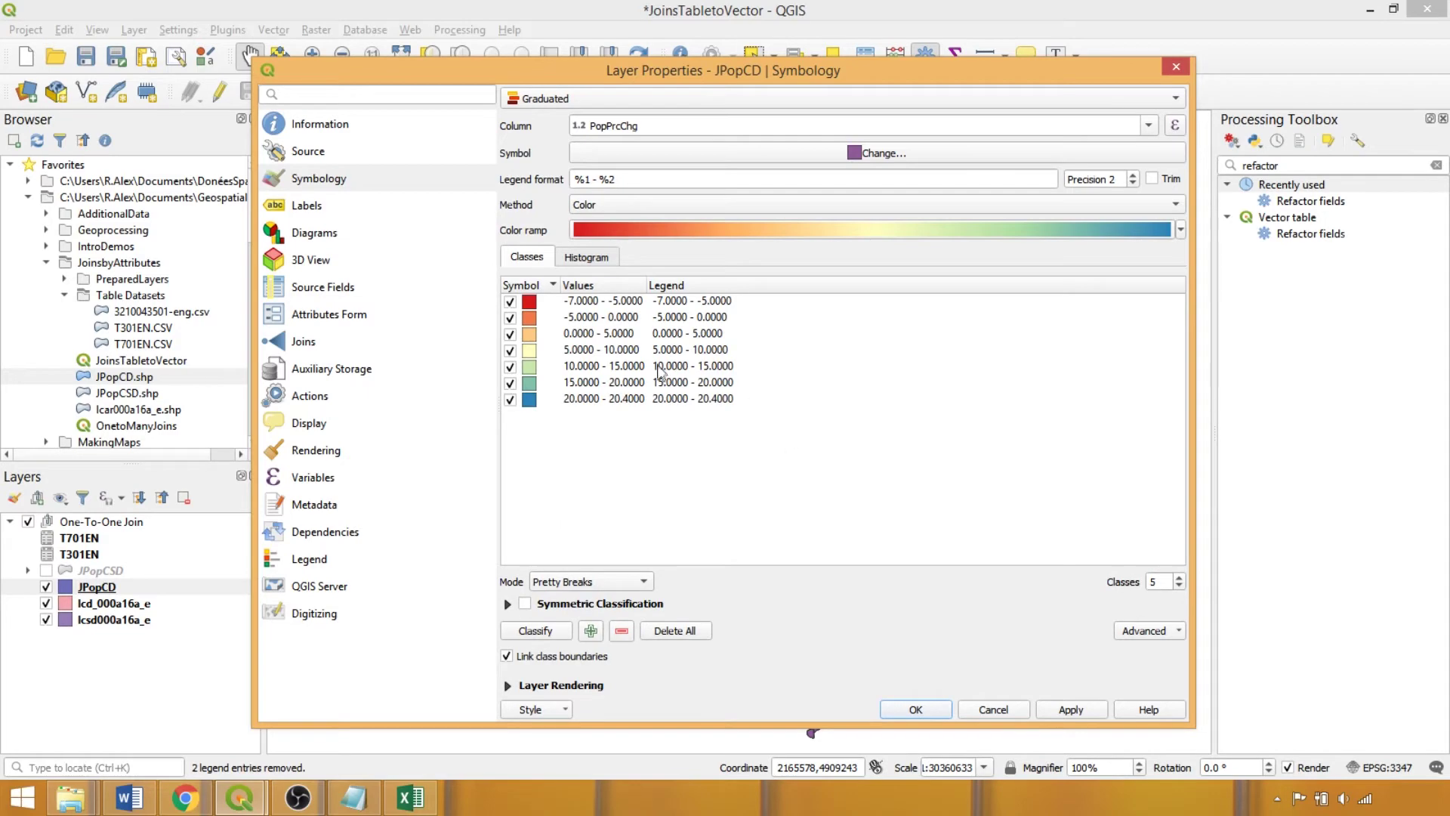
pyautogui.click(917, 710)
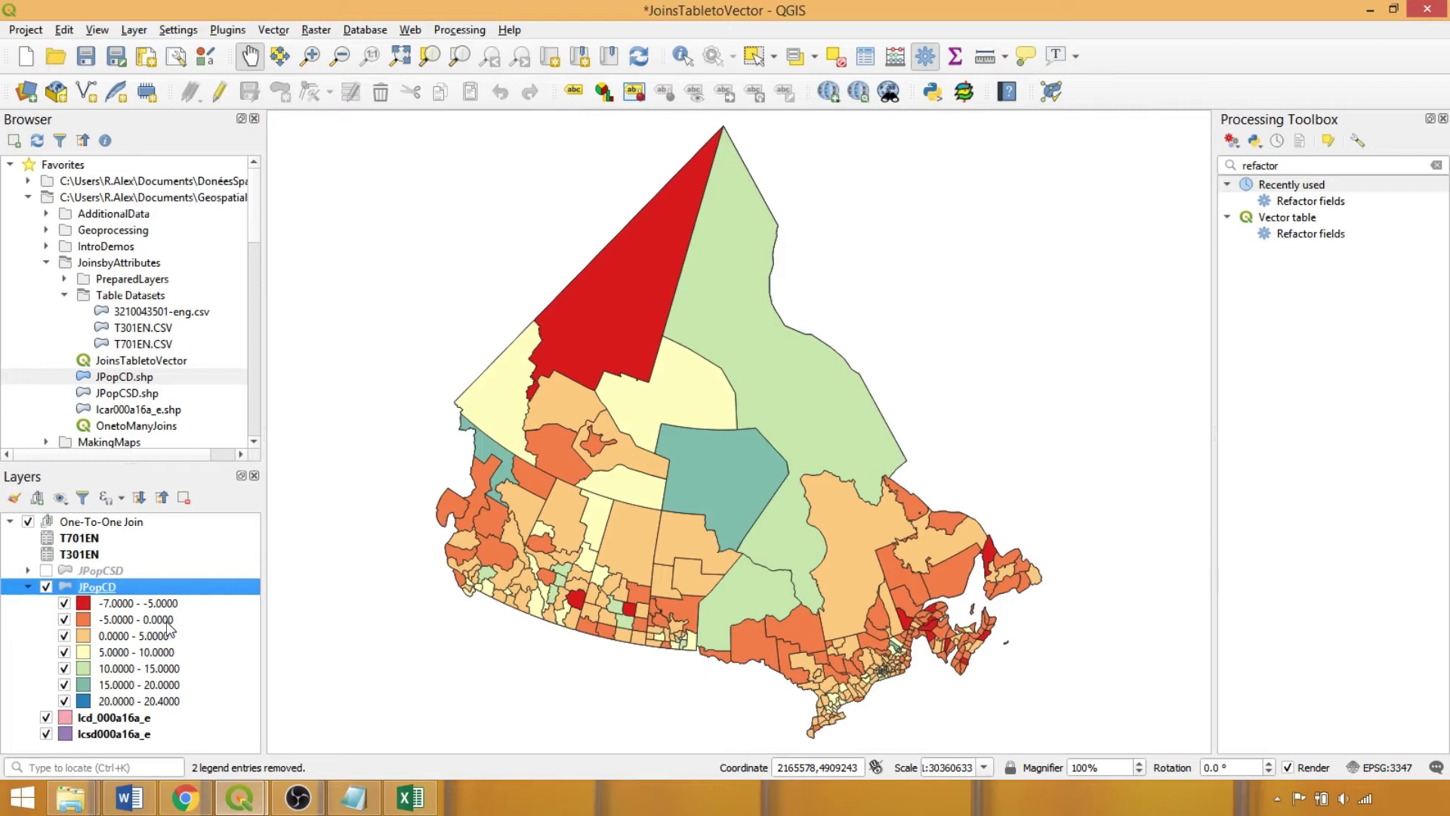
pyautogui.doubleClick(113, 734)
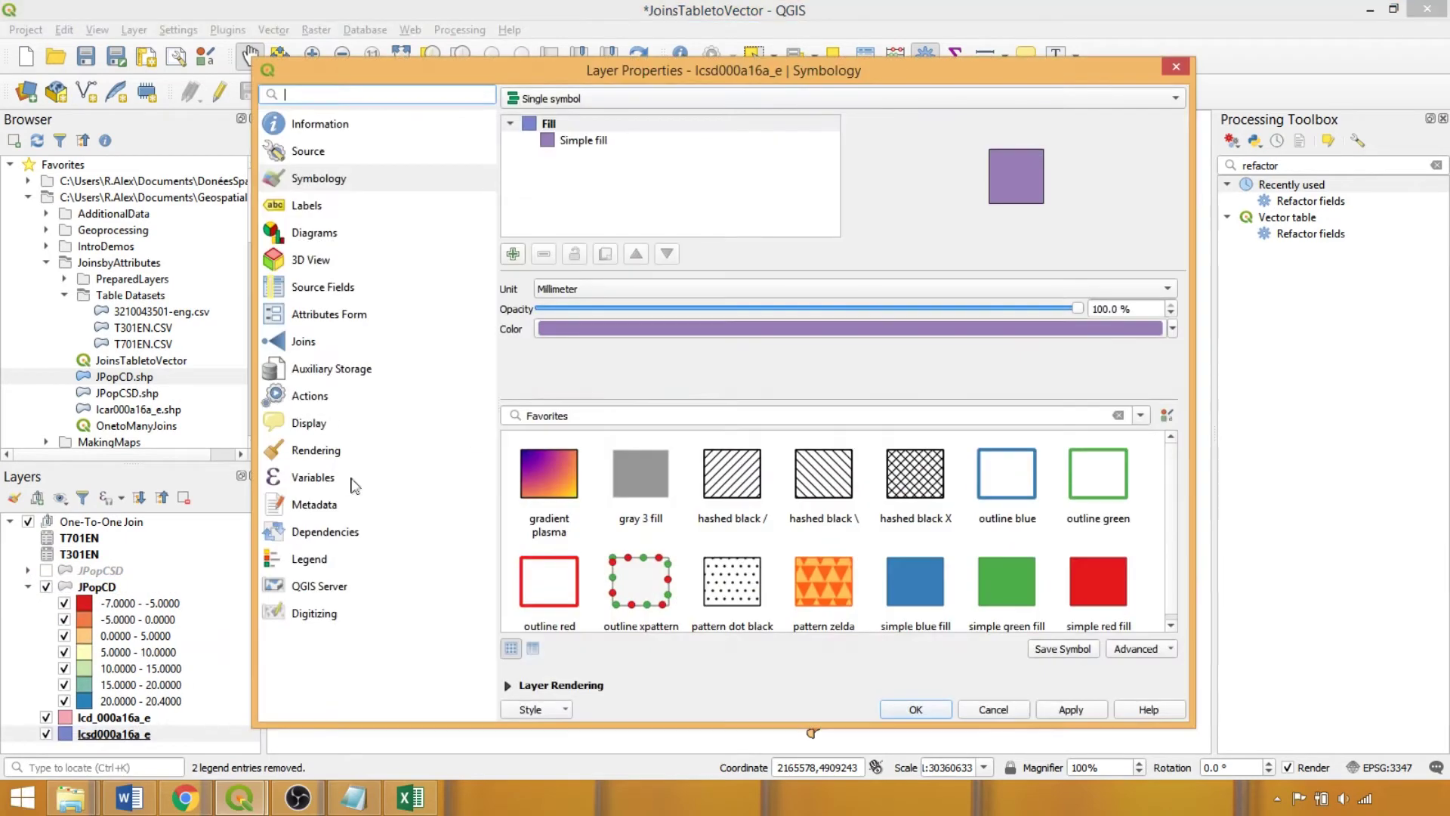
# Join T301EN to lcsd000a16a_e, matching Geographic code to CSDUID, and apply it
pyautogui.click(307, 342)
pyautogui.click(513, 684)
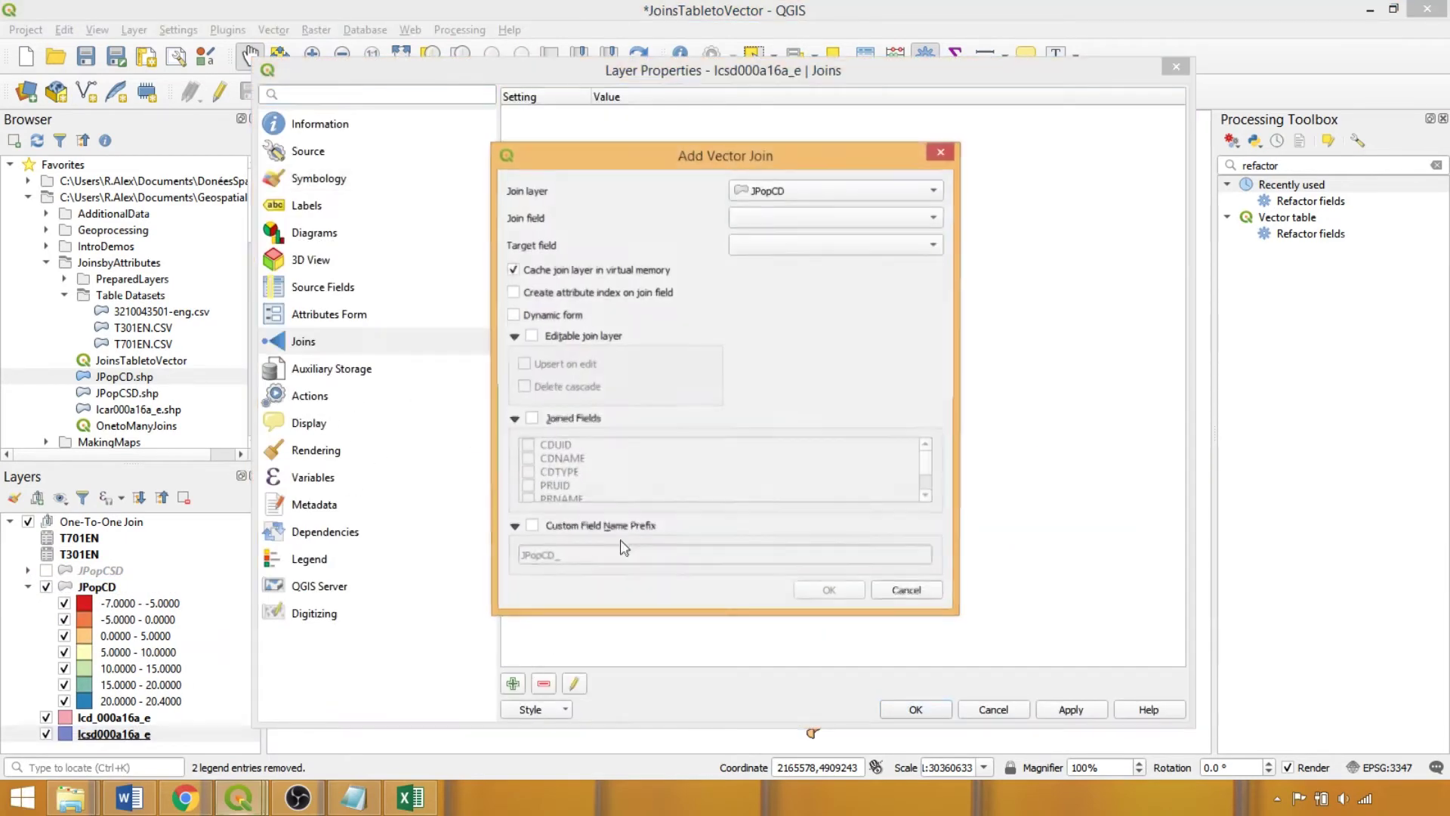
pyautogui.click(778, 191)
pyautogui.click(778, 250)
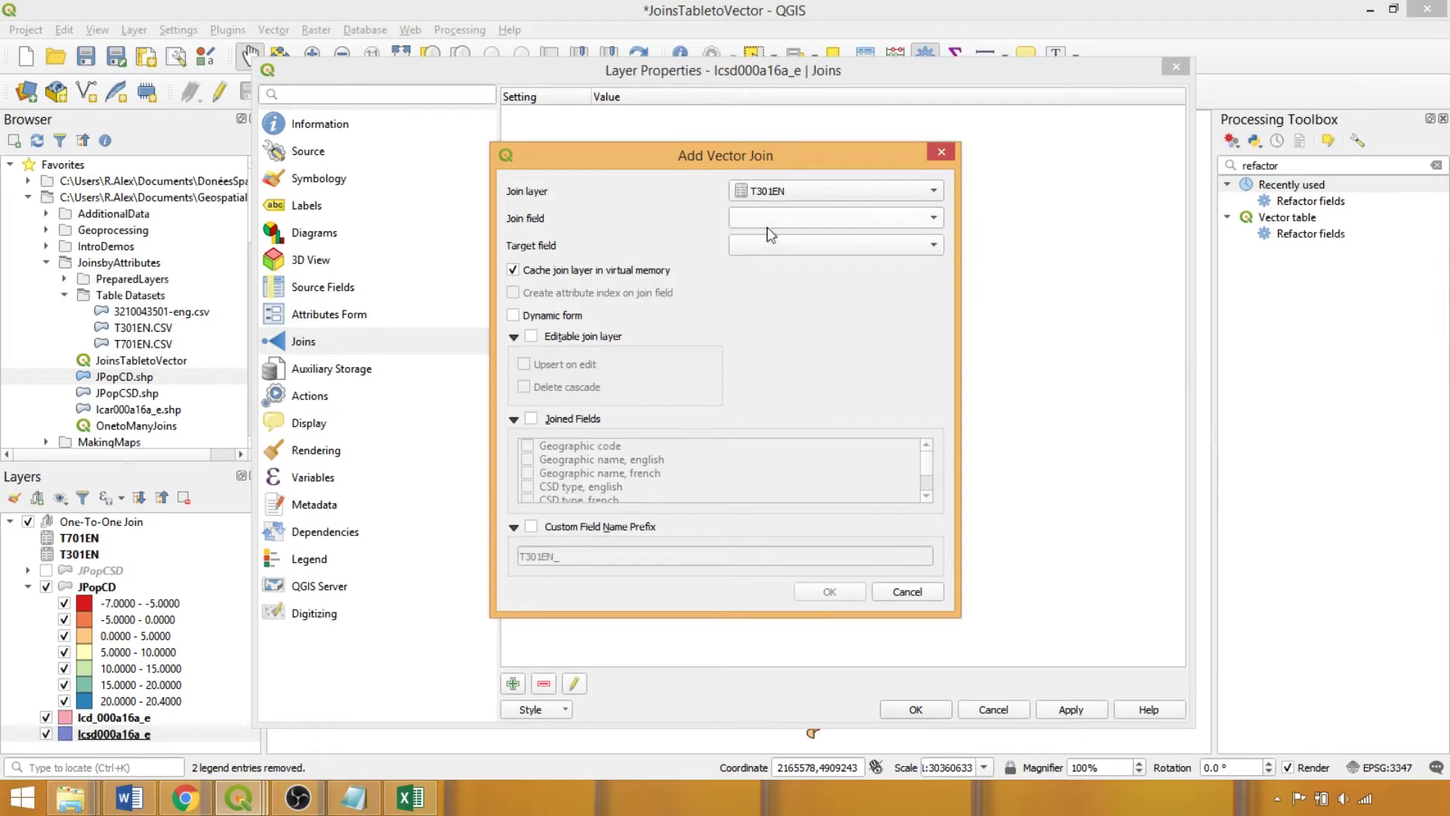
pyautogui.click(770, 218)
pyautogui.click(766, 219)
pyautogui.click(766, 243)
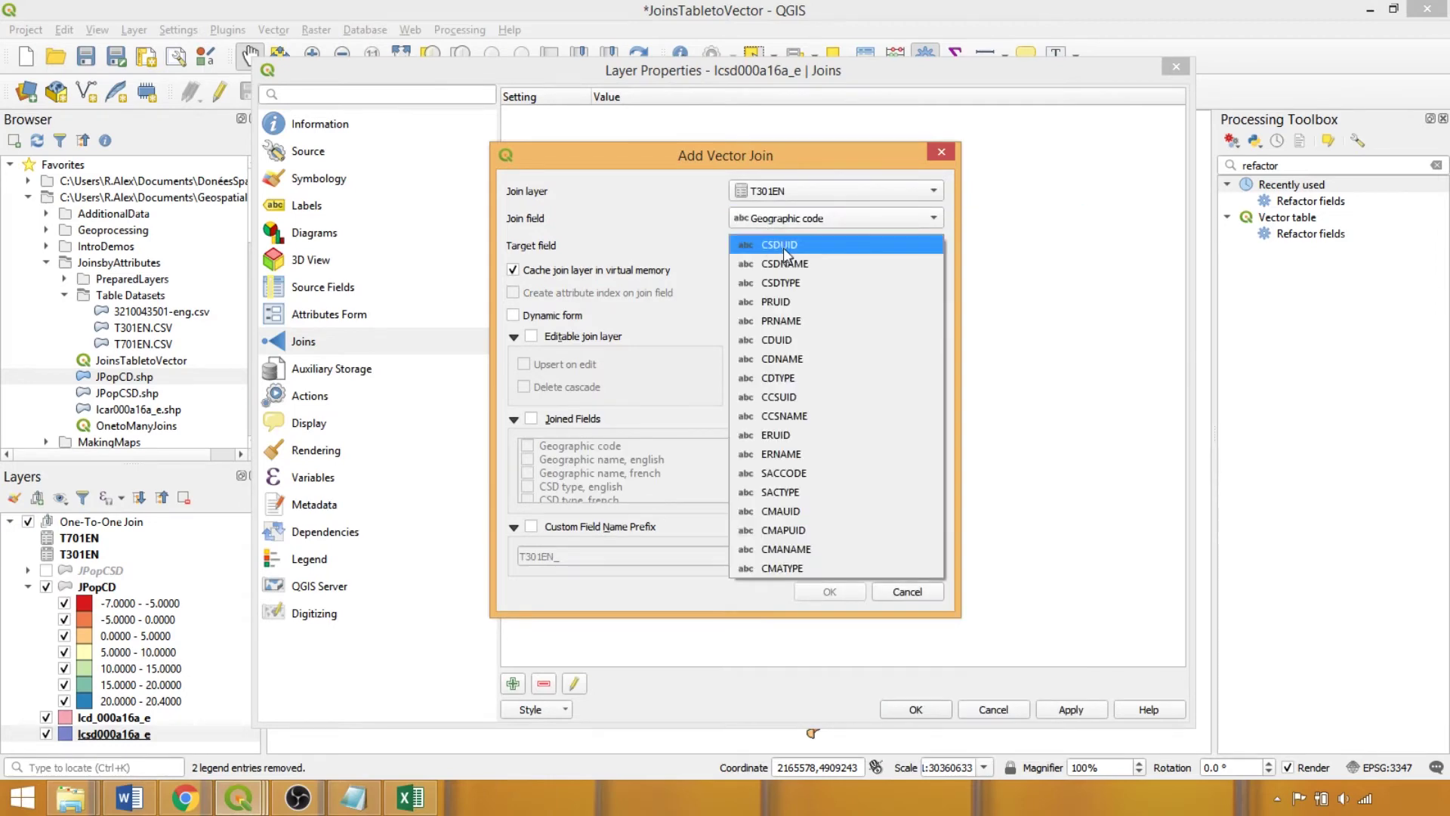
pyautogui.click(778, 245)
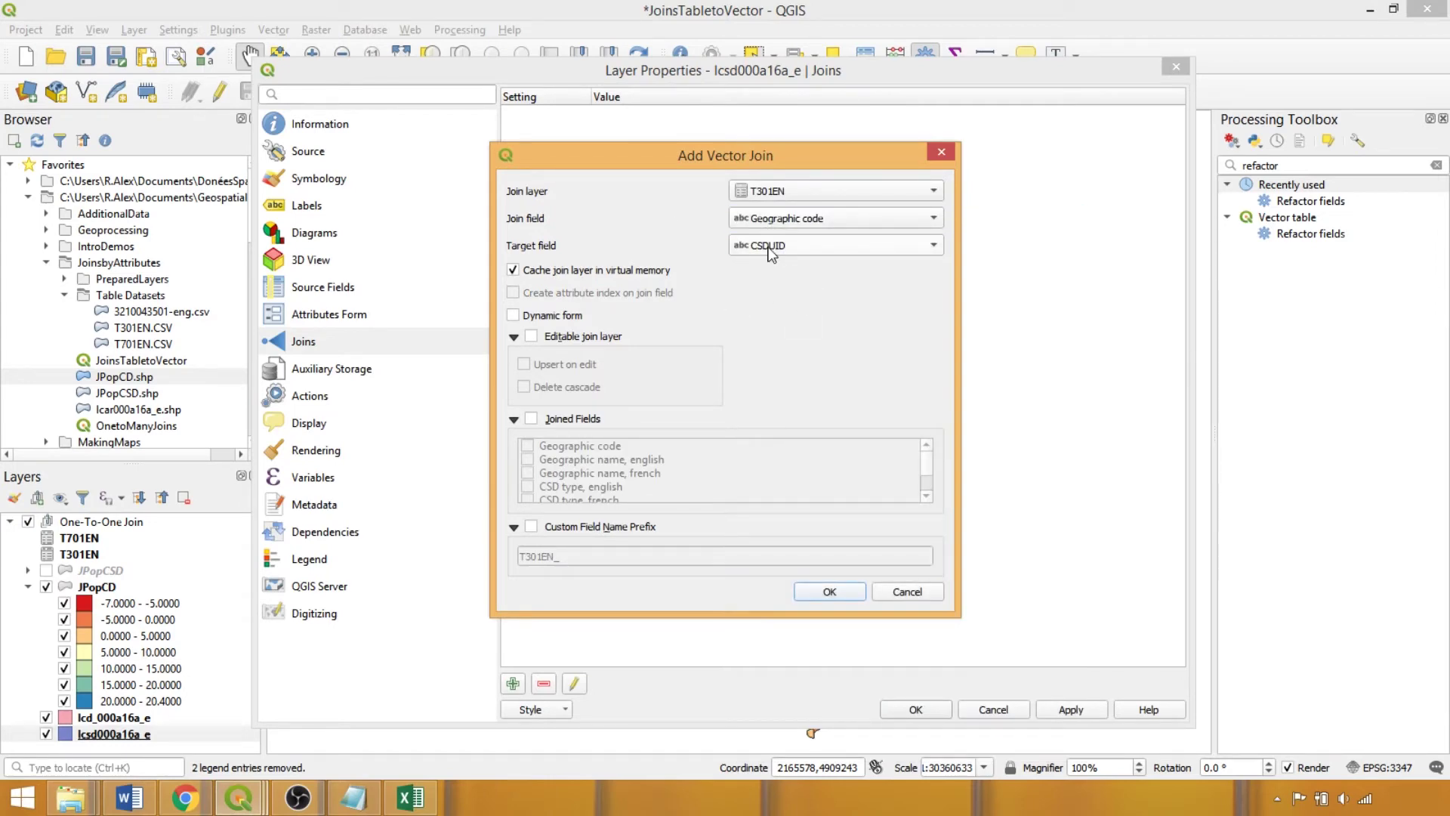
pyautogui.click(842, 592)
pyautogui.click(982, 708)
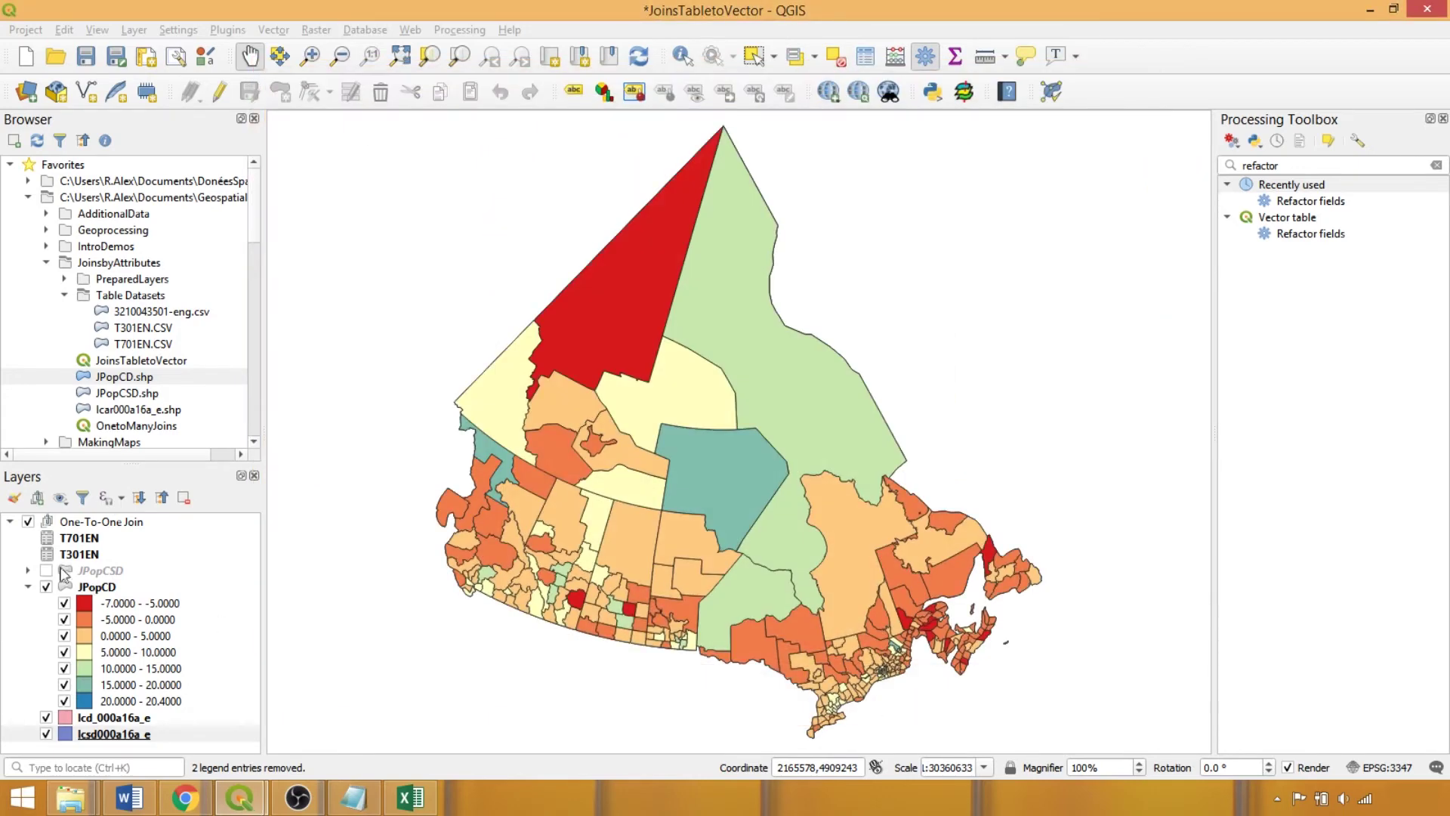
# Show the JPopCSD layer with its legend classes and compare it with the census divisions
pyautogui.click(47, 571)
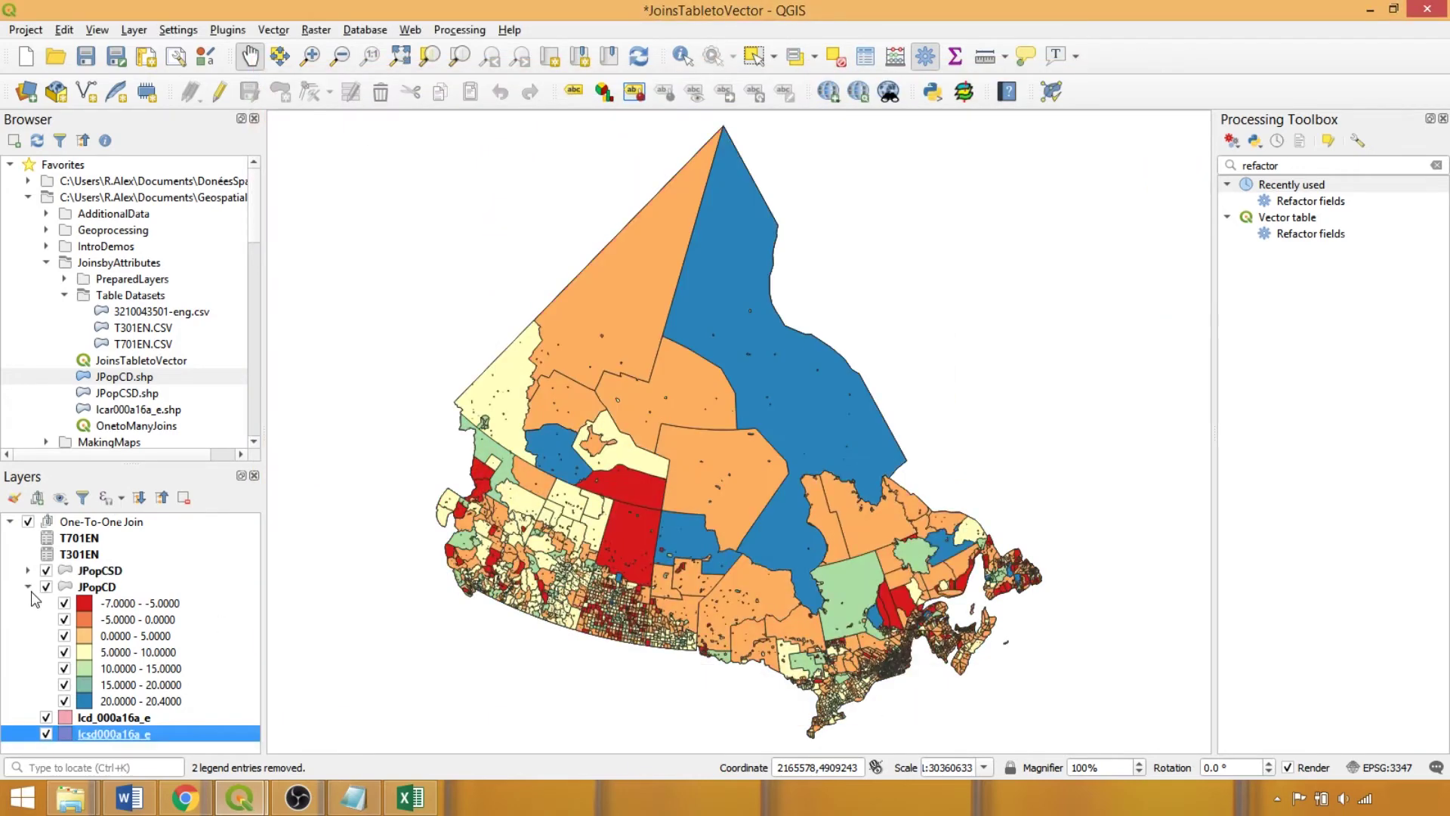
pyautogui.click(28, 586)
pyautogui.click(28, 571)
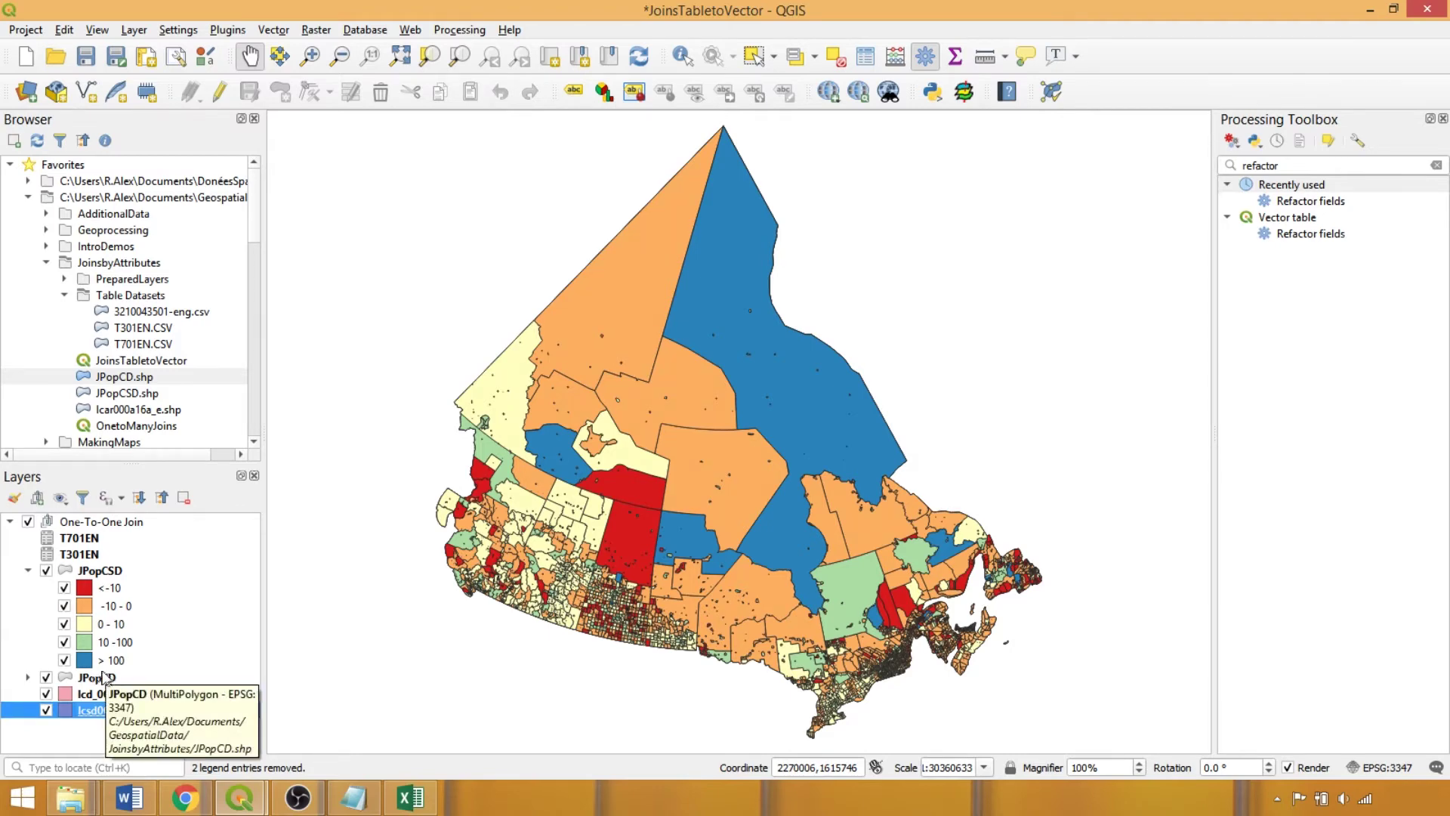
pyautogui.click(45, 571)
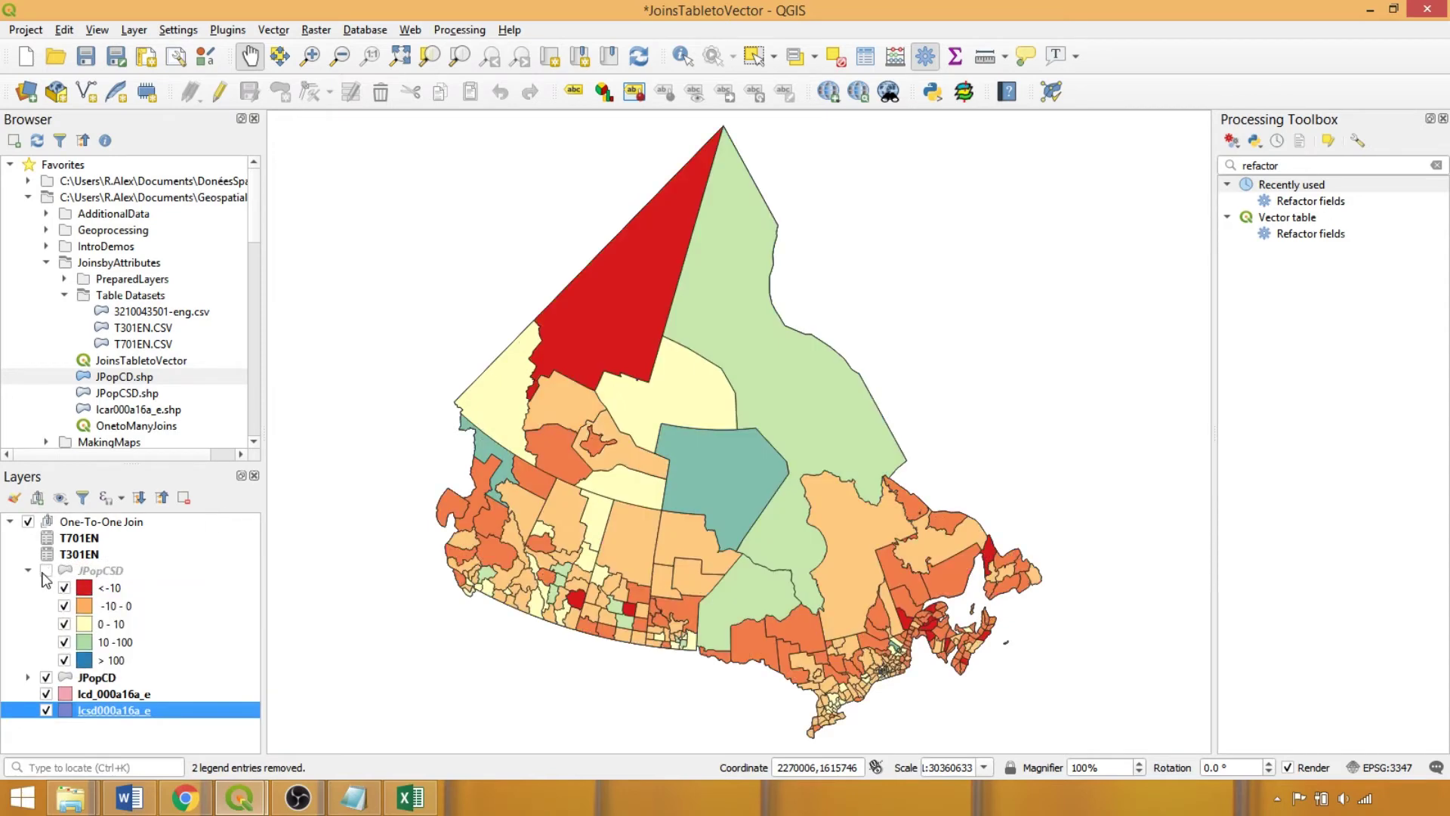
pyautogui.click(45, 572)
pyautogui.click(46, 572)
pyautogui.click(45, 572)
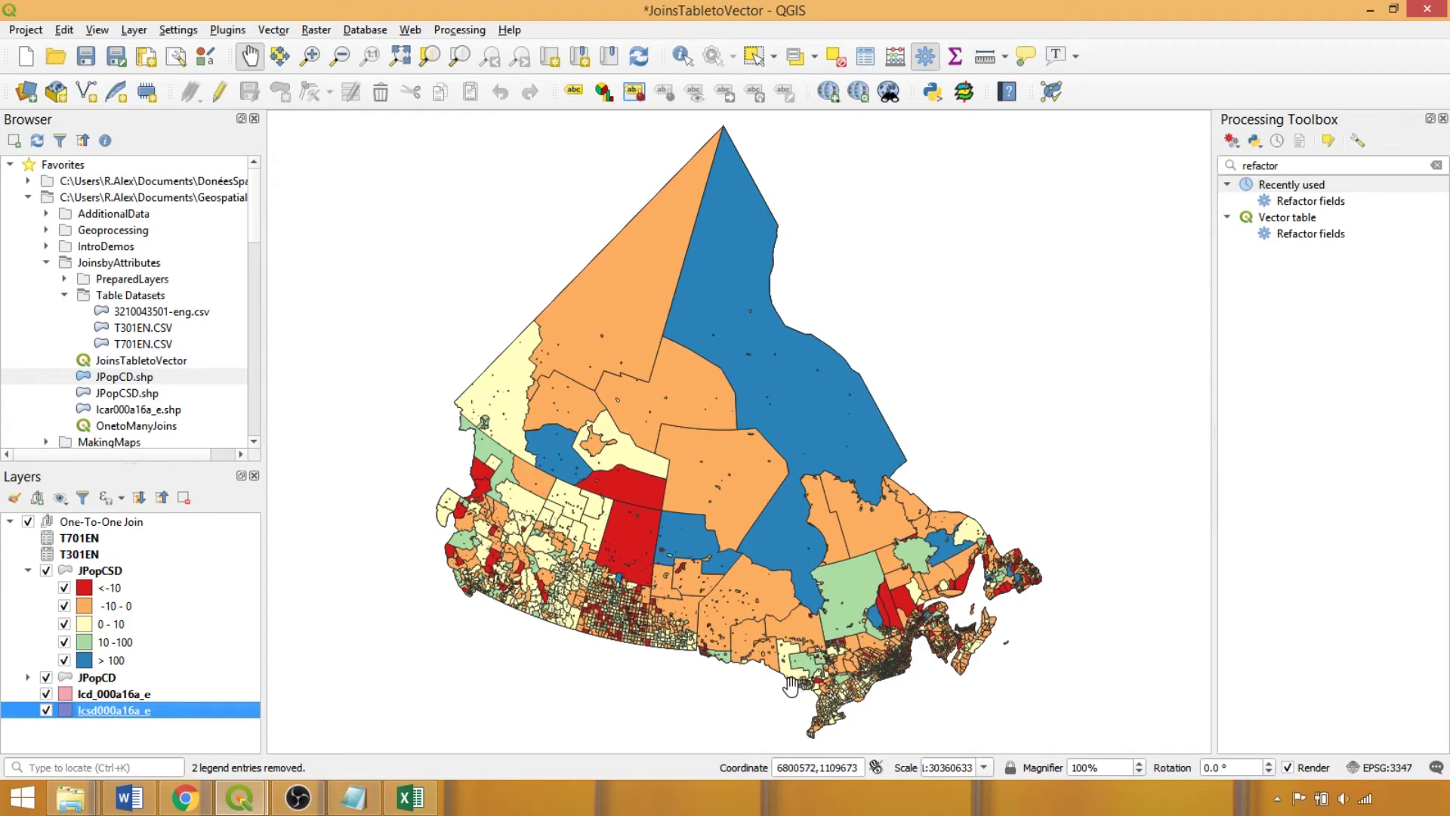
# Search 'aggregate' in the Processing Toolbox and open the Aggregate algorithm
pyautogui.doubleClick(1278, 168)
pyautogui.write('aggregate')
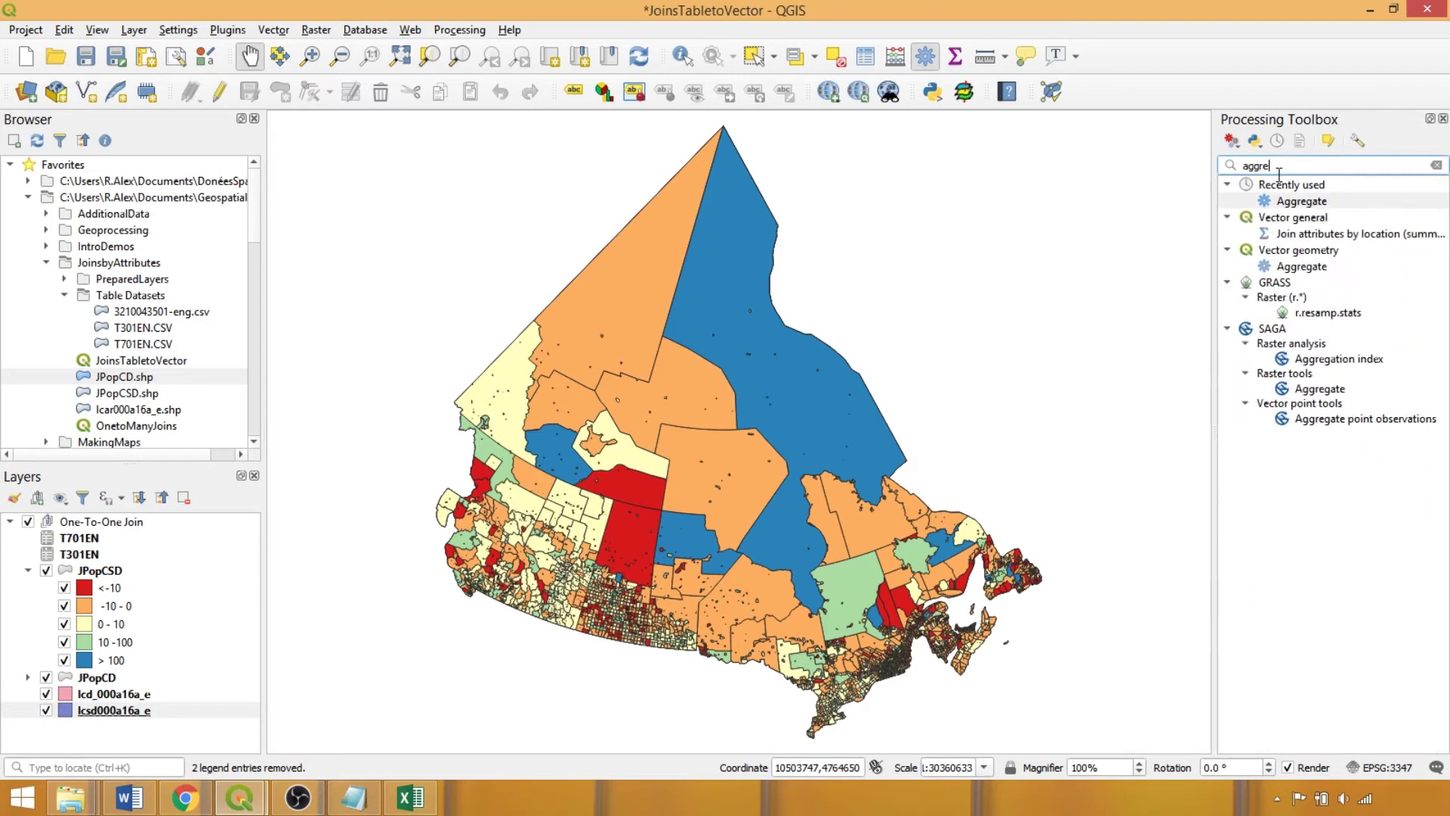
pyautogui.doubleClick(1301, 266)
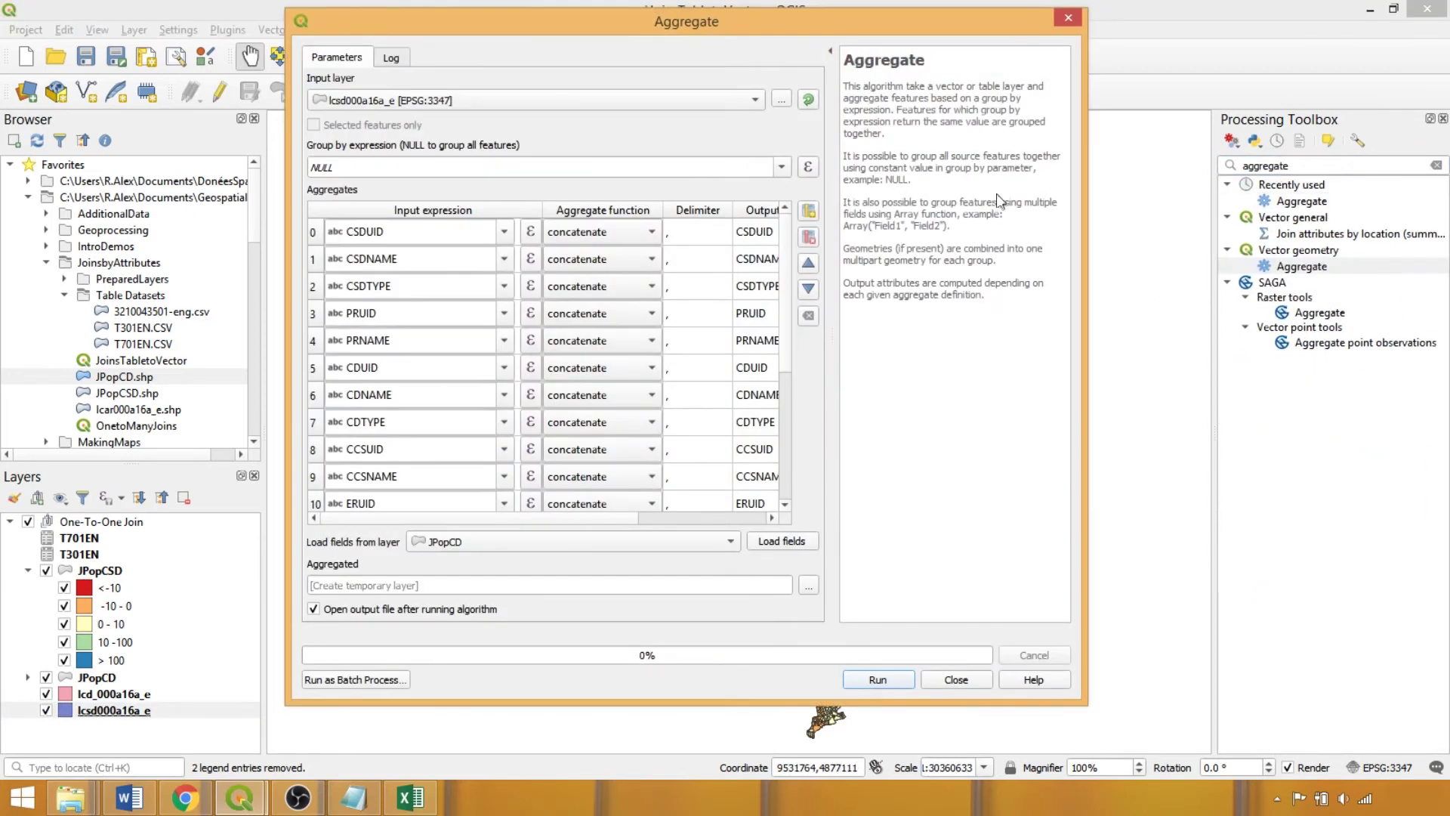
pyautogui.click(830, 51)
# Aggregate JPopCD grouped by PRUID, dropping the CDUID, CDNAME and CDTYPE fields
pyautogui.click(997, 52)
pyautogui.click(914, 96)
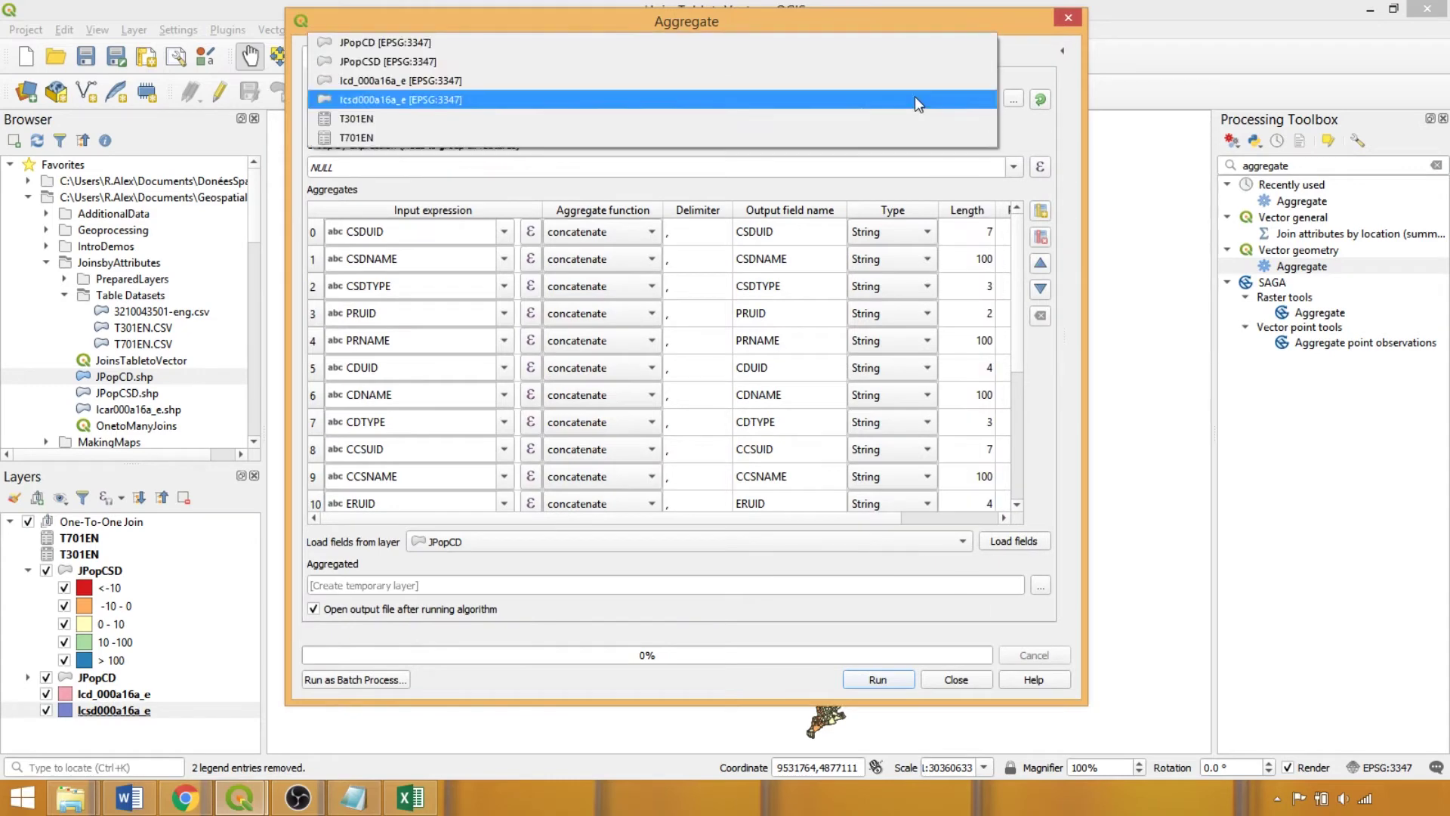
pyautogui.click(653, 45)
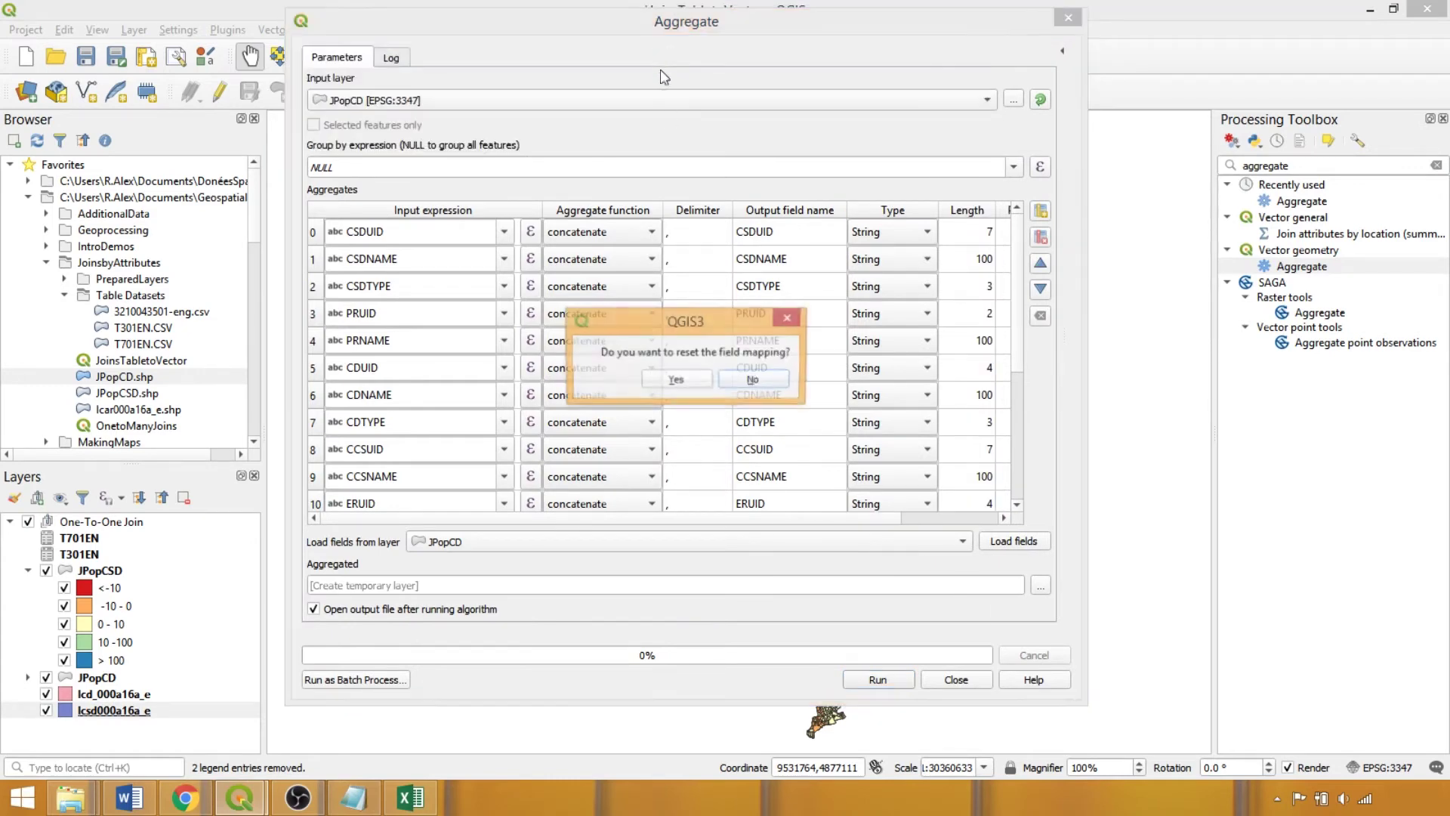
pyautogui.click(687, 383)
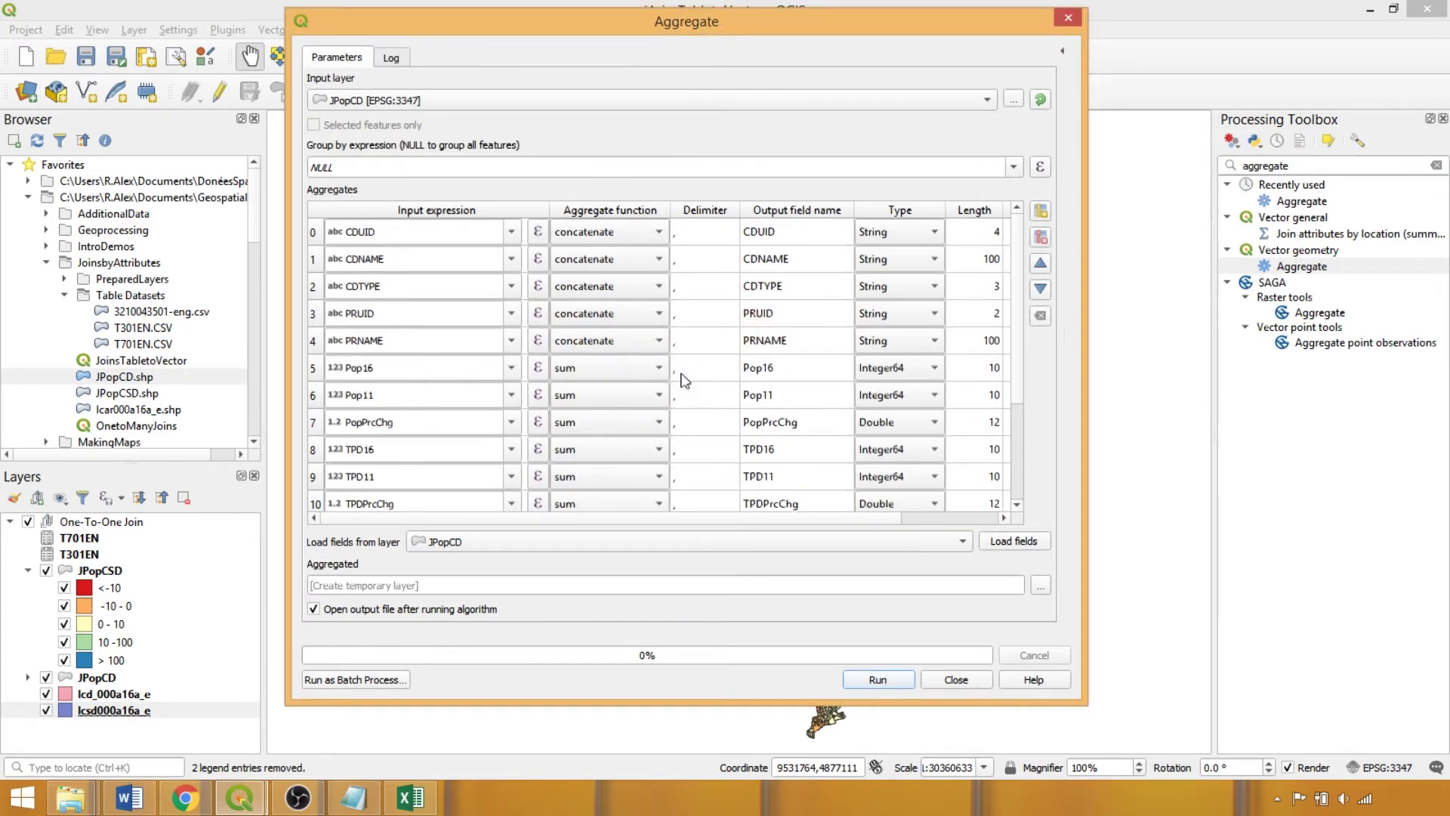
pyautogui.click(1013, 167)
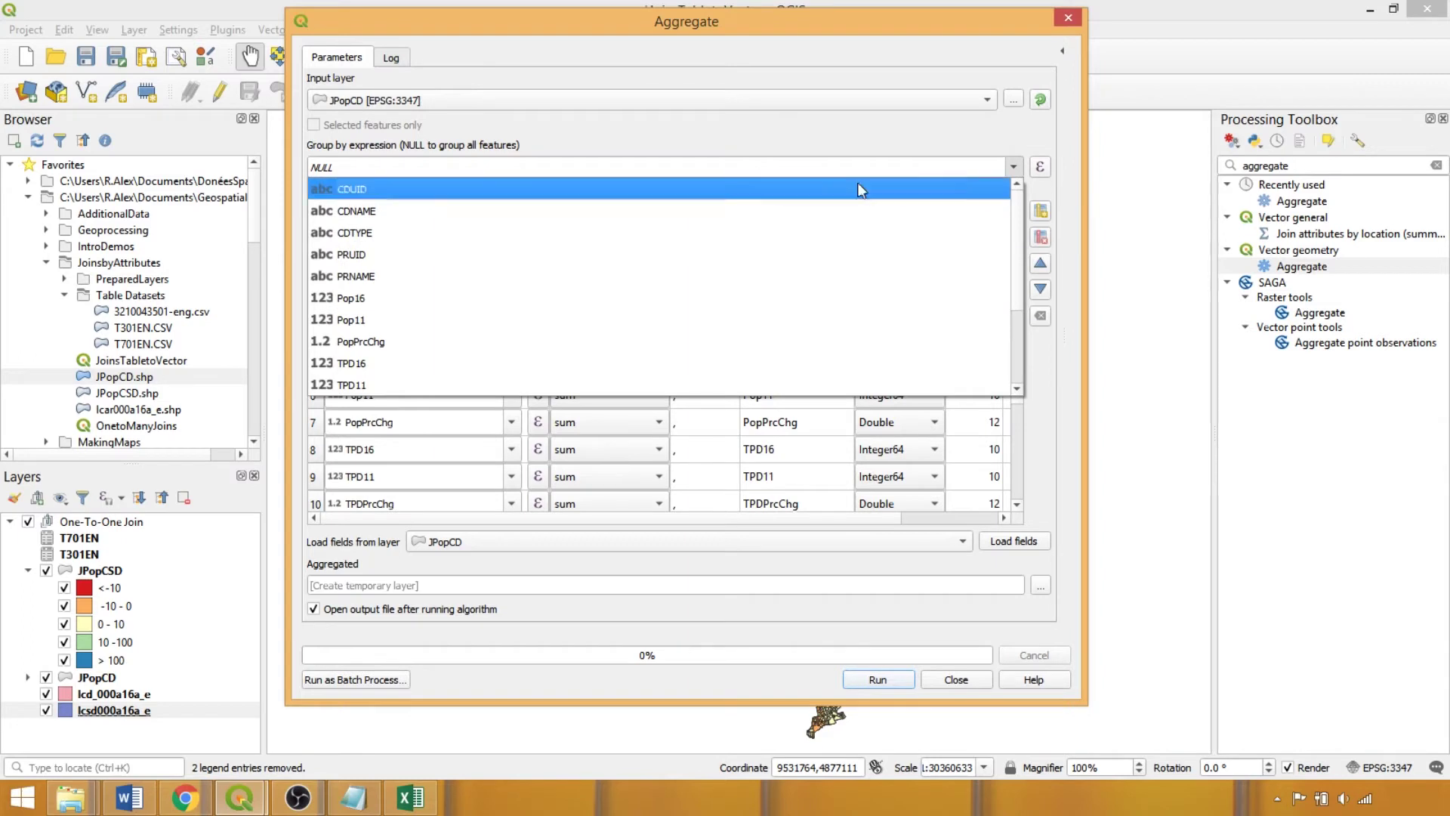
pyautogui.click(823, 254)
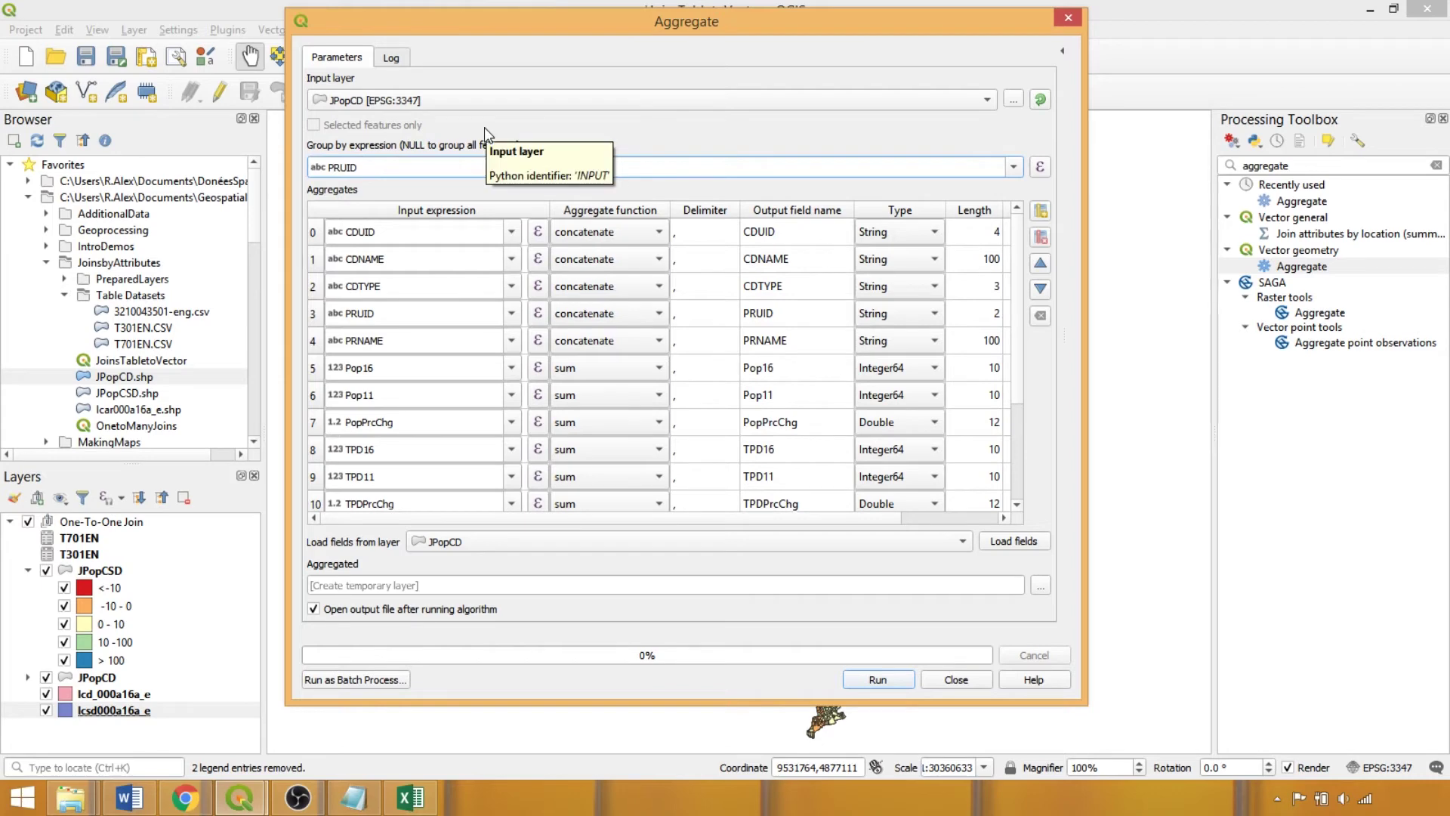
pyautogui.click(314, 234)
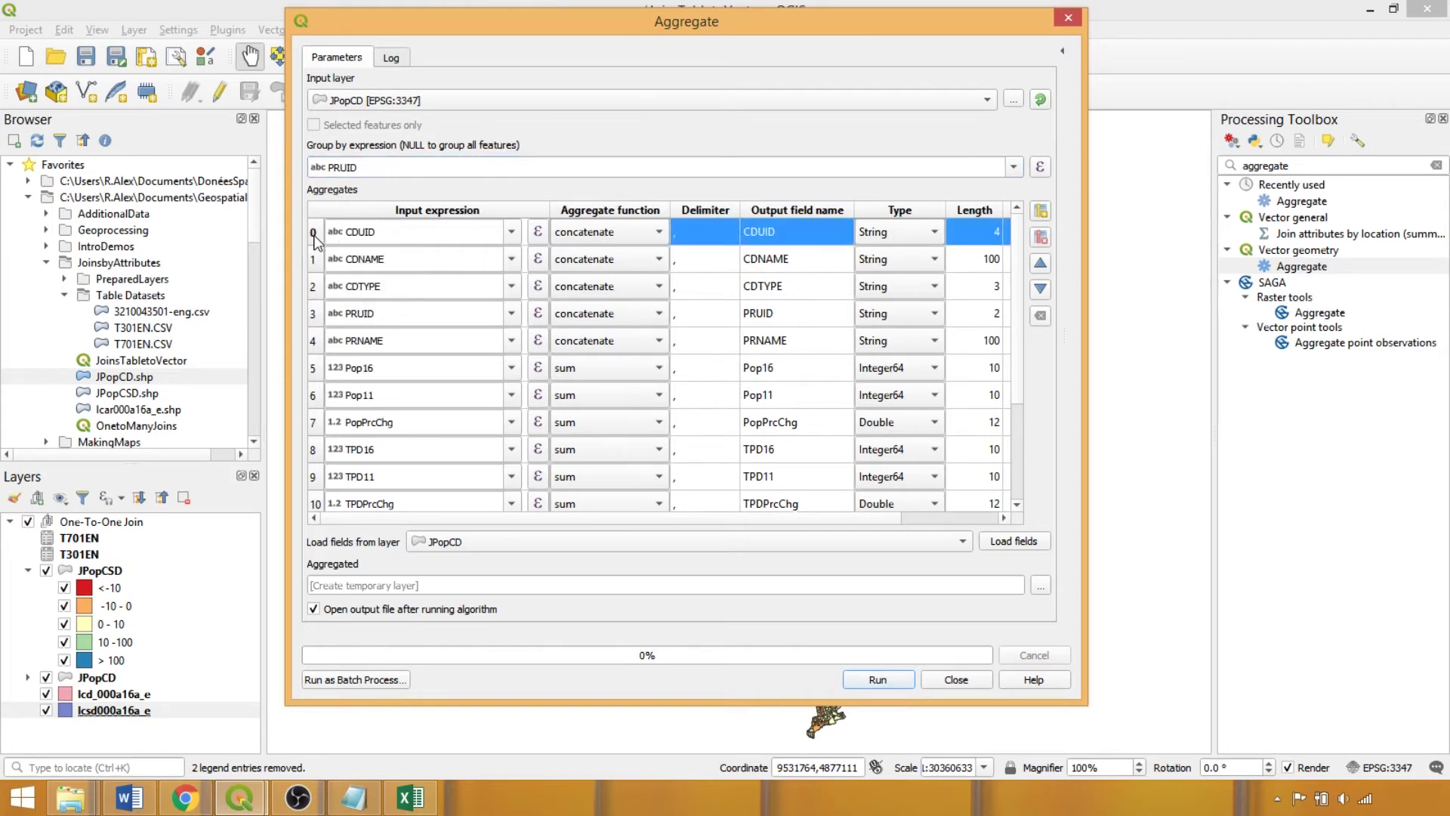
pyautogui.click(1041, 237)
pyautogui.click(1041, 237)
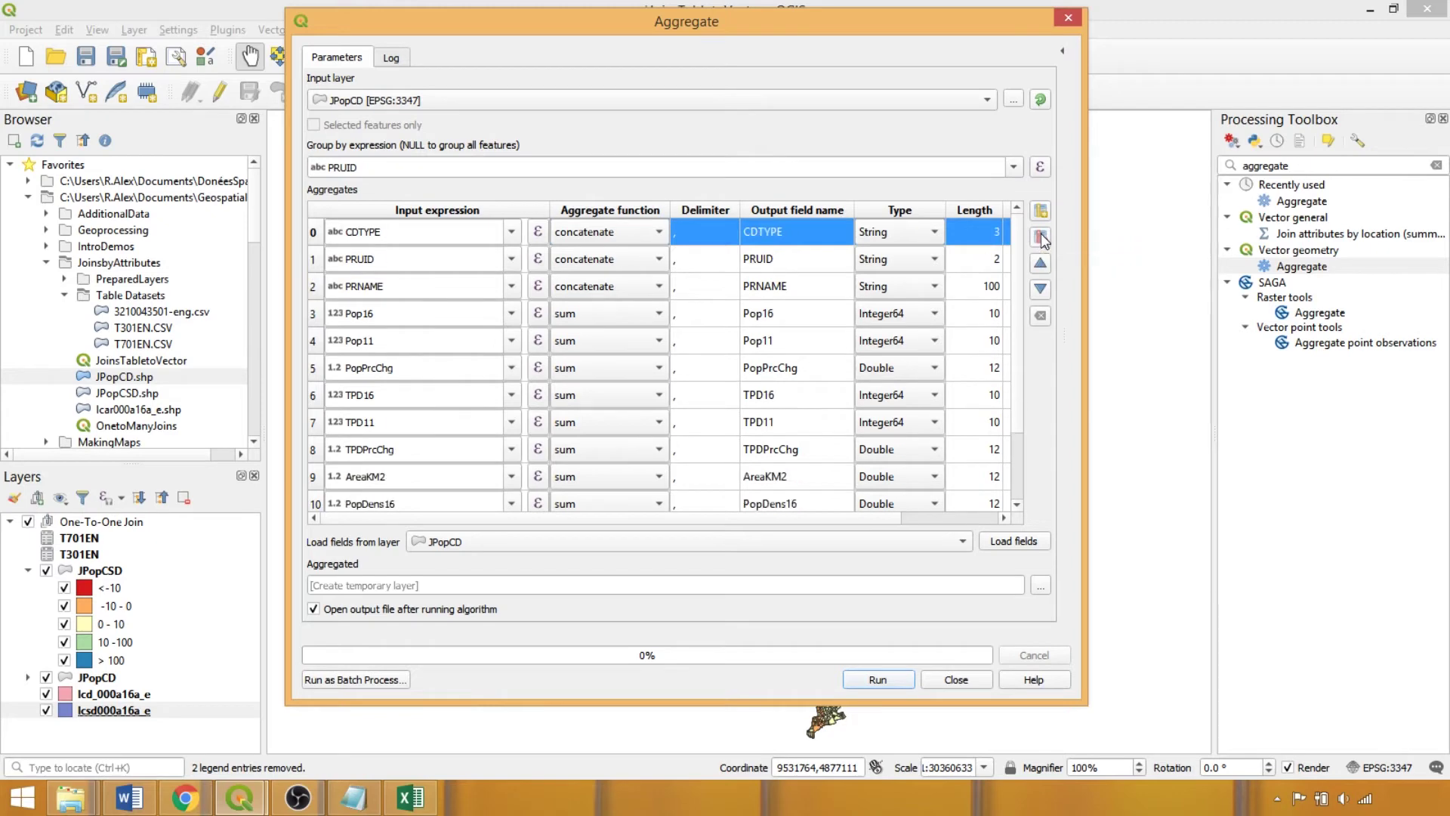
pyautogui.click(1041, 237)
# Use first_value for PRUID and PRNAME, and mean for PopPrcChg, TPDPrcChg and PopDens16
pyautogui.click(644, 236)
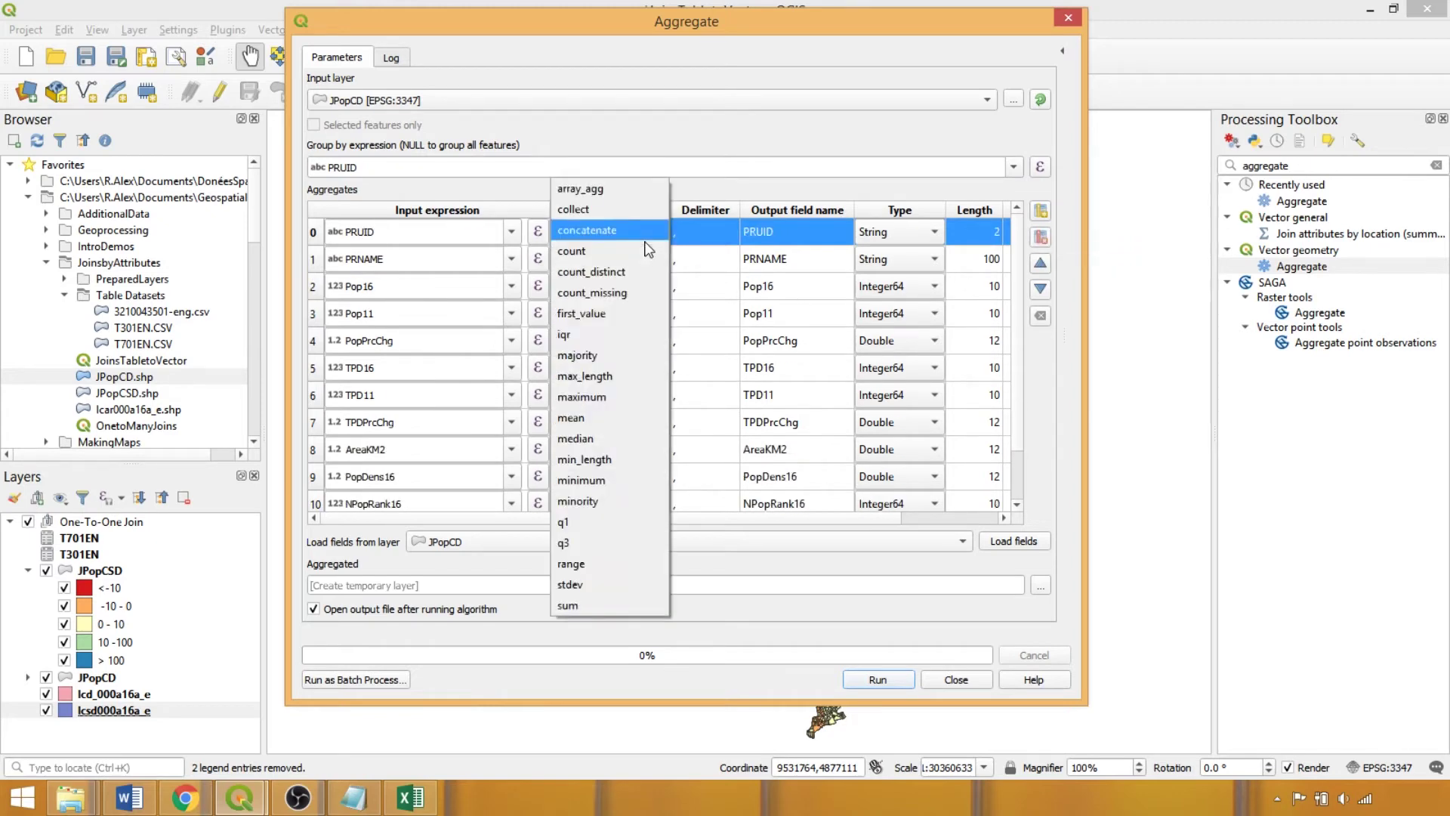
pyautogui.click(624, 324)
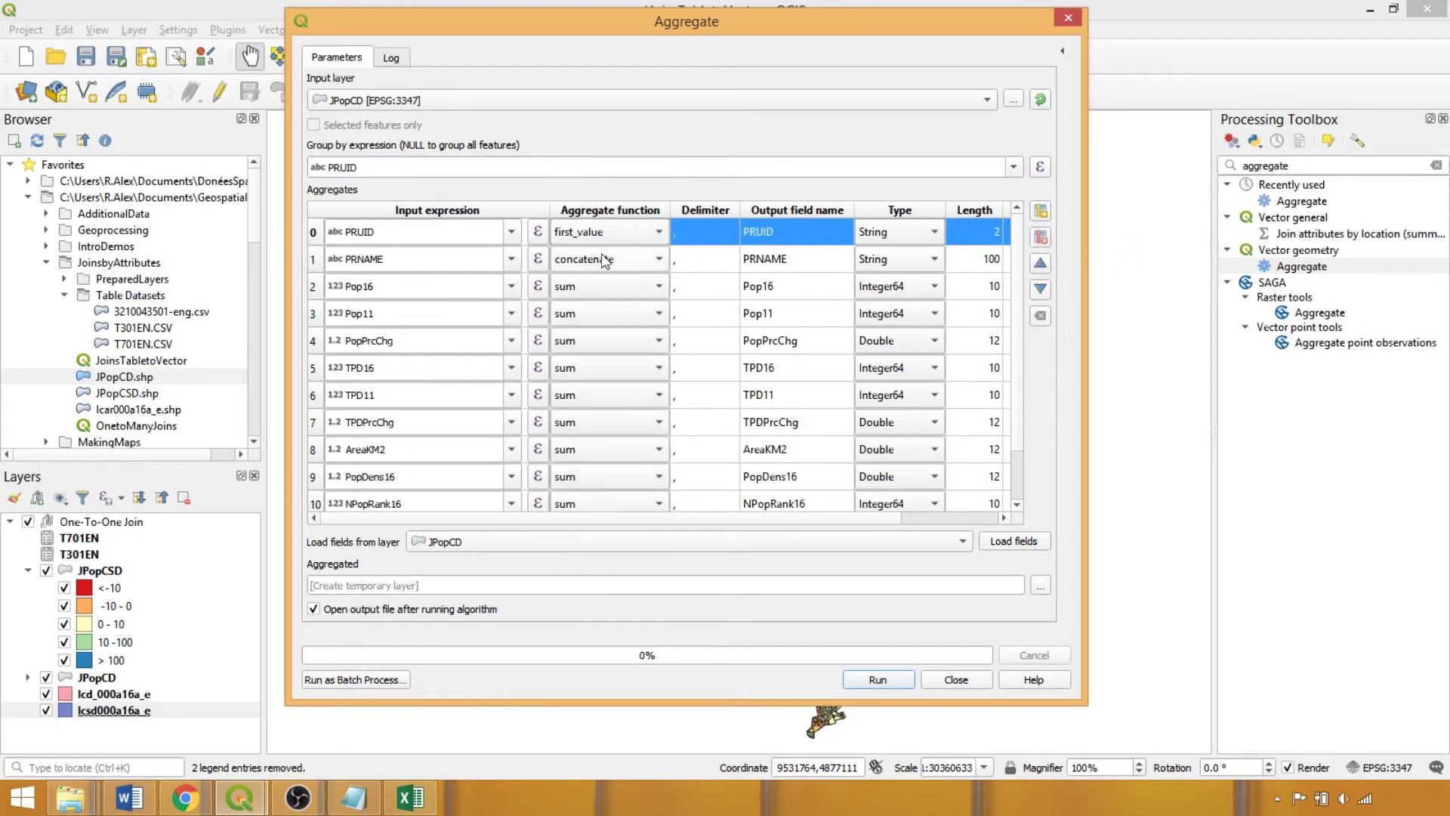
pyautogui.click(609, 260)
pyautogui.click(604, 344)
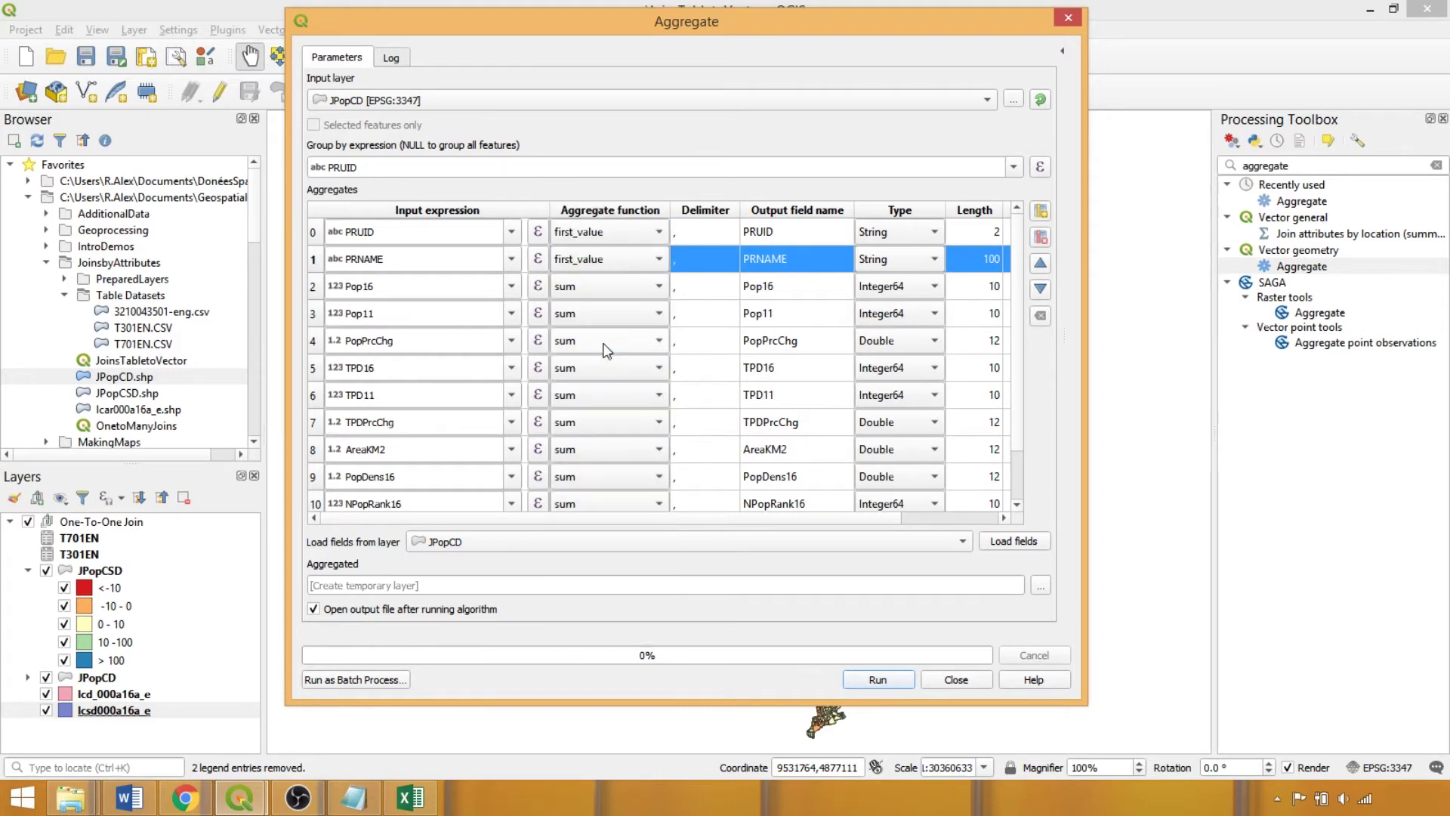
pyautogui.click(608, 355)
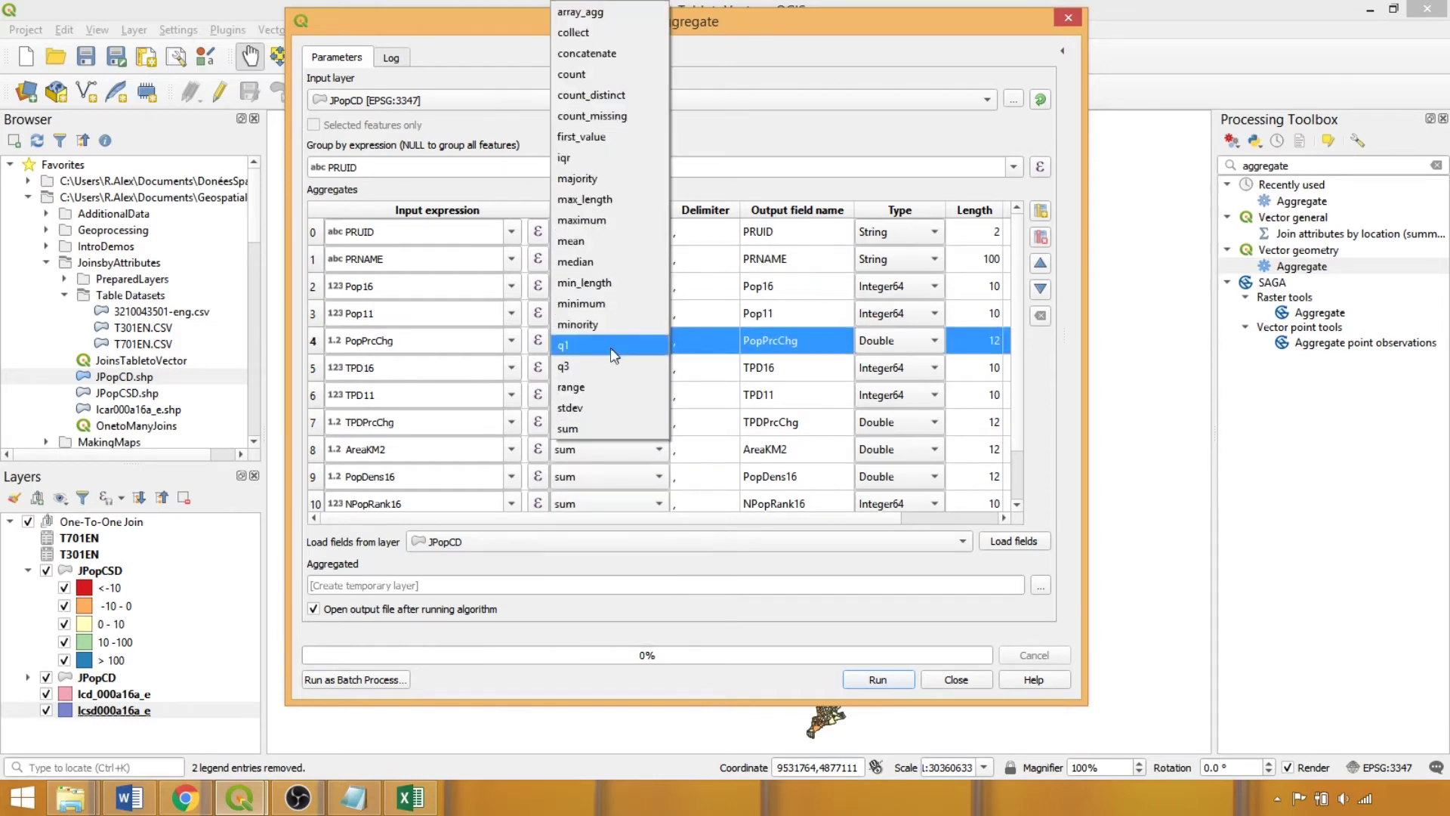
pyautogui.click(594, 248)
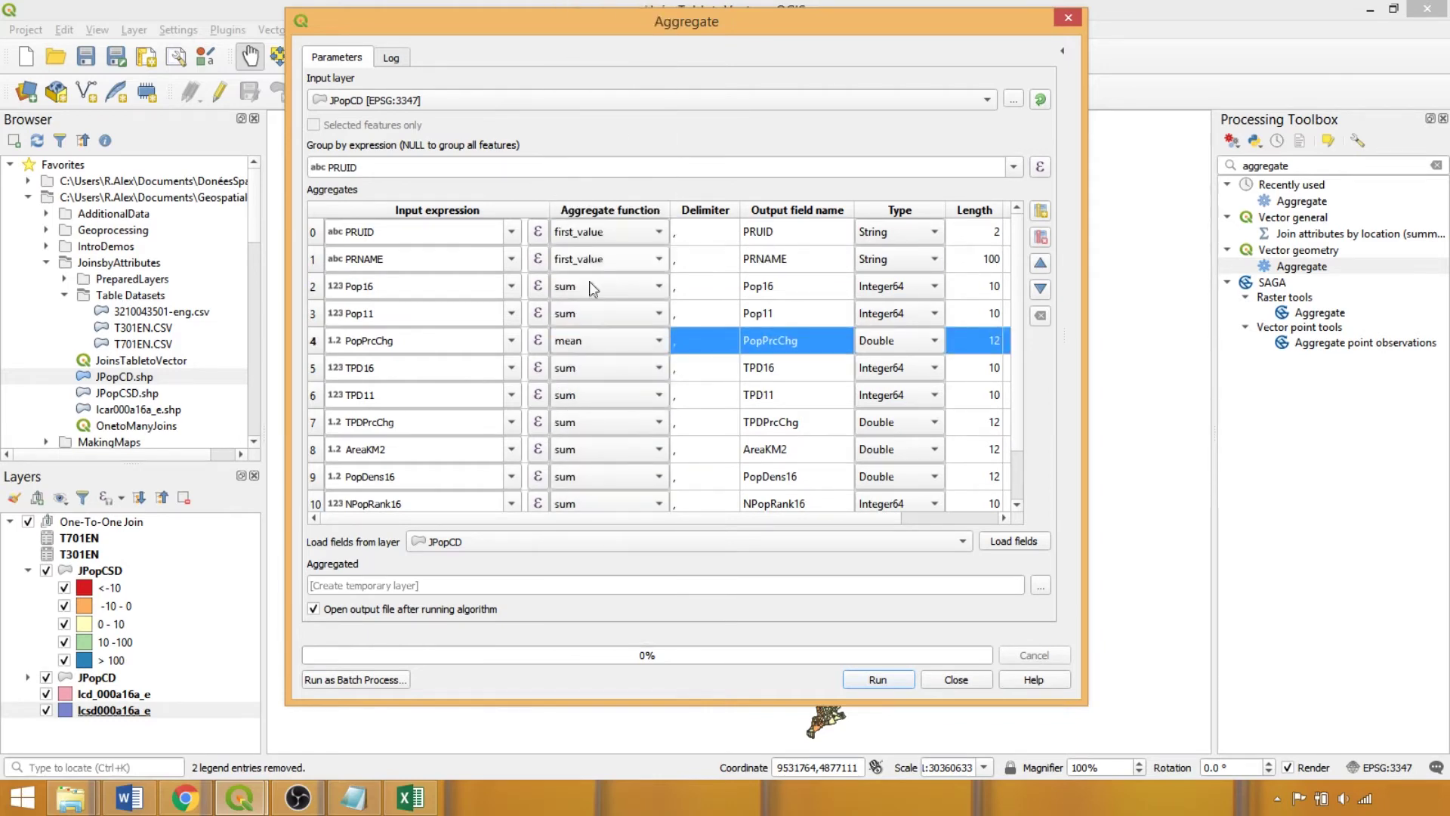
pyautogui.click(612, 421)
pyautogui.click(619, 248)
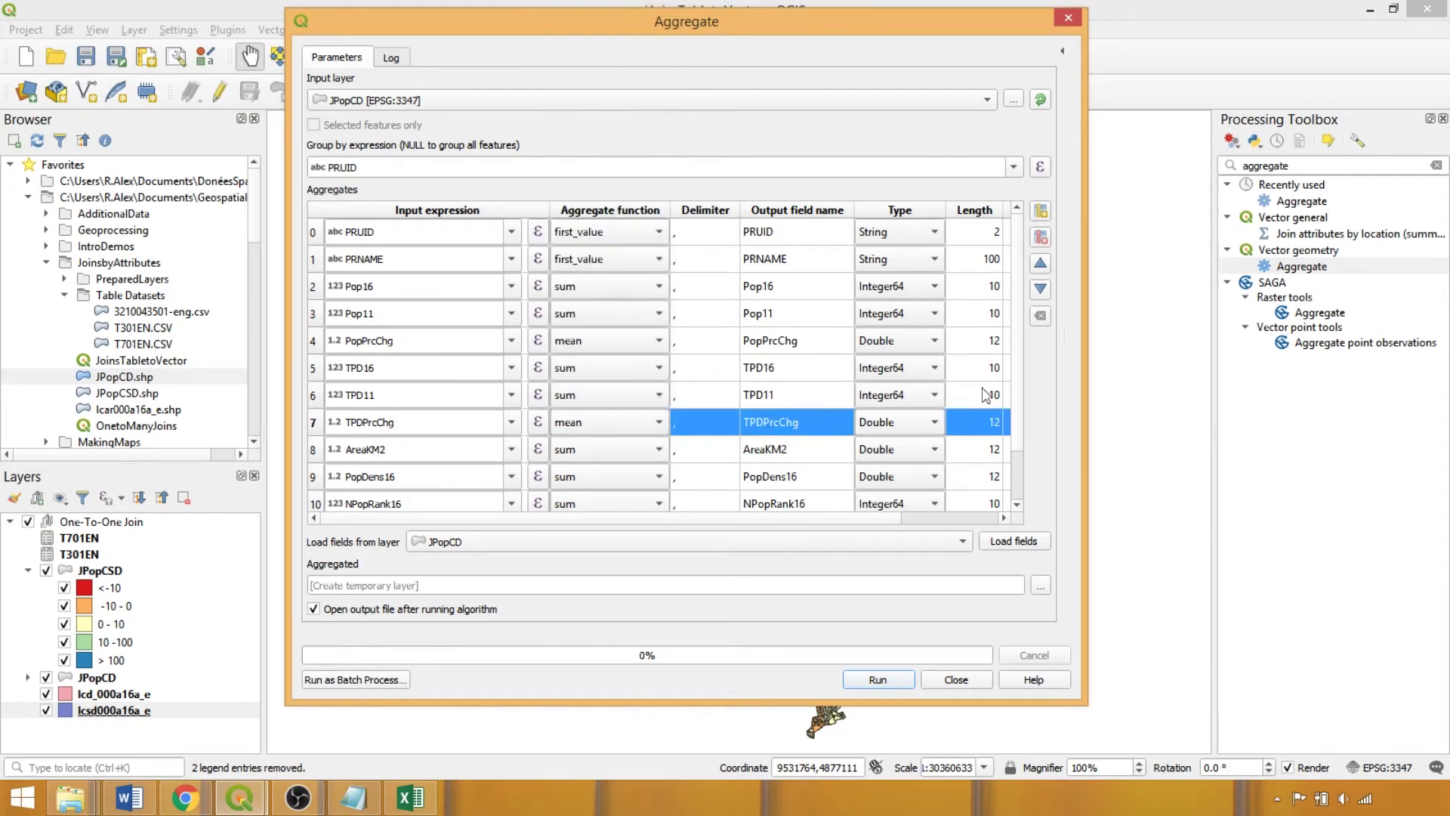
pyautogui.scroll(-1, 1018, 484)
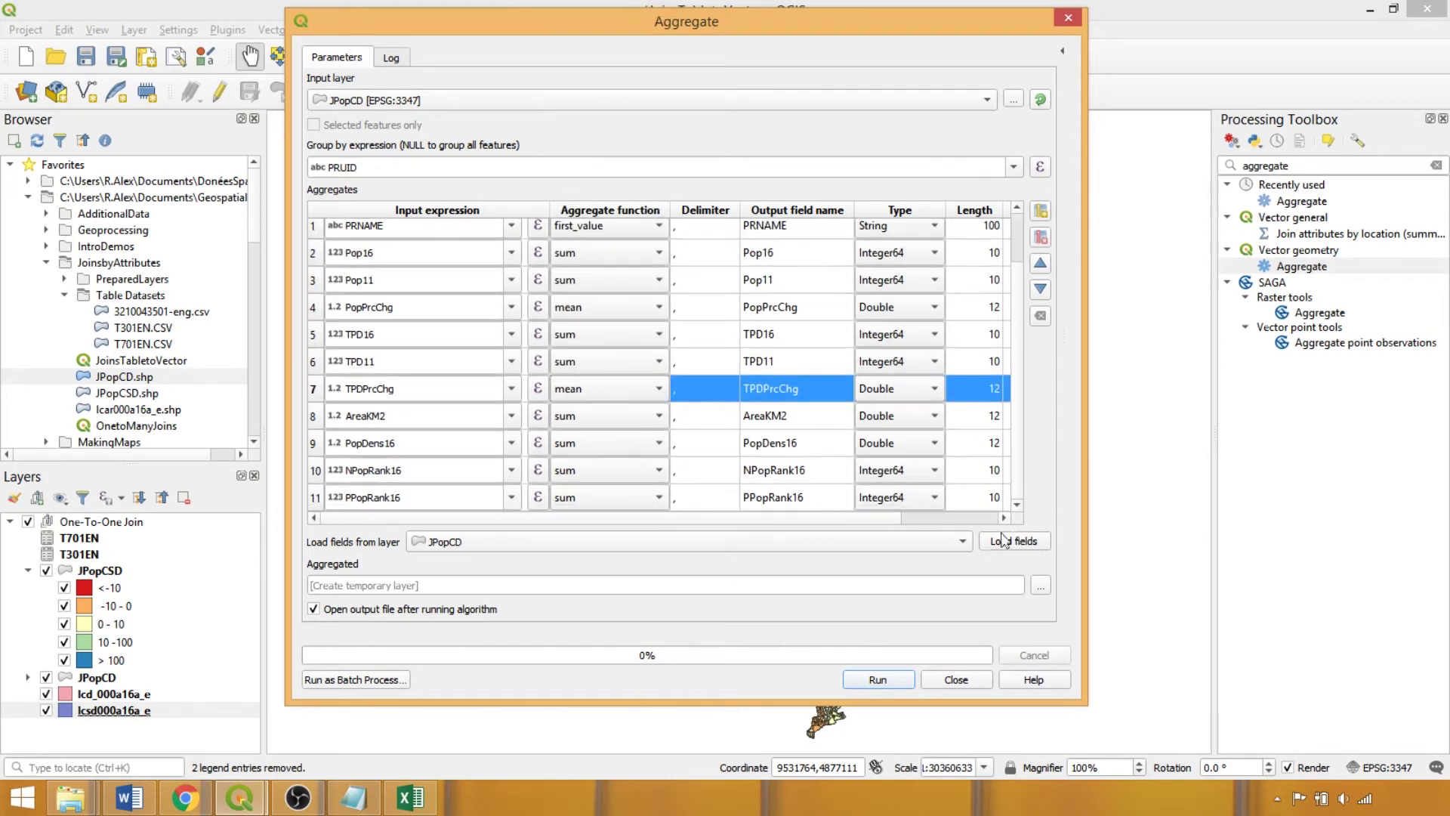
pyautogui.click(615, 456)
pyautogui.click(608, 250)
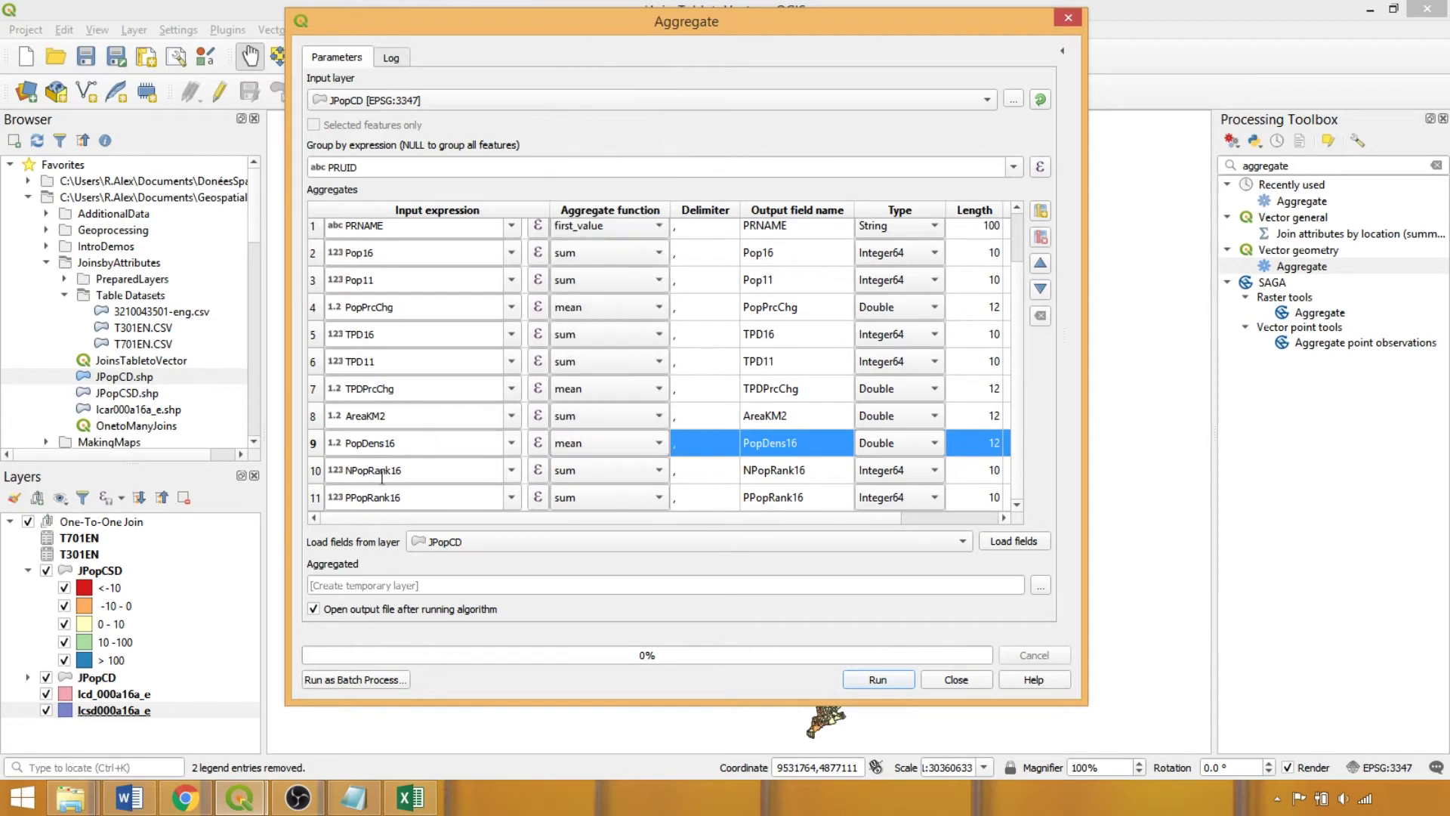
# Drop NPopRank16 and PPopRank16, save the output as JAgPrPop.shp and run the aggregation
pyautogui.click(320, 470)
pyautogui.click(1043, 236)
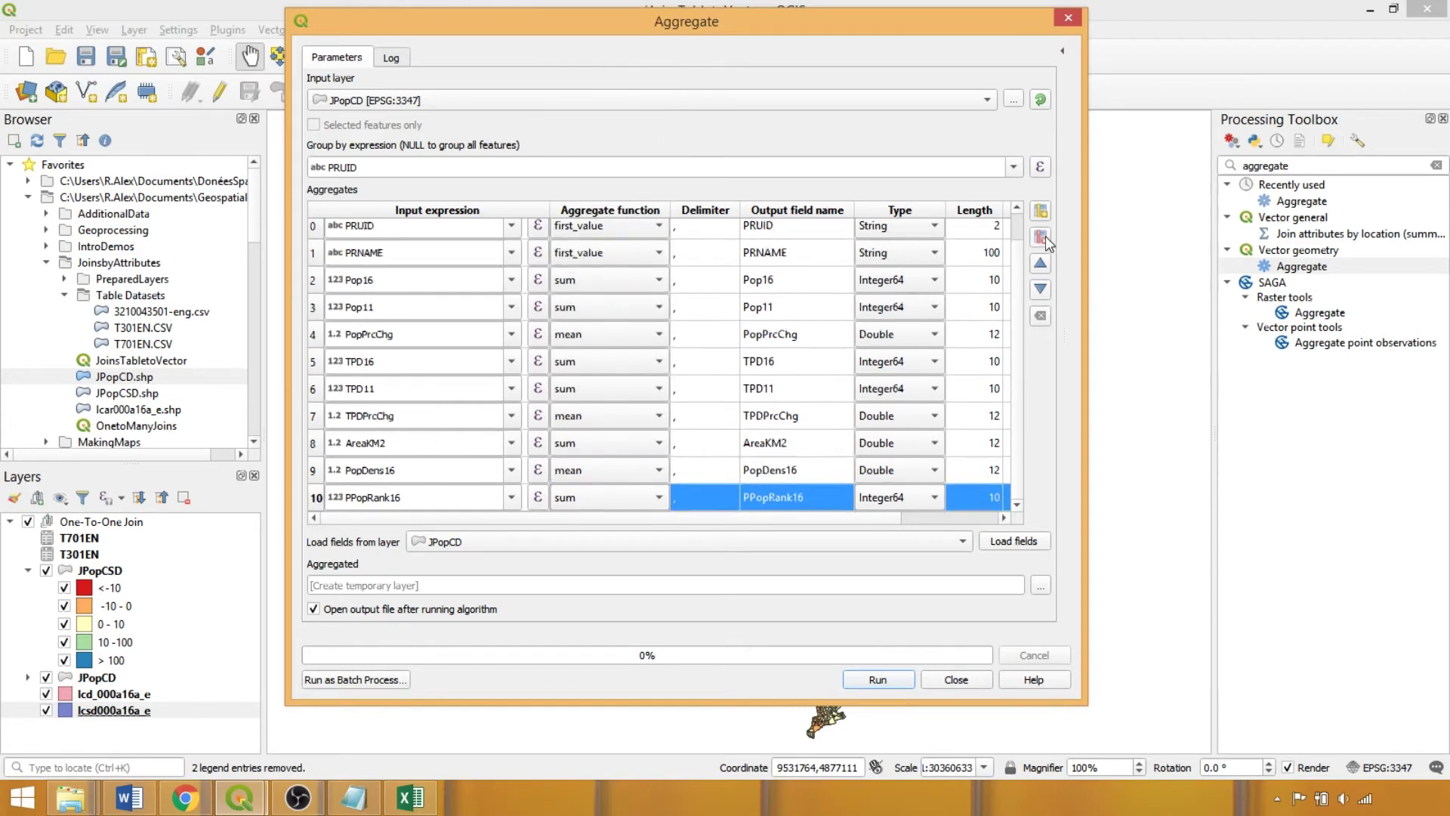
pyautogui.click(1044, 237)
pyautogui.click(1040, 586)
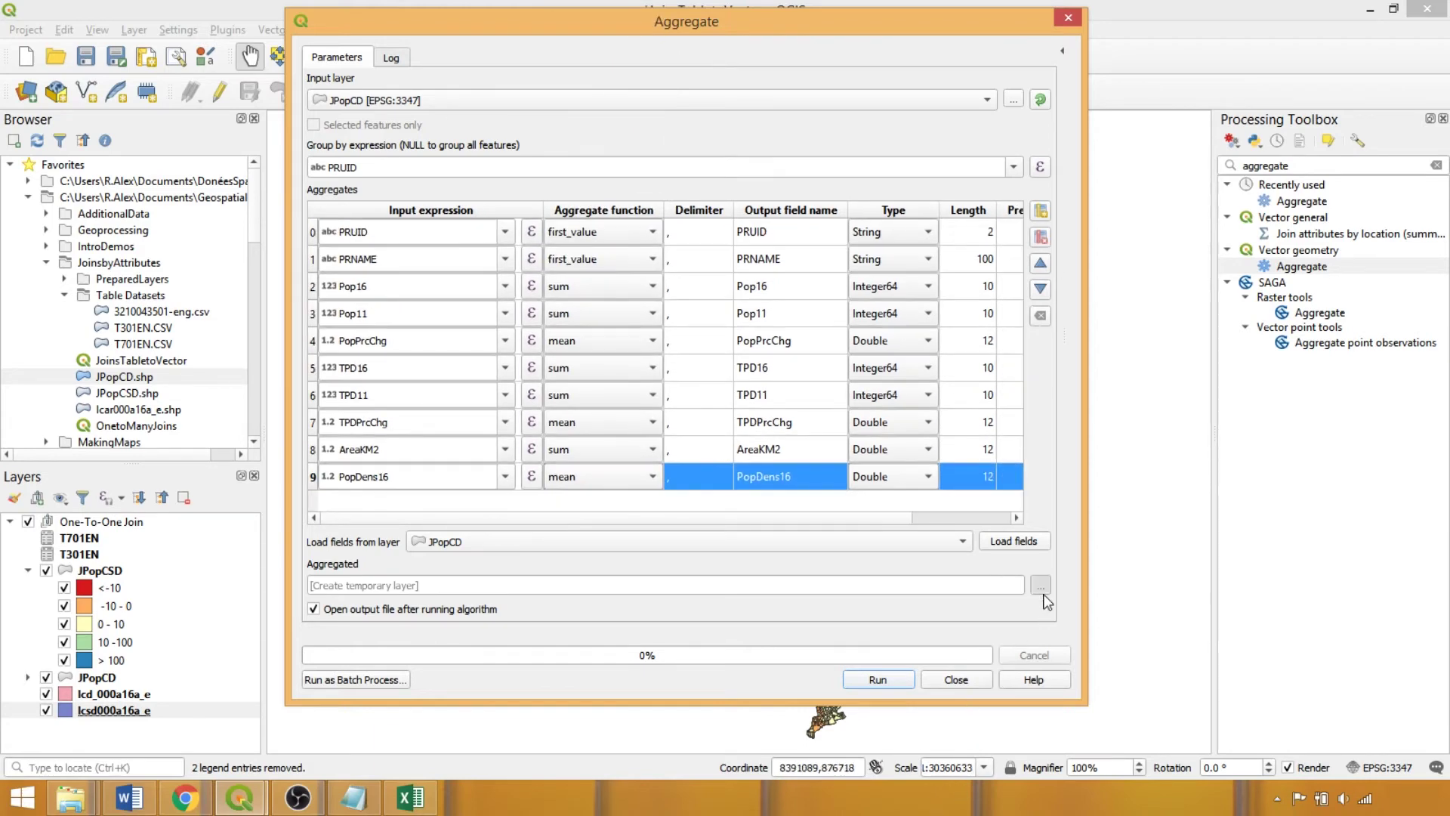
pyautogui.click(1086, 627)
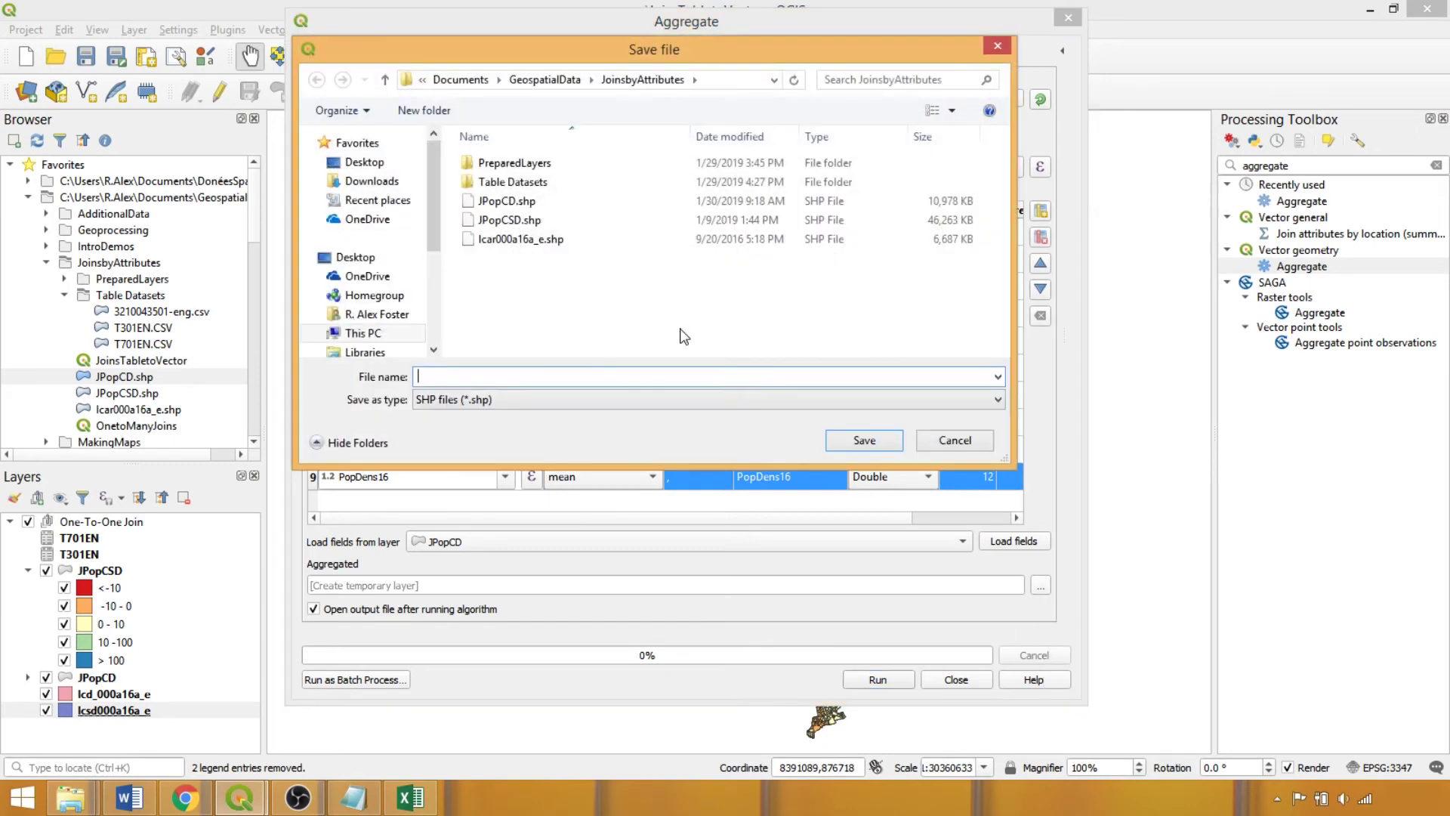
pyautogui.write('JAgPrPop')
pyautogui.click(866, 441)
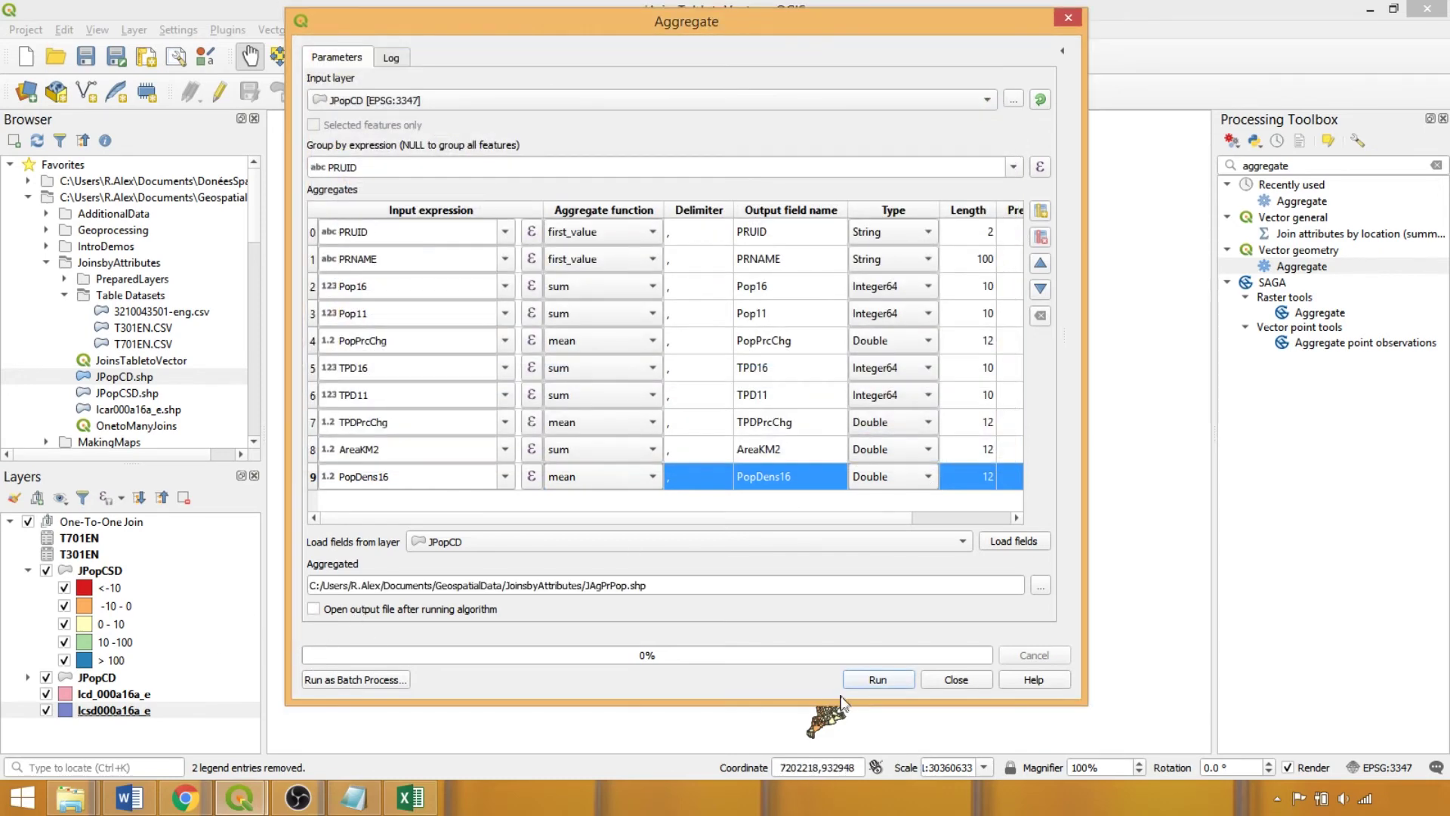
pyautogui.click(859, 682)
pyautogui.click(955, 679)
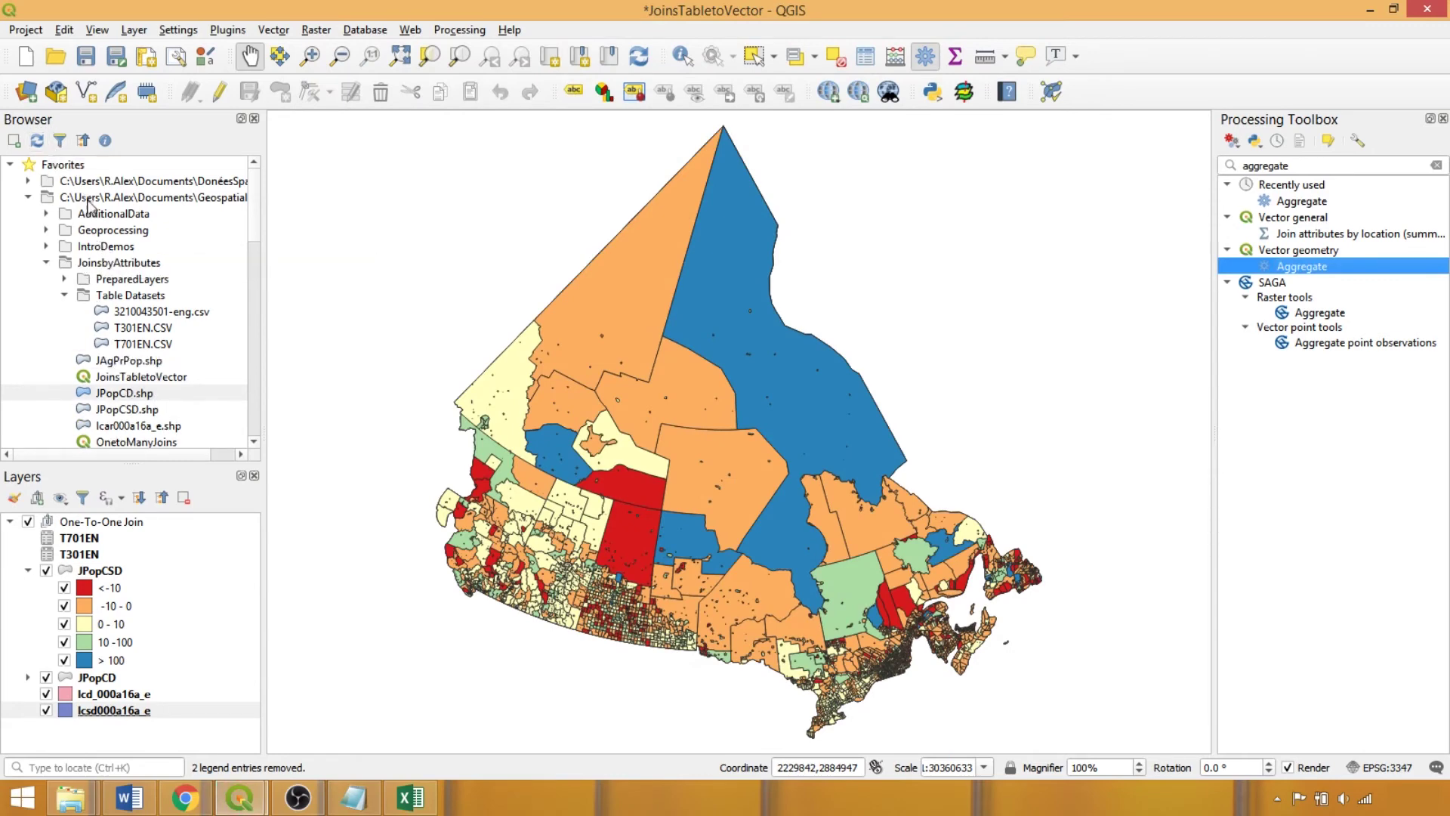
# Add JAgPrPop to the map and target its existing PopPrcChg field in the Field Calculator
pyautogui.doubleClick(134, 361)
pyautogui.moveTo(106, 711); pyautogui.dragTo(131, 571)
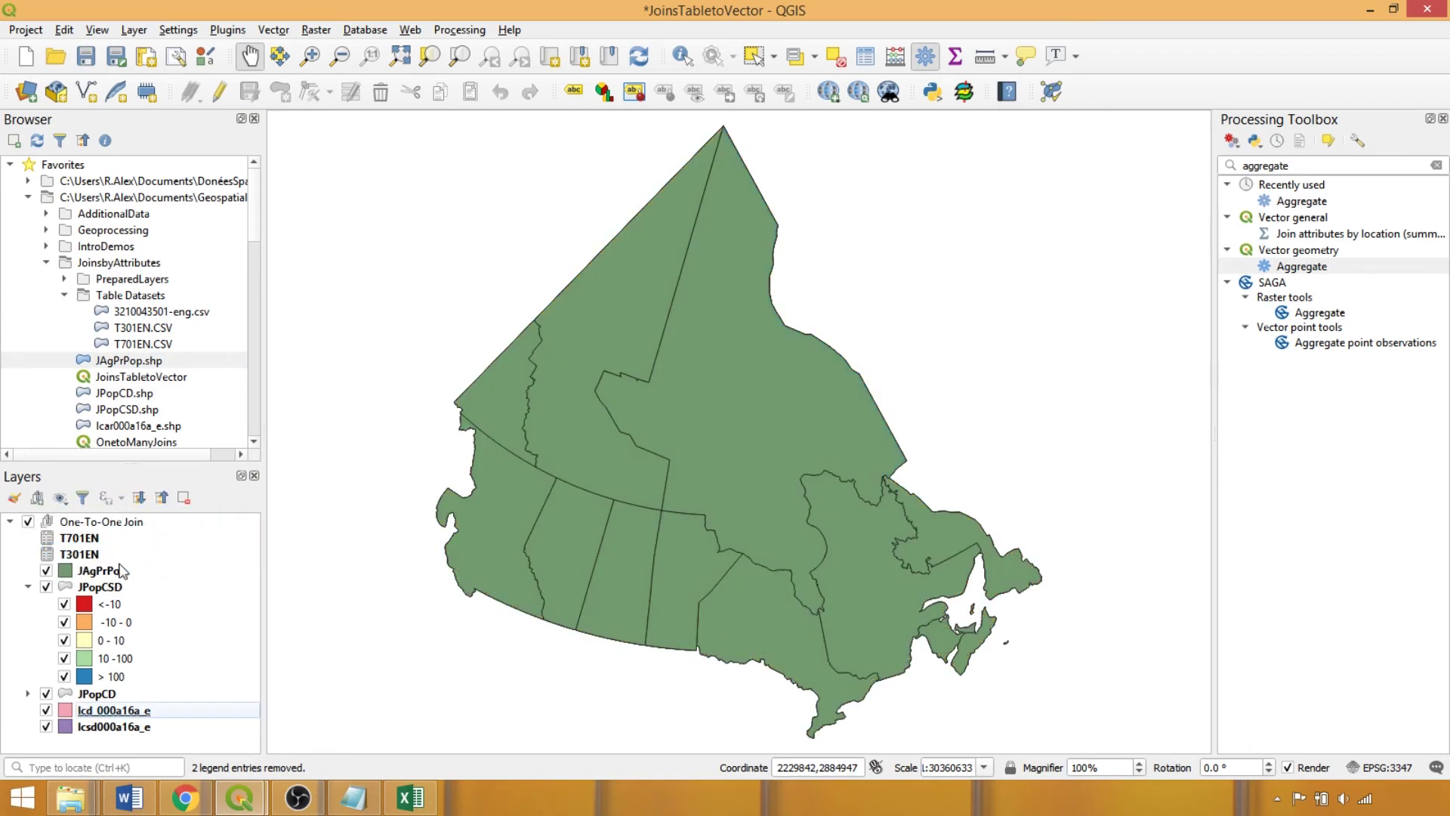
pyautogui.click(894, 58)
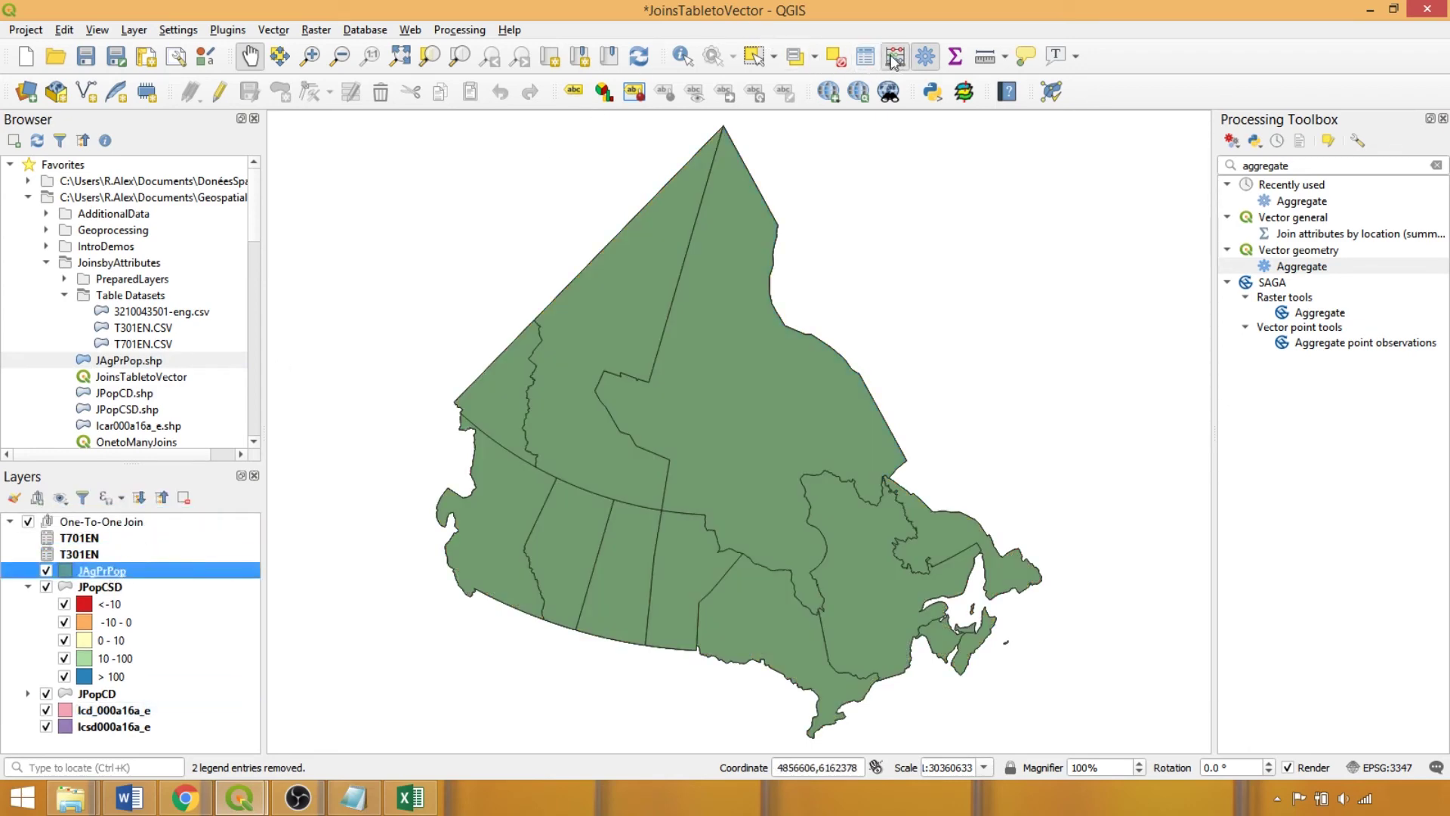
pyautogui.click(737, 97)
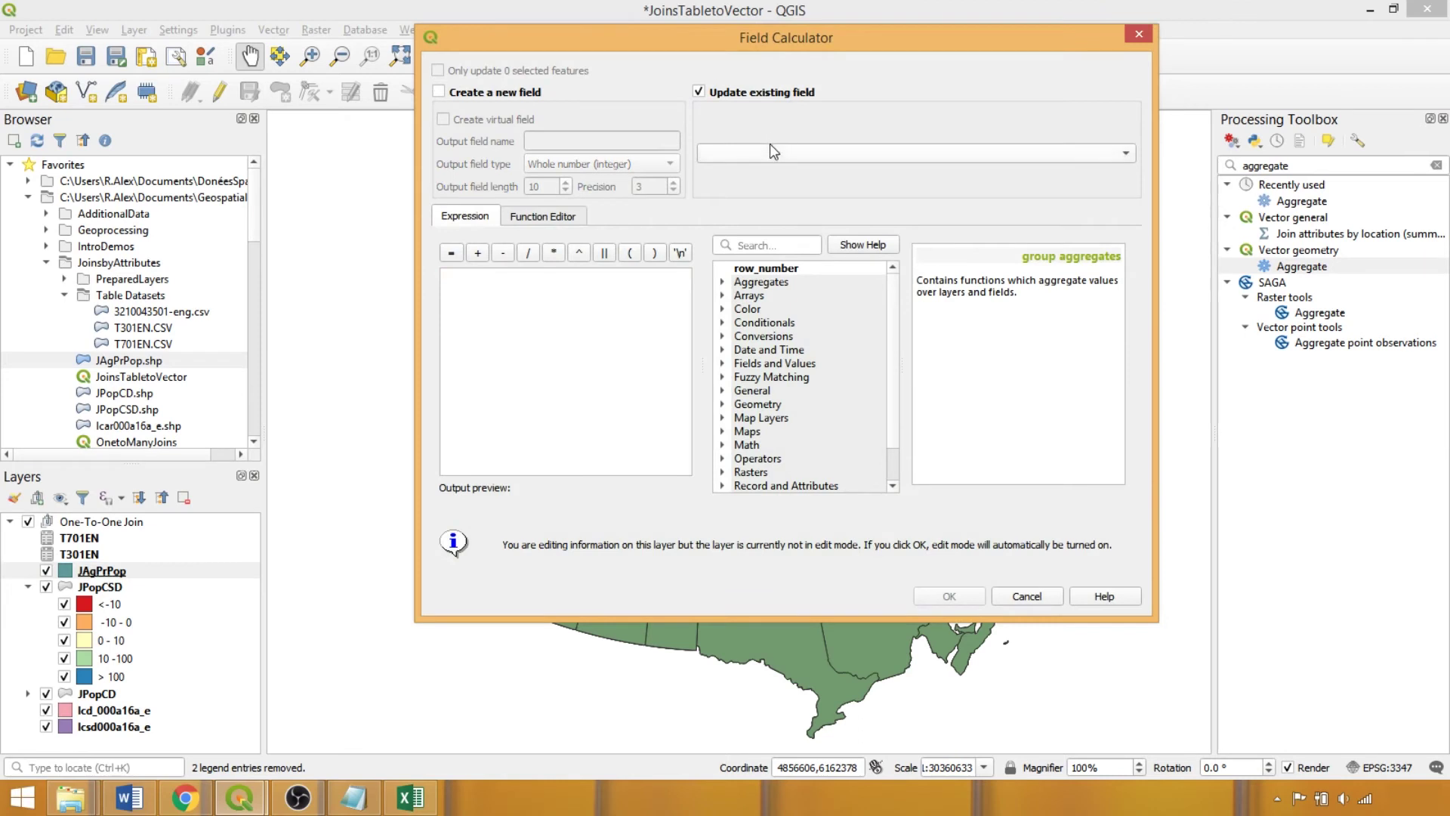
pyautogui.click(769, 151)
pyautogui.click(757, 222)
# Enter the expression ("Pop16" - "Pop11")/"Pop11"*100 and apply it
pyautogui.click(639, 321)
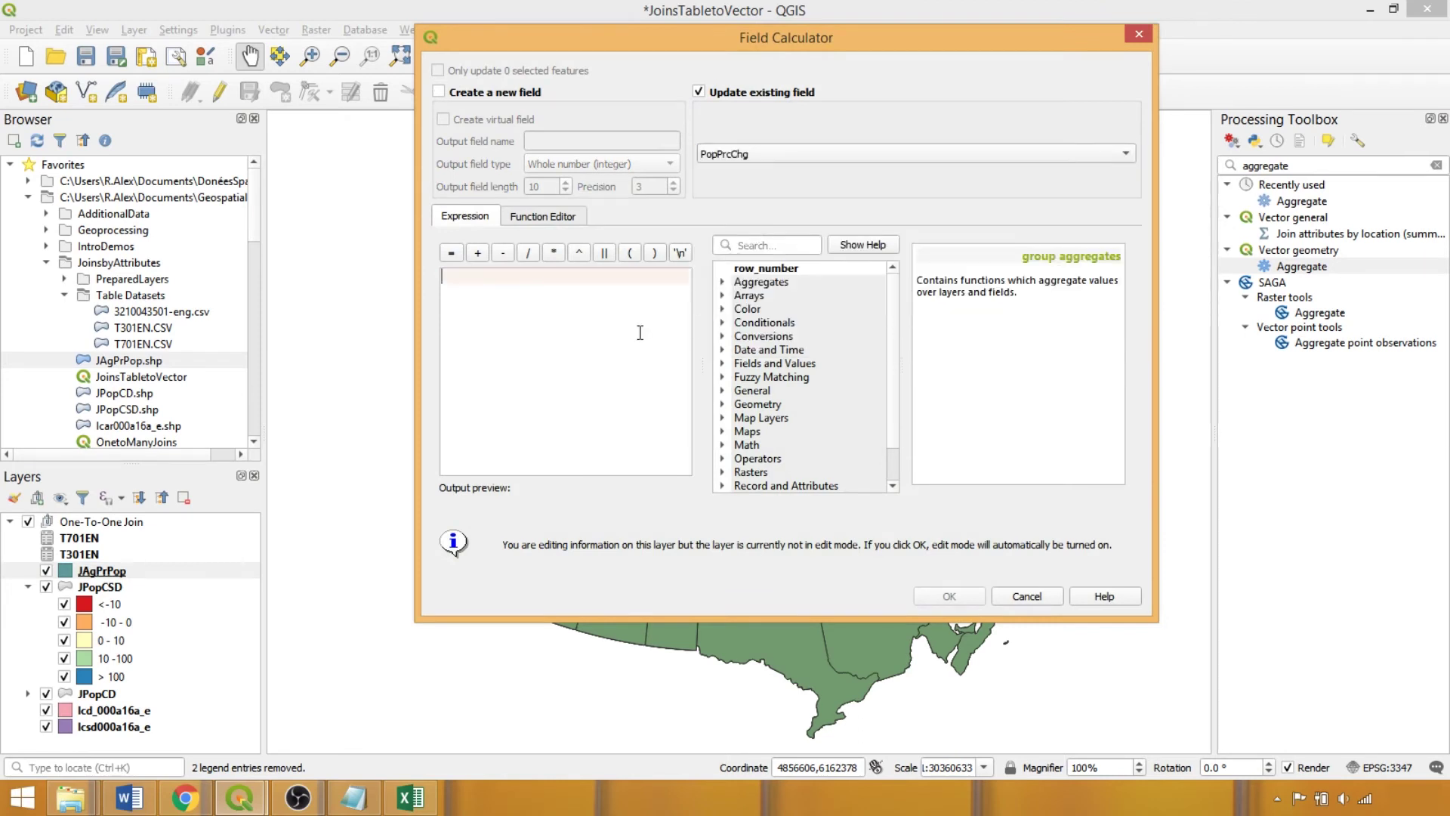
pyautogui.write('(')
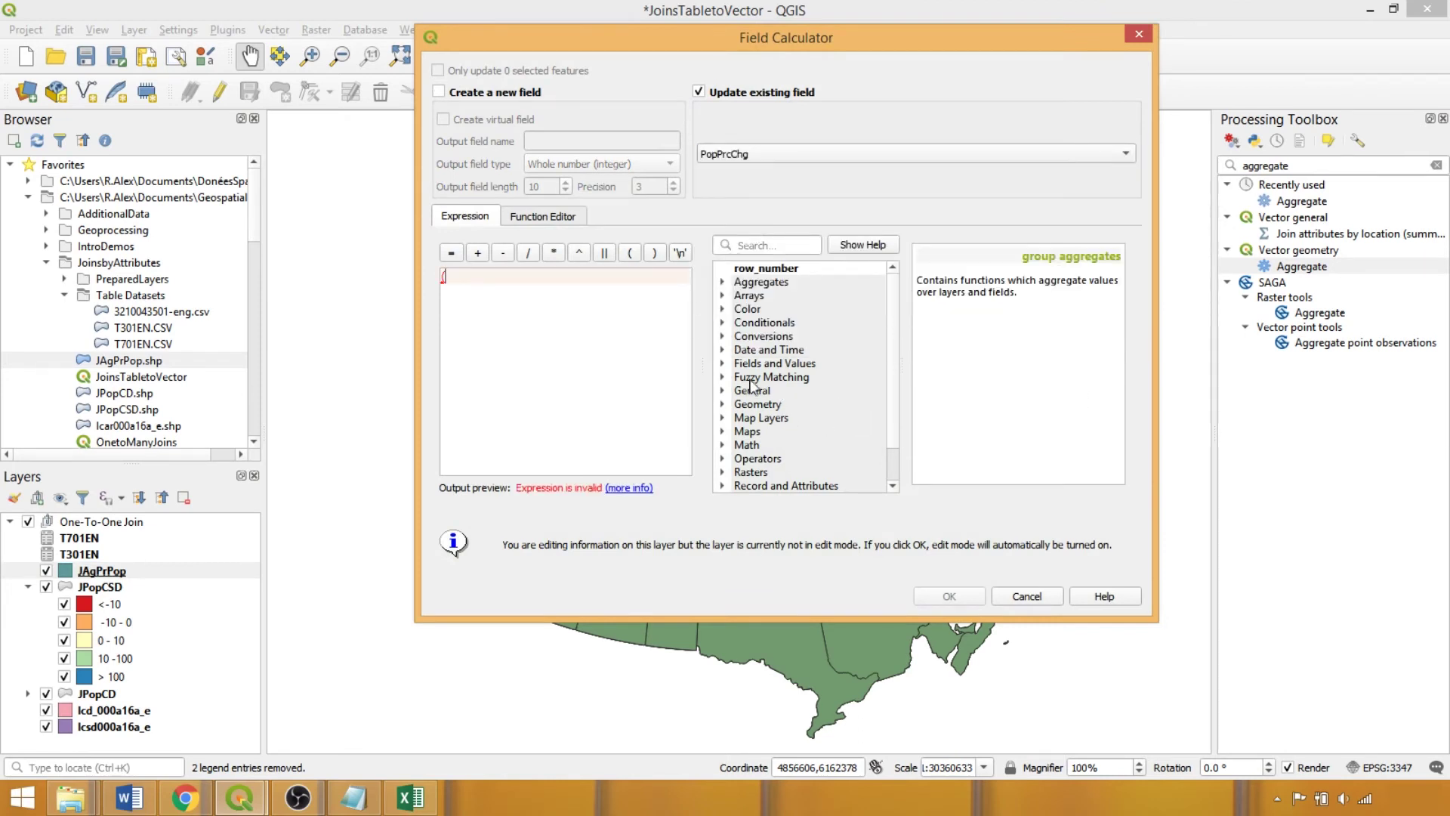
pyautogui.click(725, 364)
pyautogui.click(792, 426)
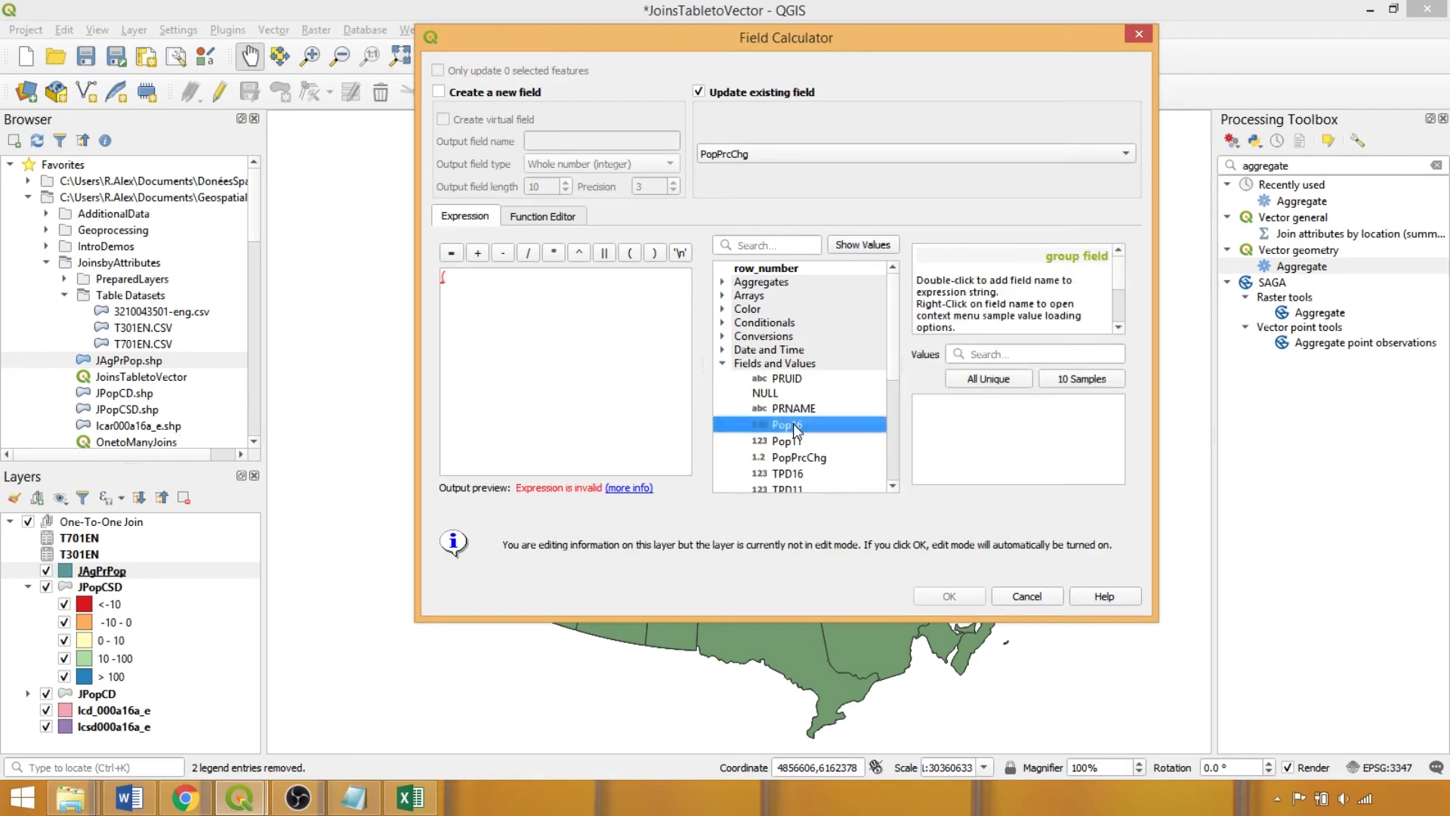
pyautogui.doubleClick(793, 426)
pyautogui.write('-')
pyautogui.doubleClick(789, 441)
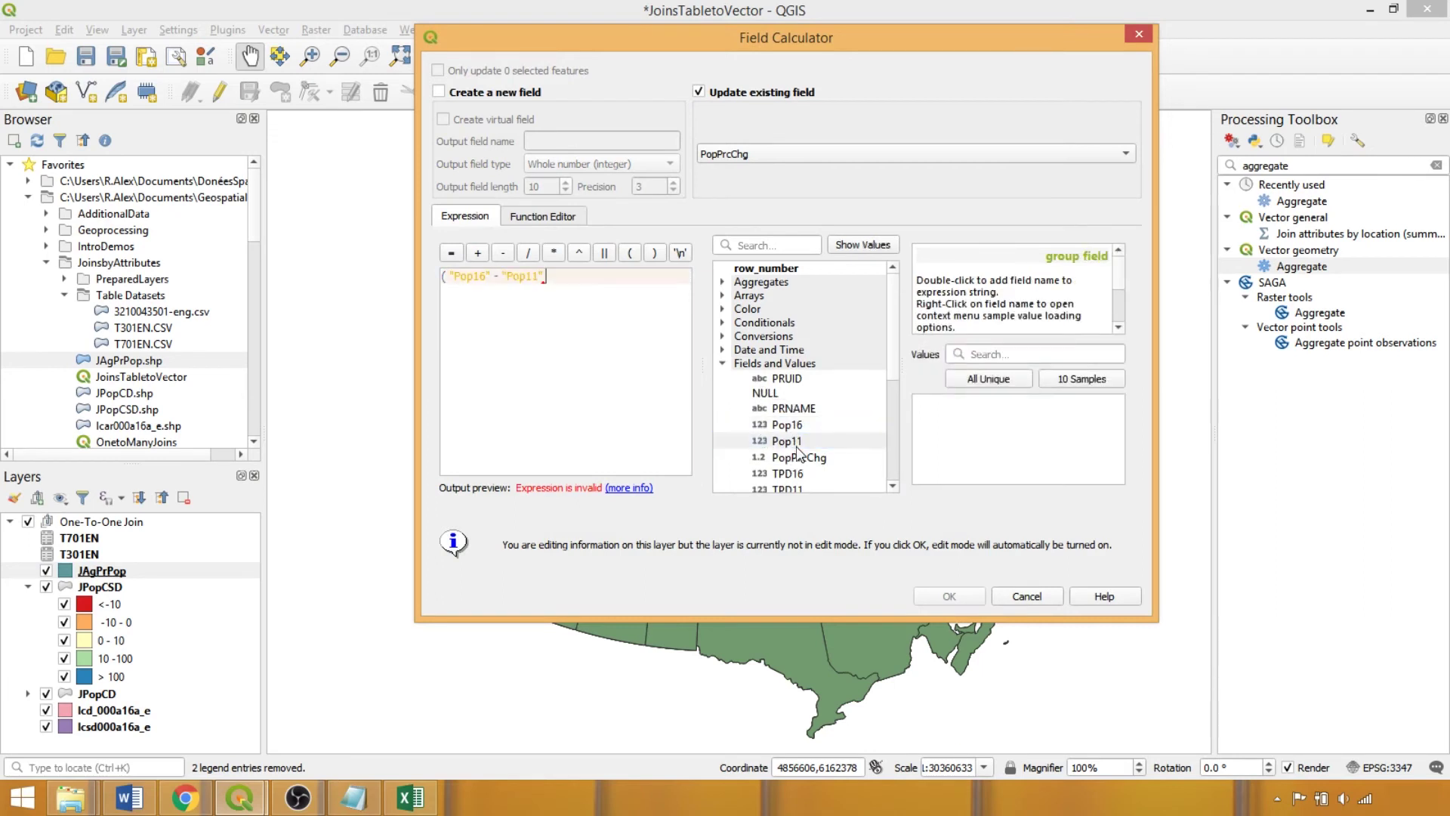
pyautogui.write(')/')
pyautogui.doubleClick(823, 442)
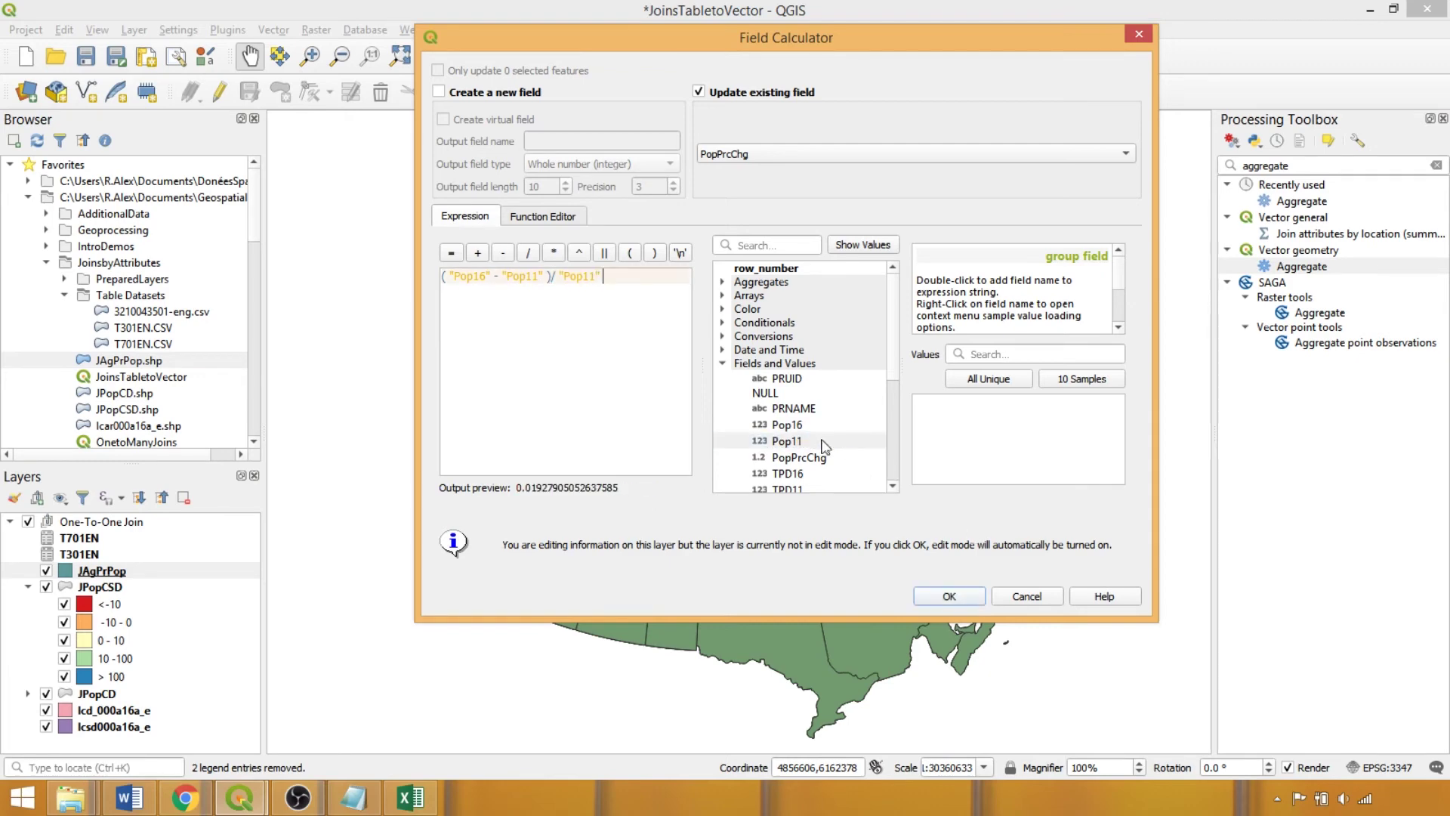
pyautogui.write('*100')
pyautogui.click(948, 596)
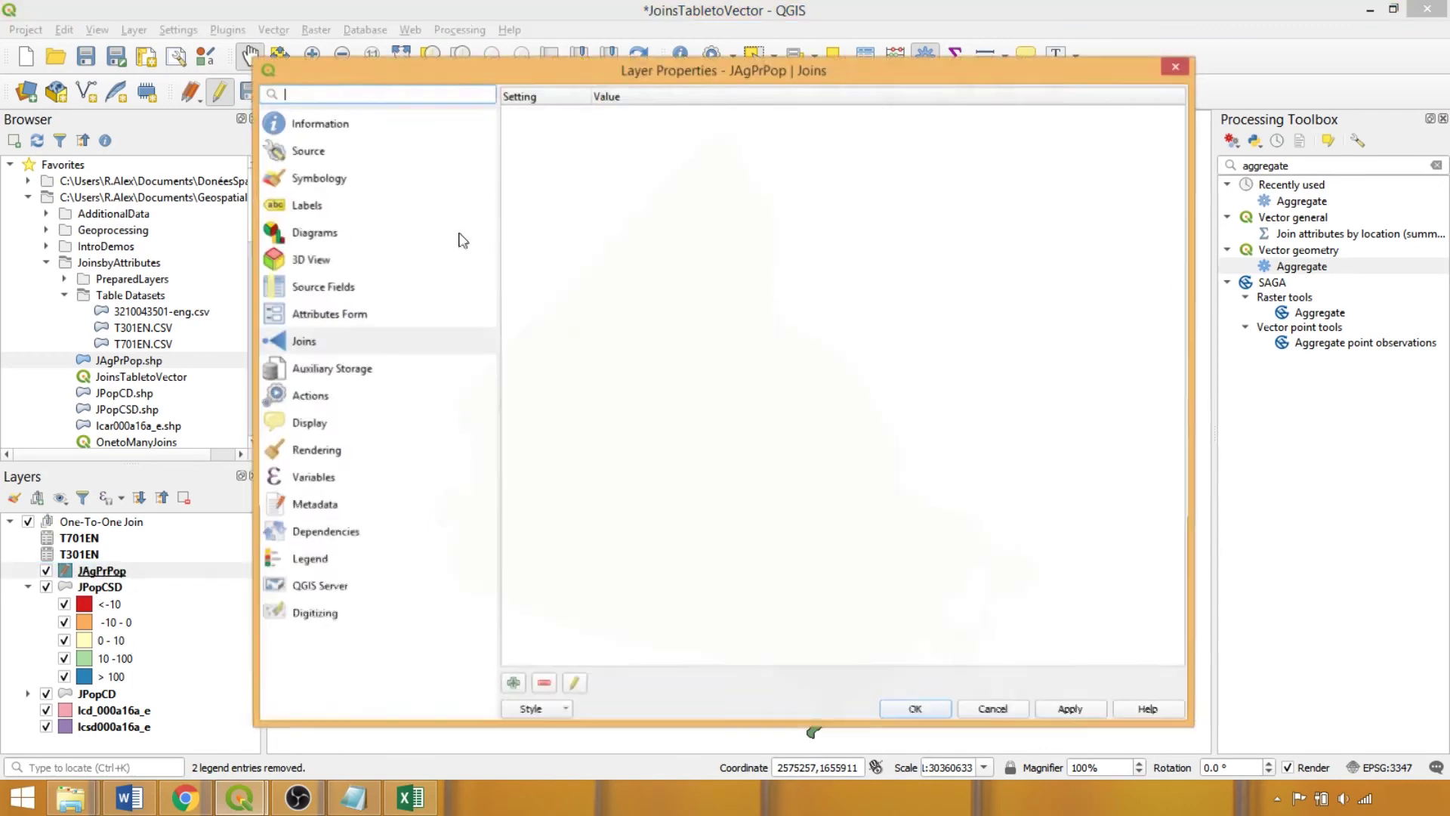
# Symbolize JAgPrPop as Graduated on PopPrcChg with the Spectral ramp and Pretty Breaks
pyautogui.click(364, 178)
pyautogui.click(830, 98)
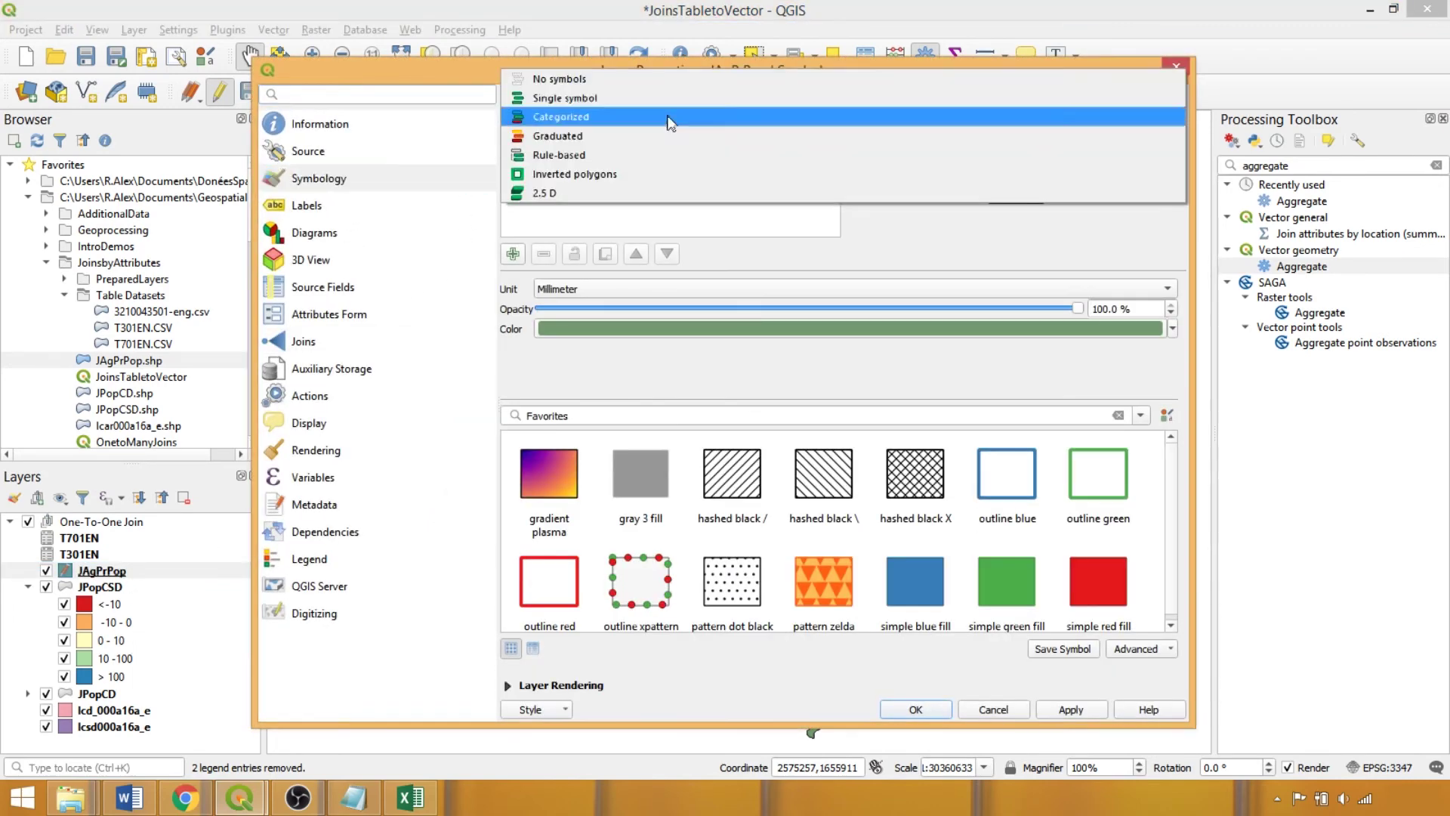
pyautogui.click(1072, 132)
pyautogui.click(1141, 129)
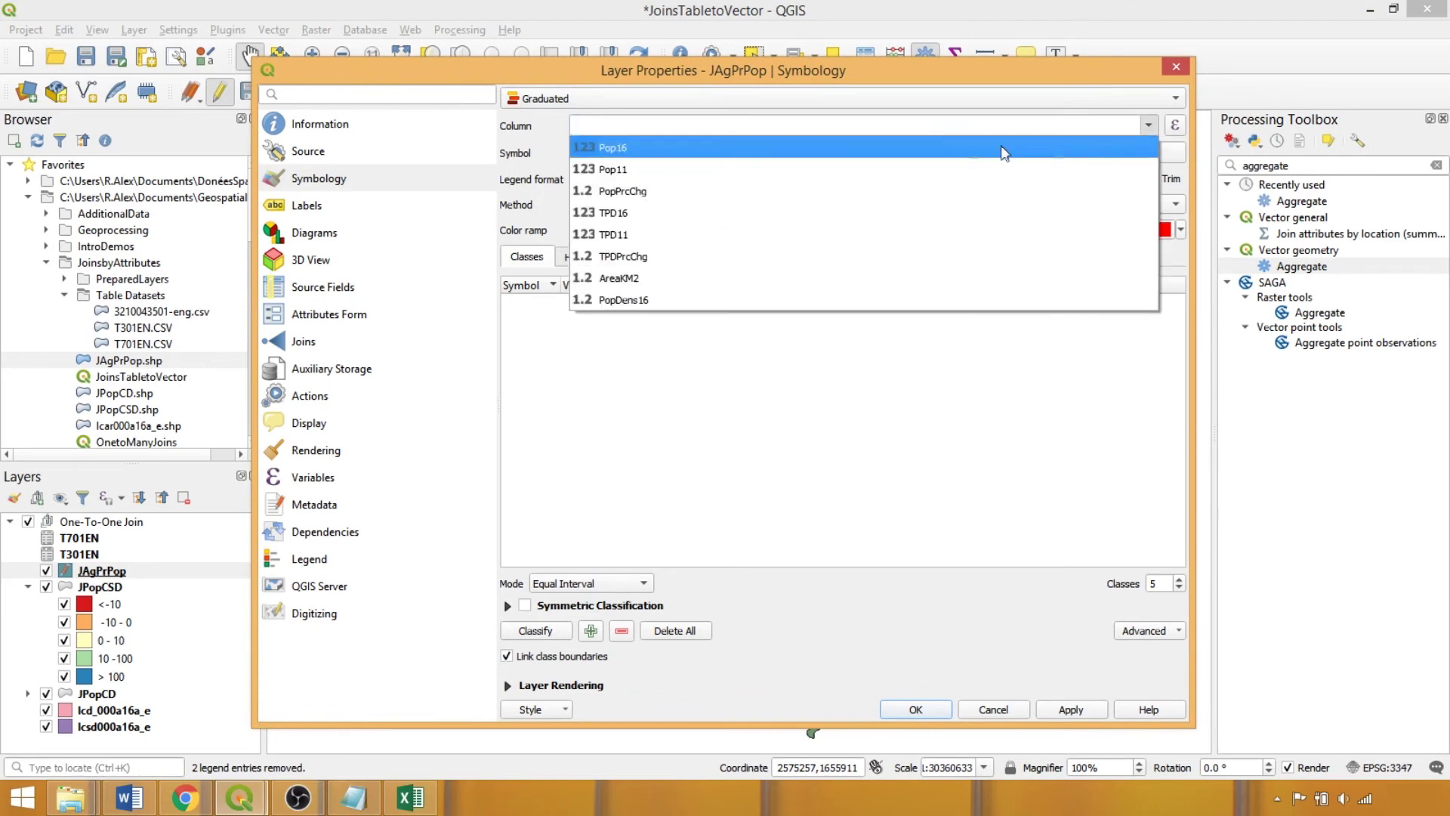
pyautogui.click(939, 195)
pyautogui.click(1180, 231)
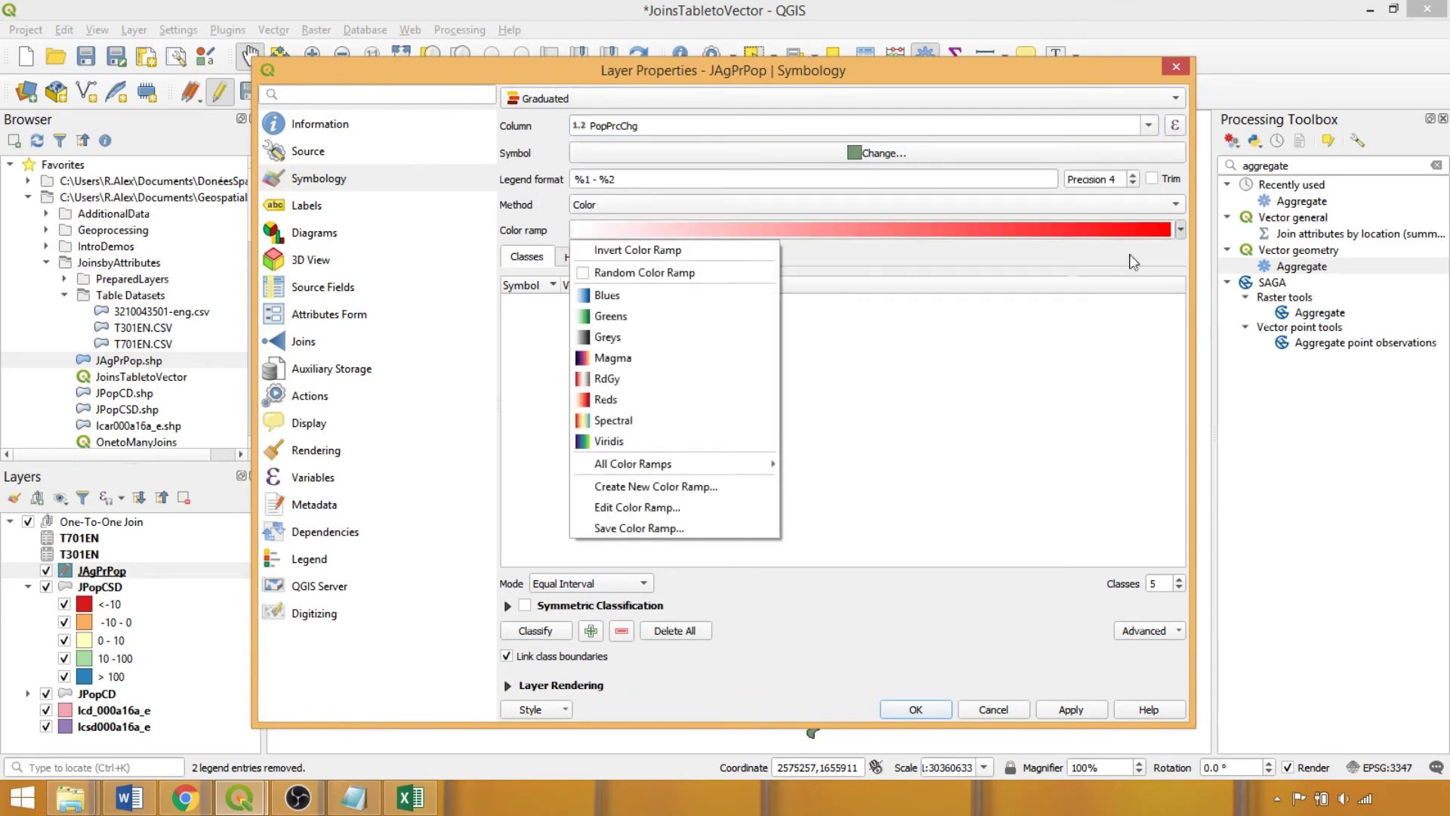
pyautogui.click(665, 421)
pyautogui.click(623, 576)
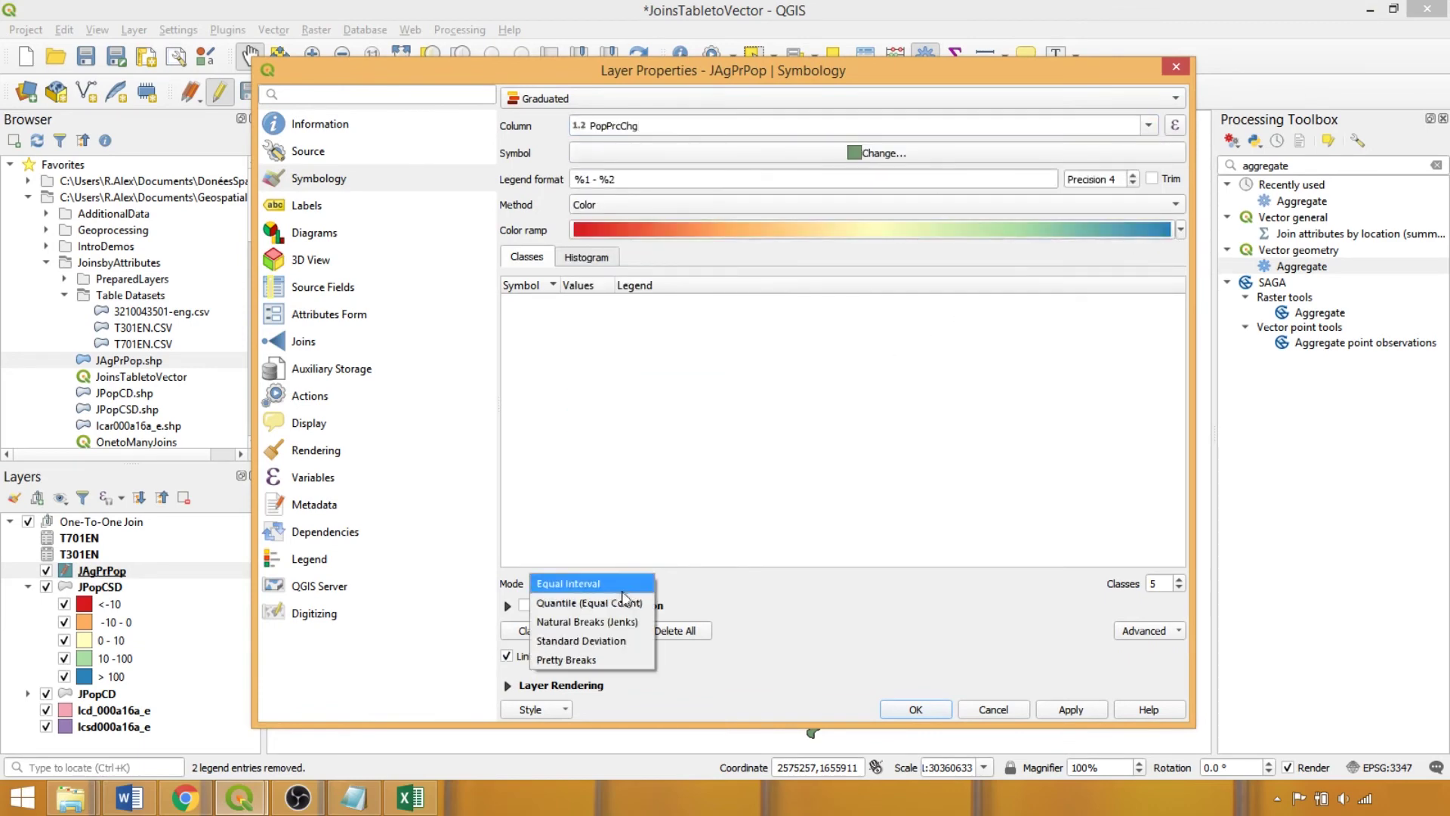
pyautogui.click(621, 657)
pyautogui.click(920, 714)
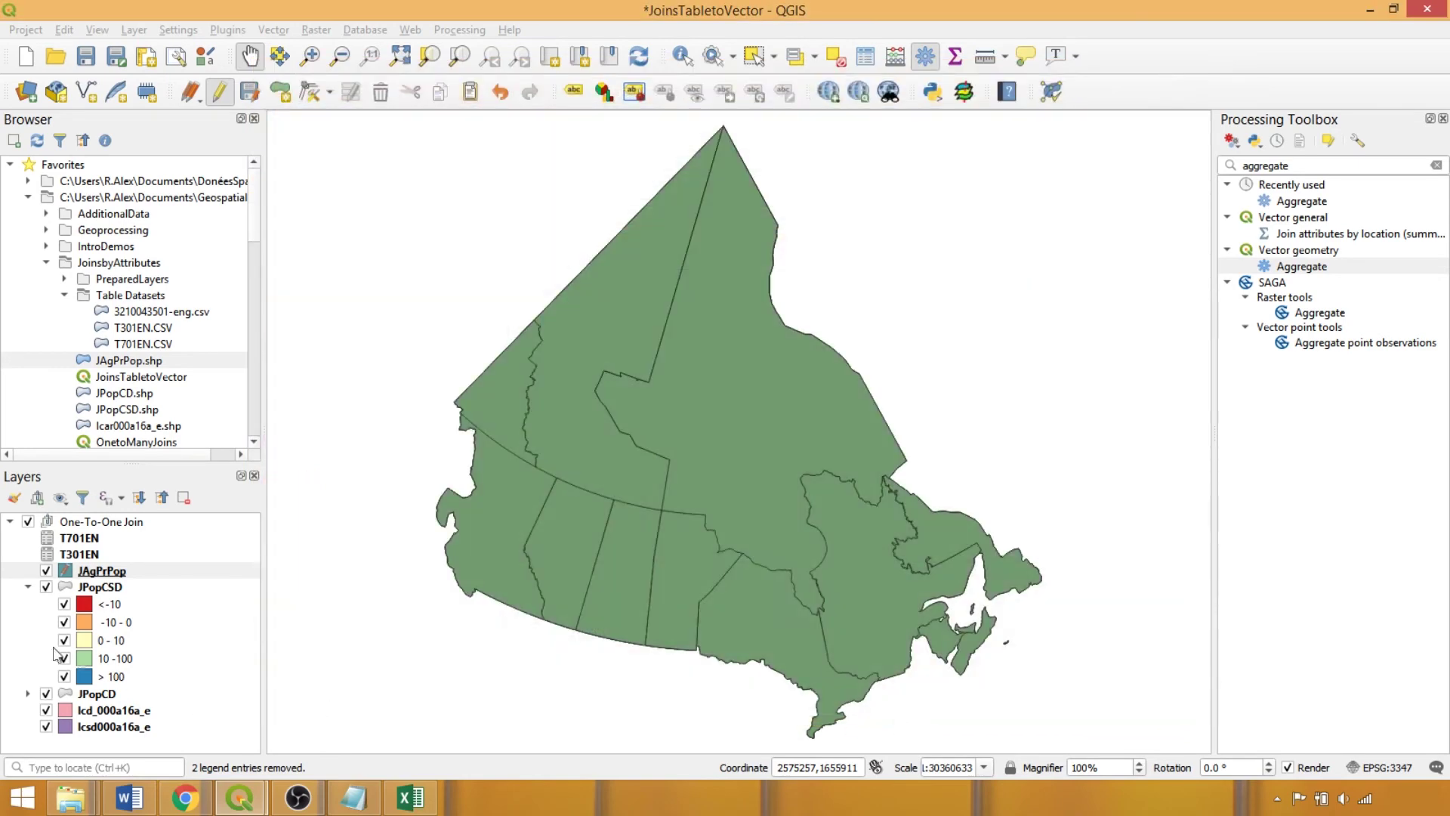
# Compare the layers, then hide JAgPrPop and JPopCSD so only JPopCD remains visible
pyautogui.click(28, 571)
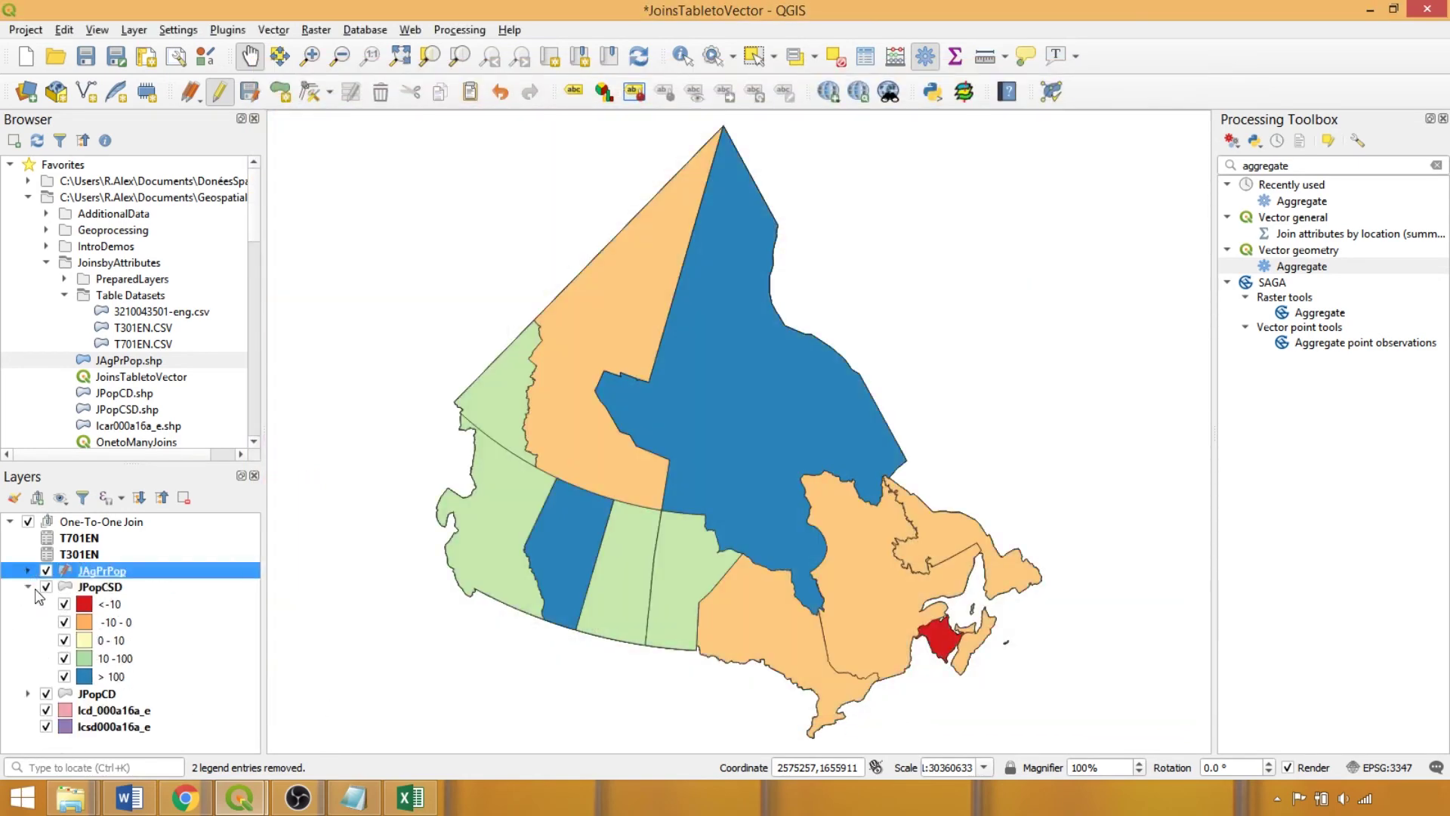
pyautogui.click(28, 587)
pyautogui.click(46, 571)
pyautogui.click(46, 586)
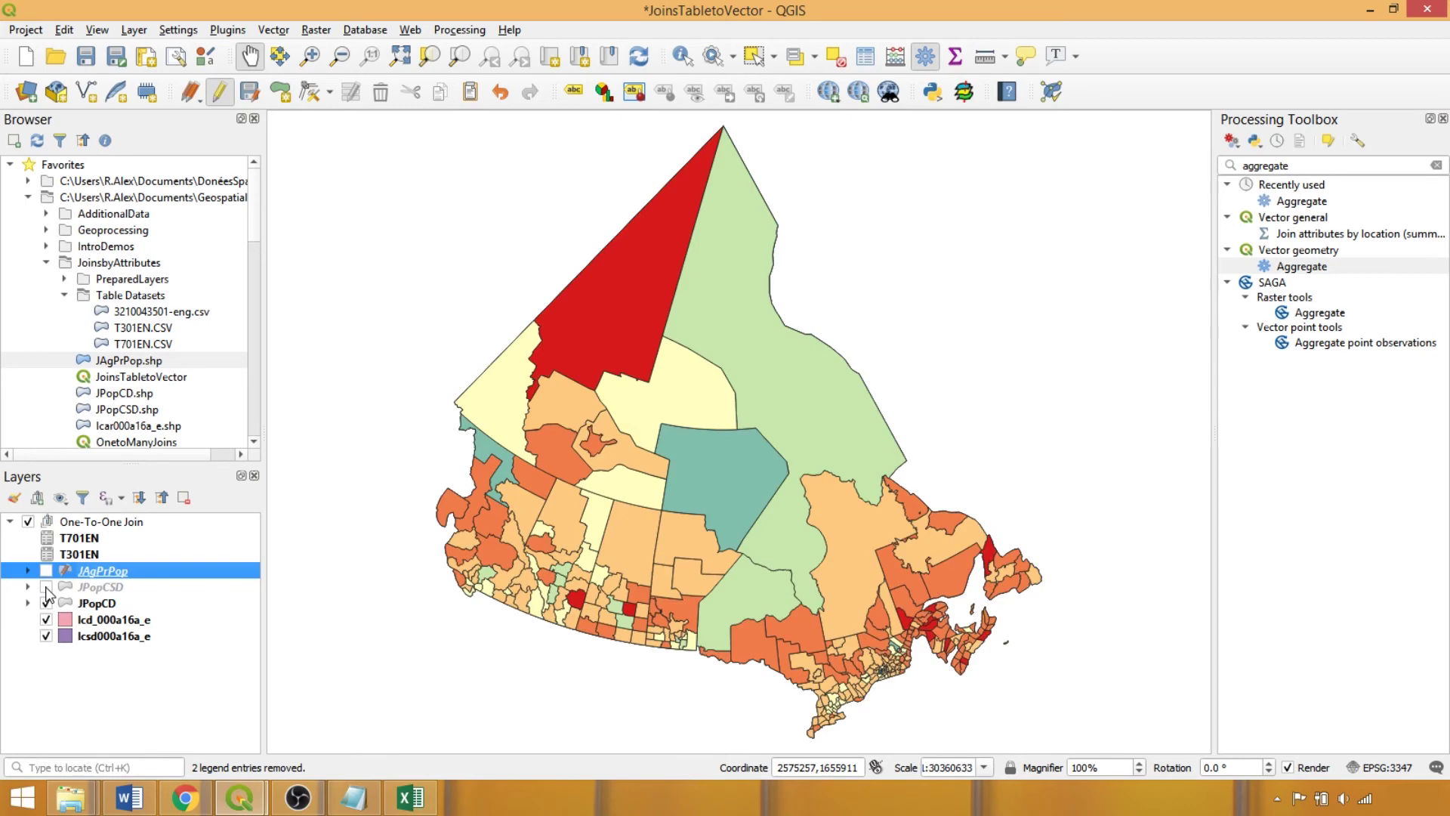
pyautogui.click(46, 587)
pyautogui.click(46, 587)
pyautogui.click(46, 587)
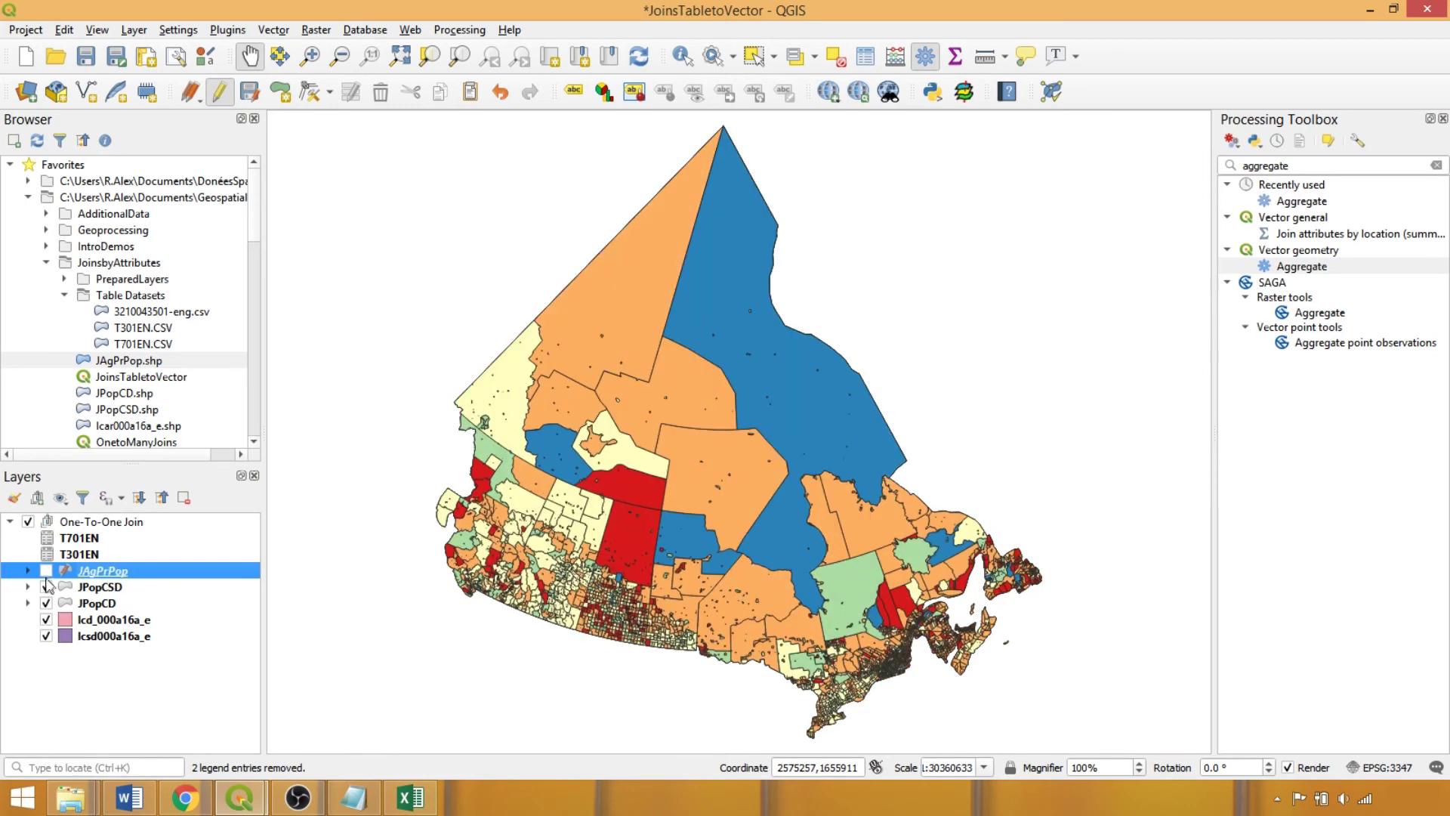
pyautogui.click(46, 586)
pyautogui.click(46, 587)
pyautogui.click(46, 571)
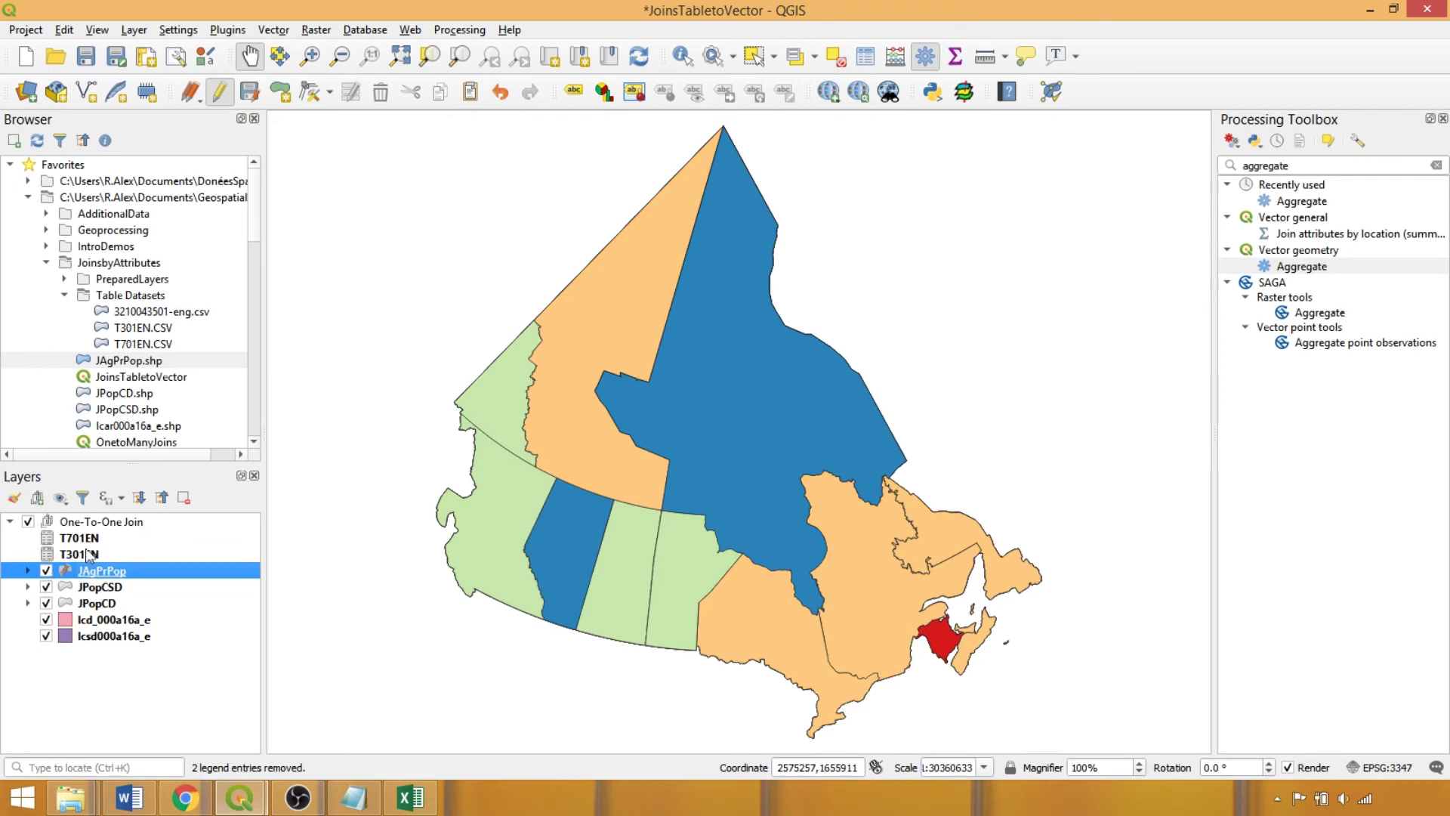
pyautogui.click(46, 571)
pyautogui.click(46, 587)
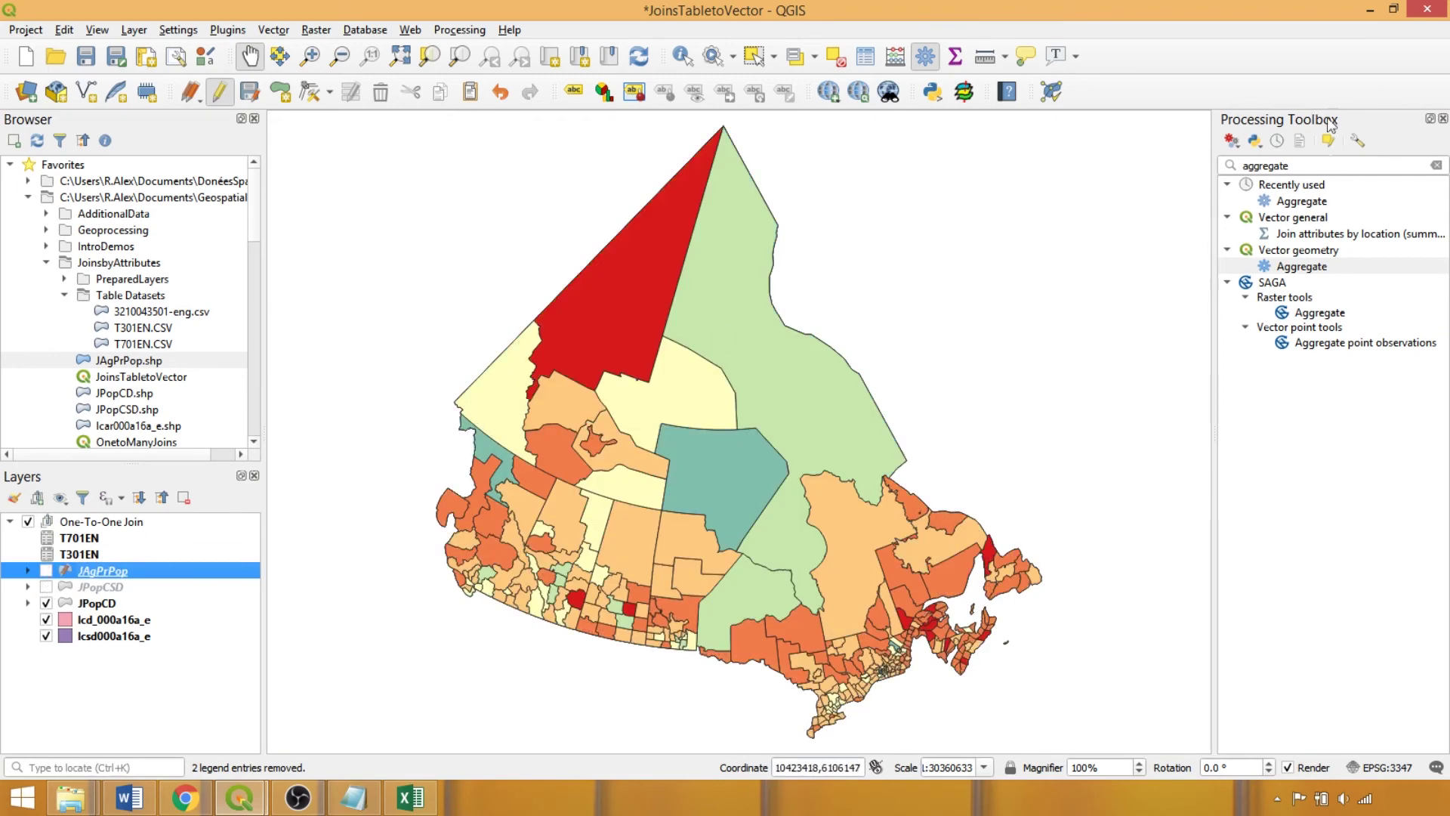
pyautogui.click(1310, 169)
pyautogui.doubleClick(1309, 171)
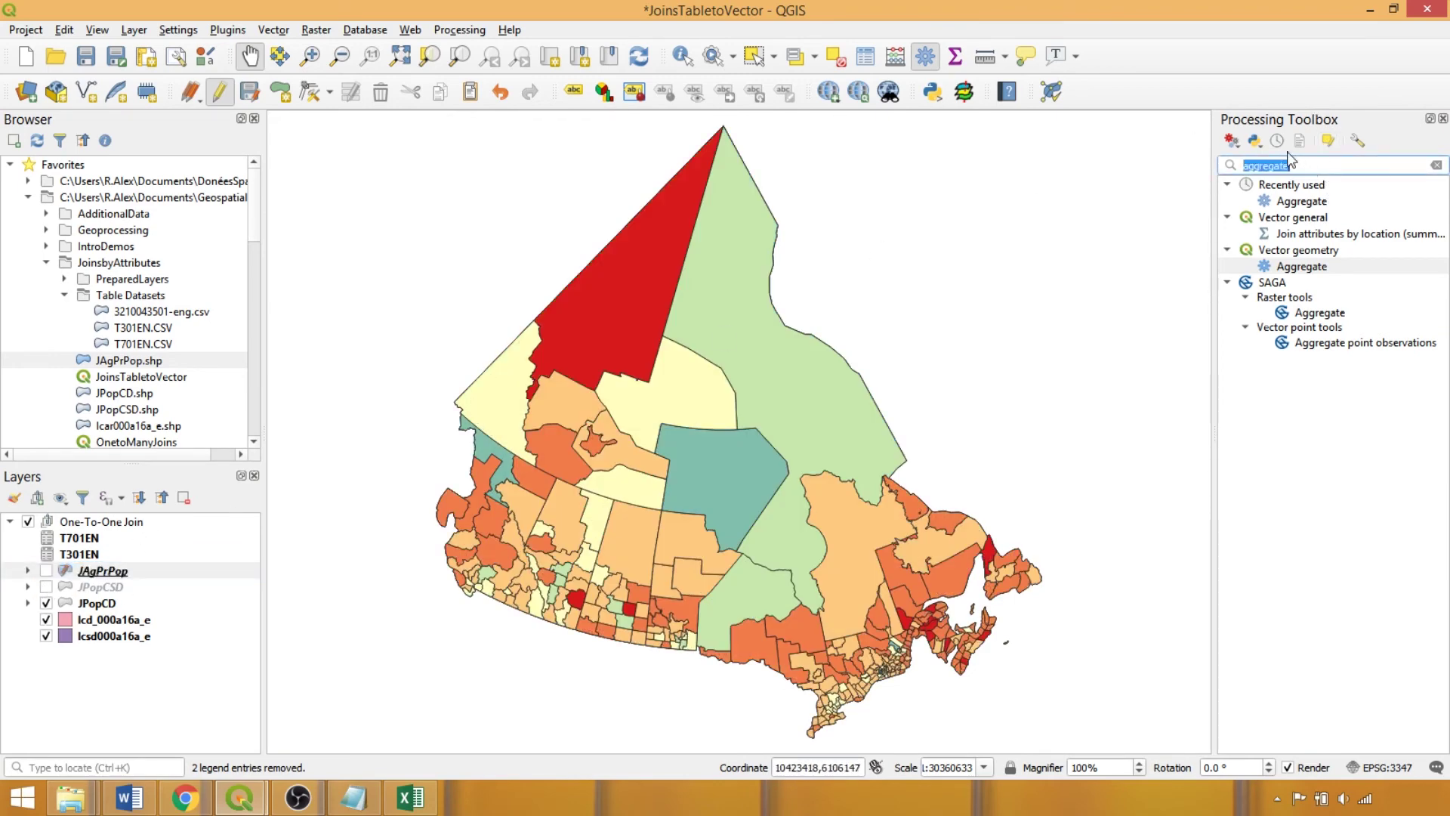
# Find and open the Vector layer scatterplot tool under 'graphics' in the Processing Toolbox
pyautogui.write('graphics')
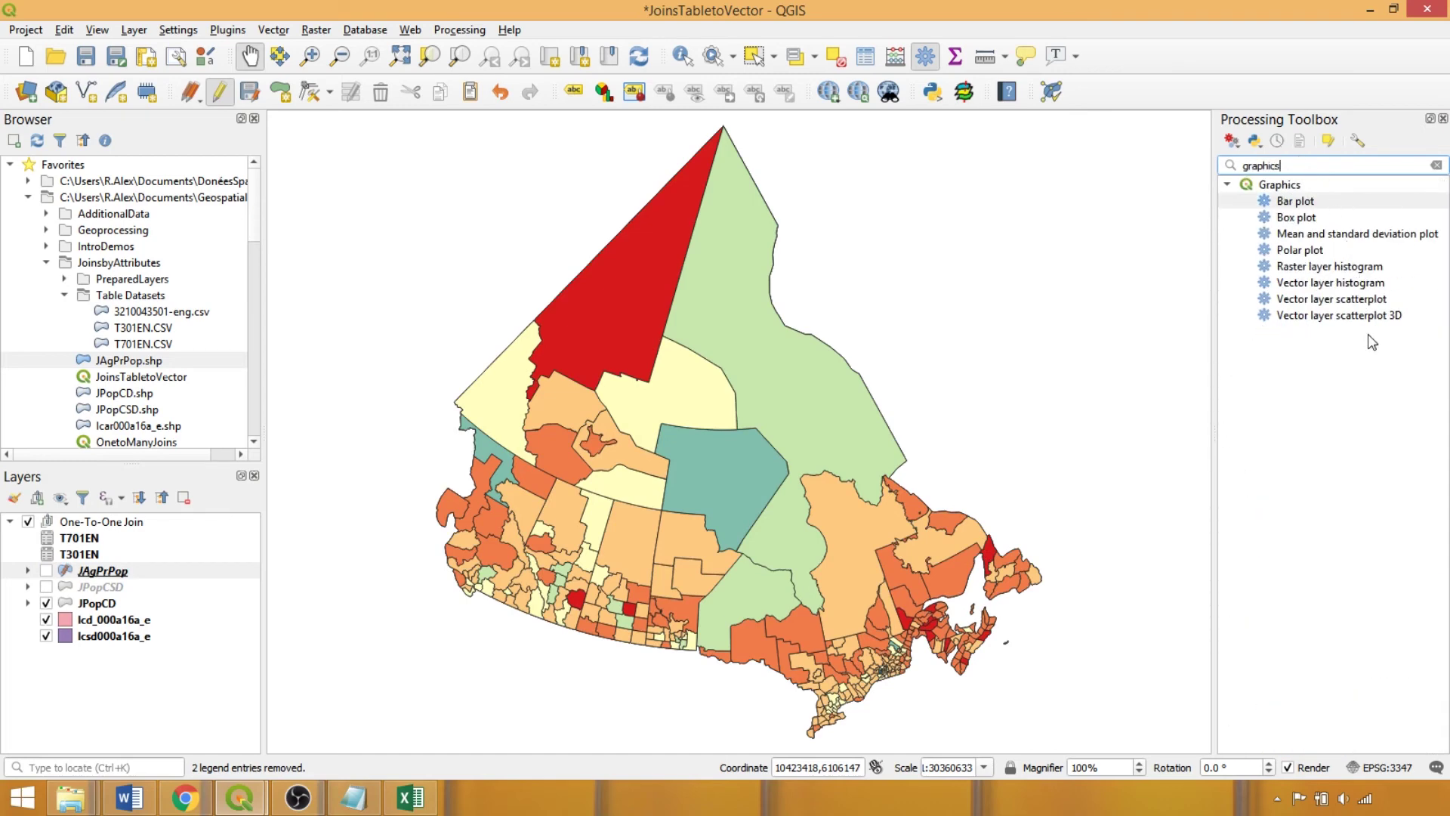
pyautogui.click(1364, 285)
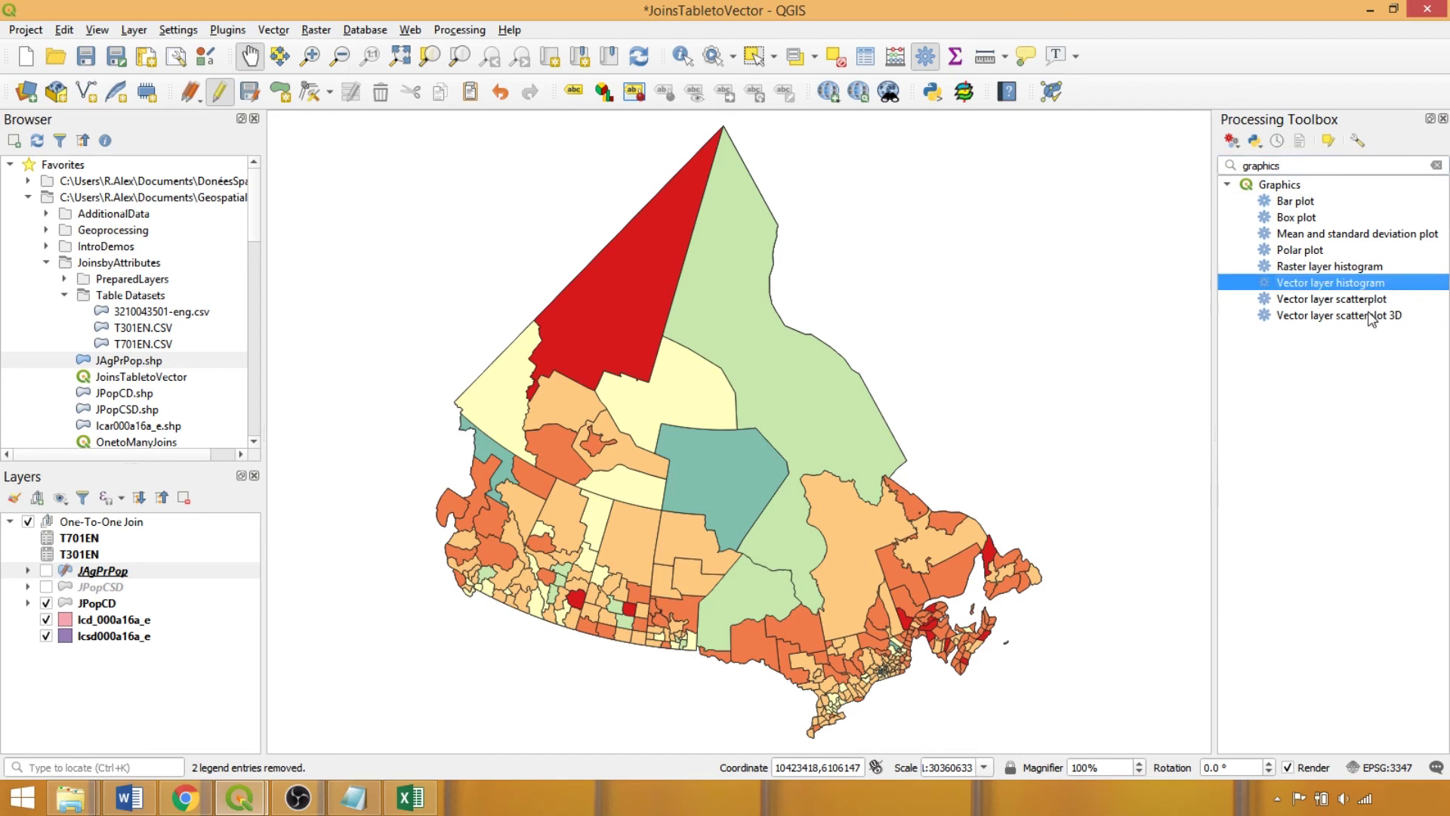
pyautogui.click(1326, 219)
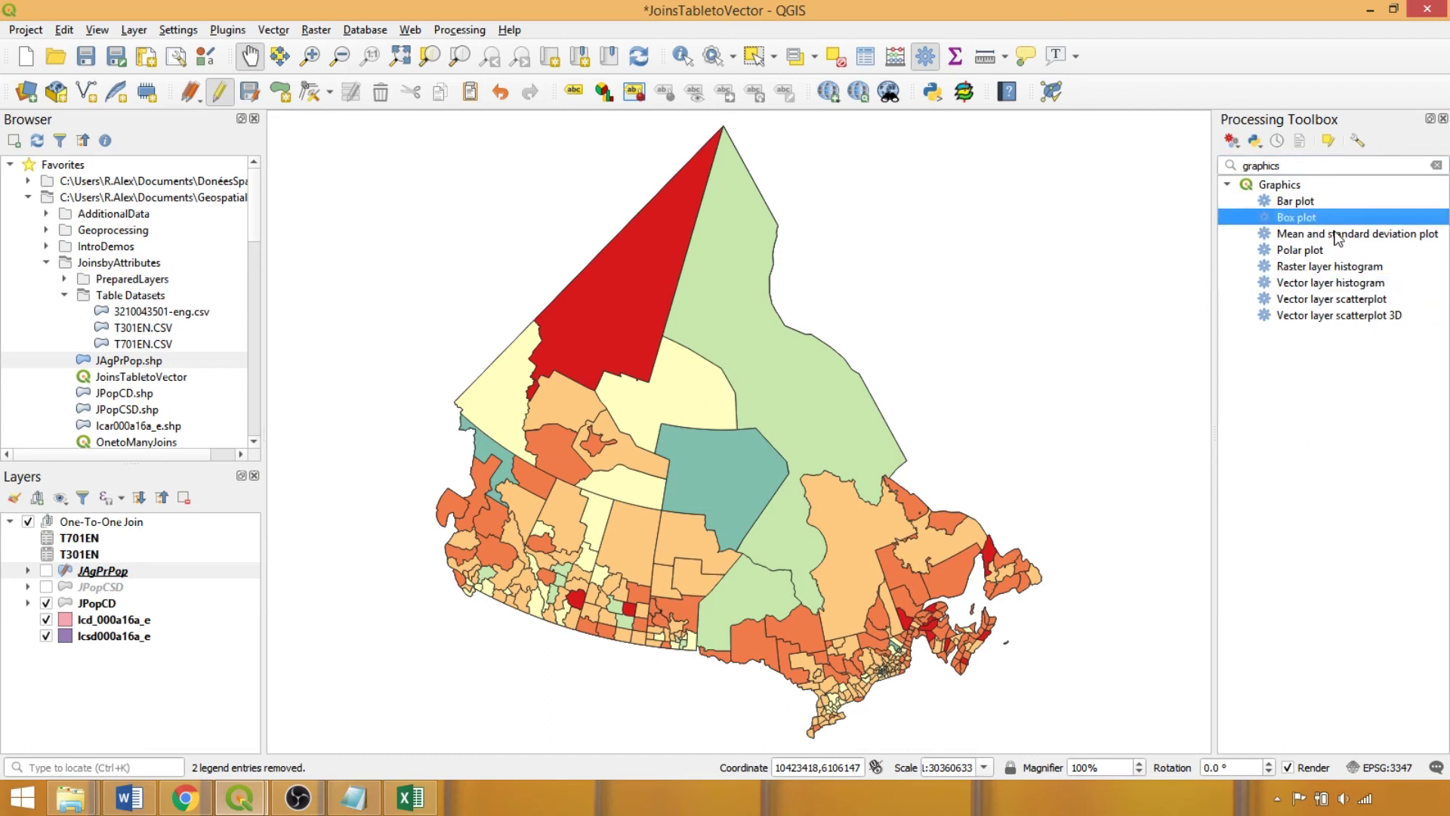
pyautogui.doubleClick(1360, 298)
# Plot JPopCD's Pop16 on X against TPD16 on Y and run the scatterplot
pyautogui.click(527, 99)
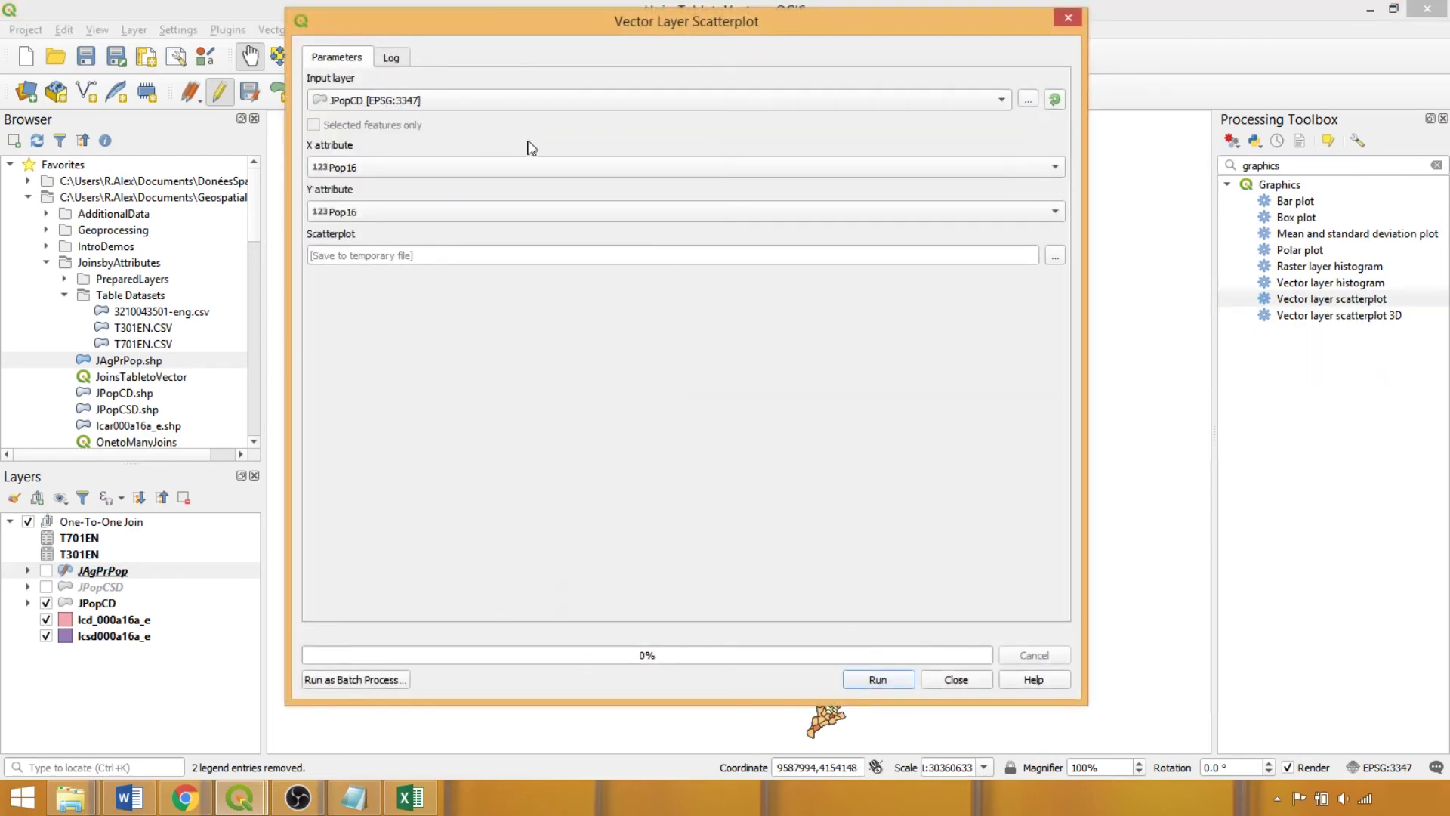
pyautogui.click(515, 210)
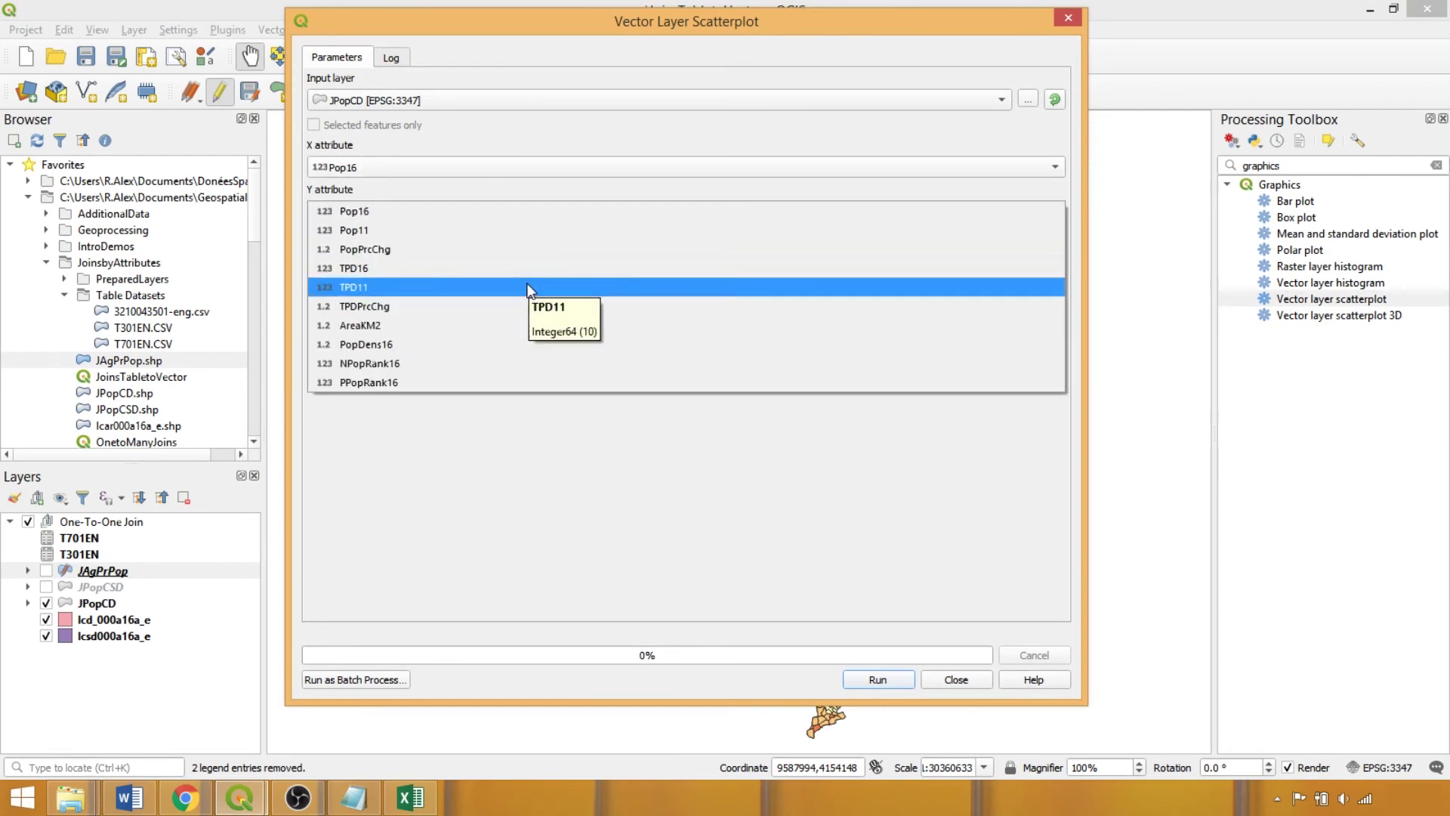
pyautogui.click(533, 270)
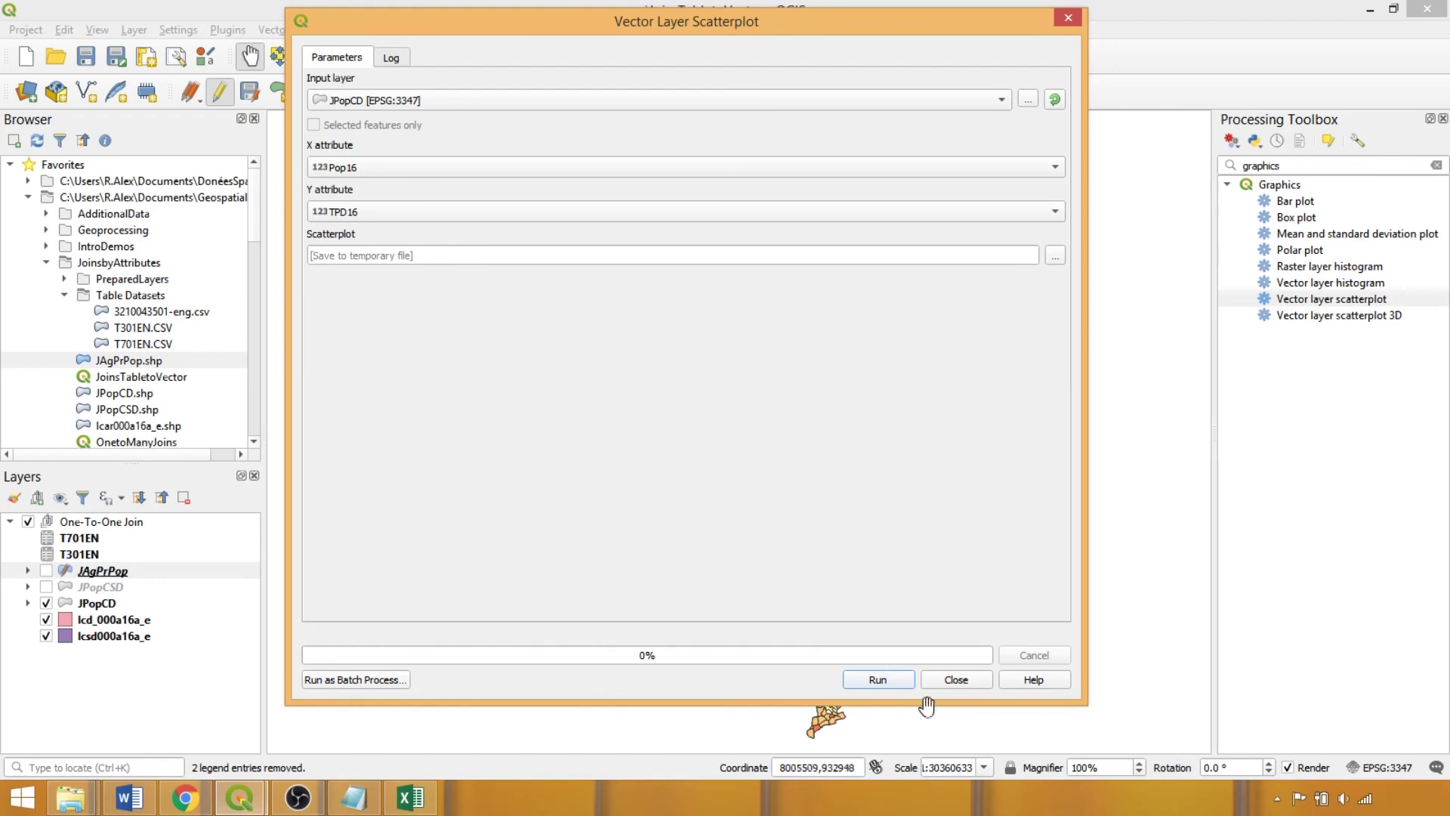
pyautogui.click(878, 679)
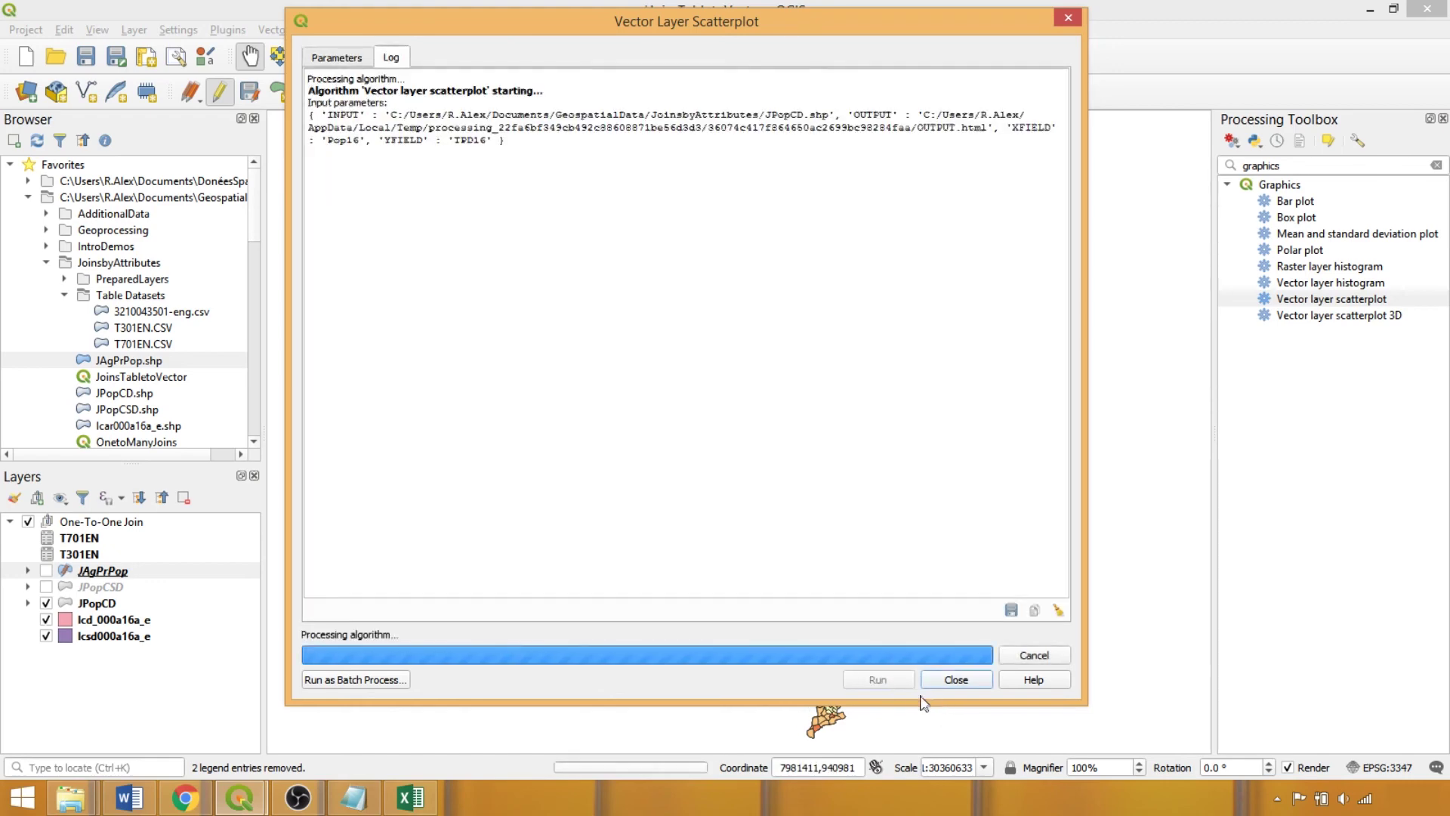
pyautogui.click(953, 679)
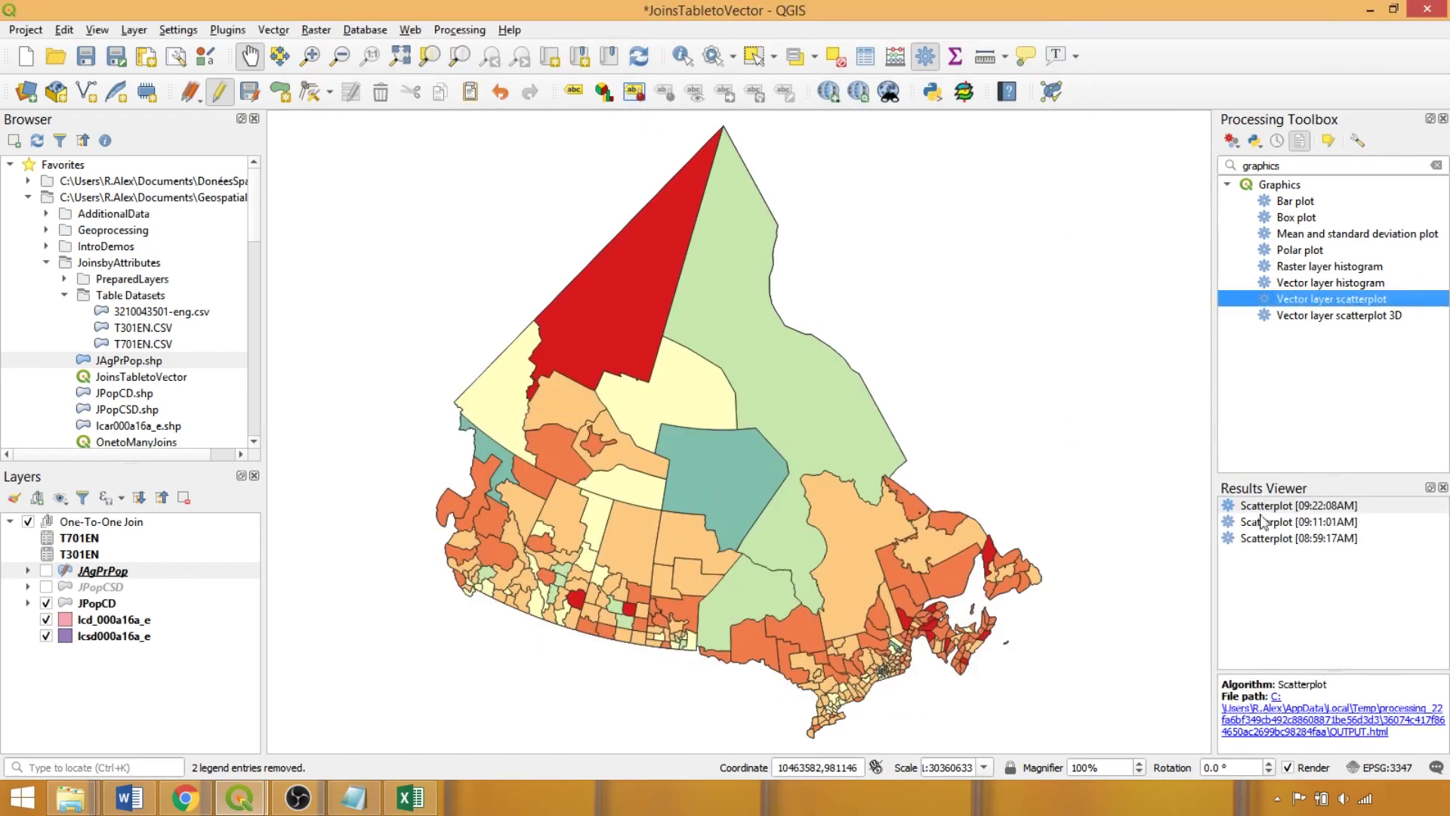